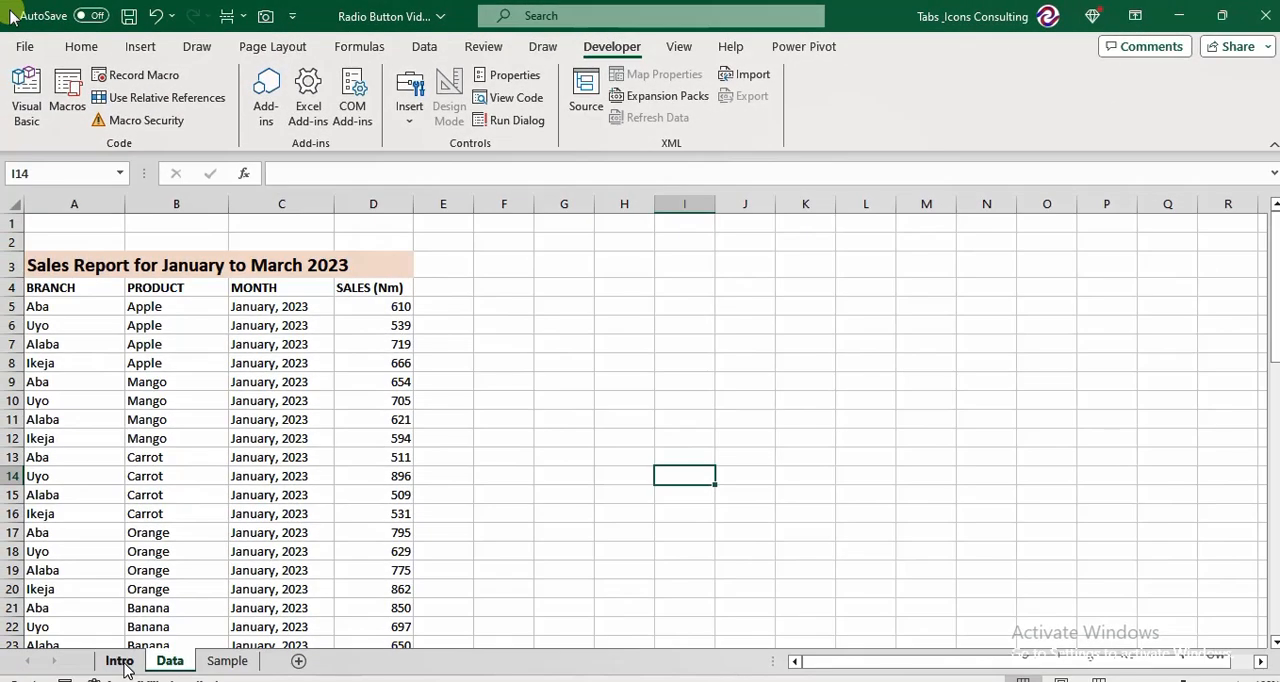
From the Intro sheet, check the ribbon customization settings for the Developer entry, leaving the settings unchanged.
{"action": "left_click", "coordinate": [121, 663]}
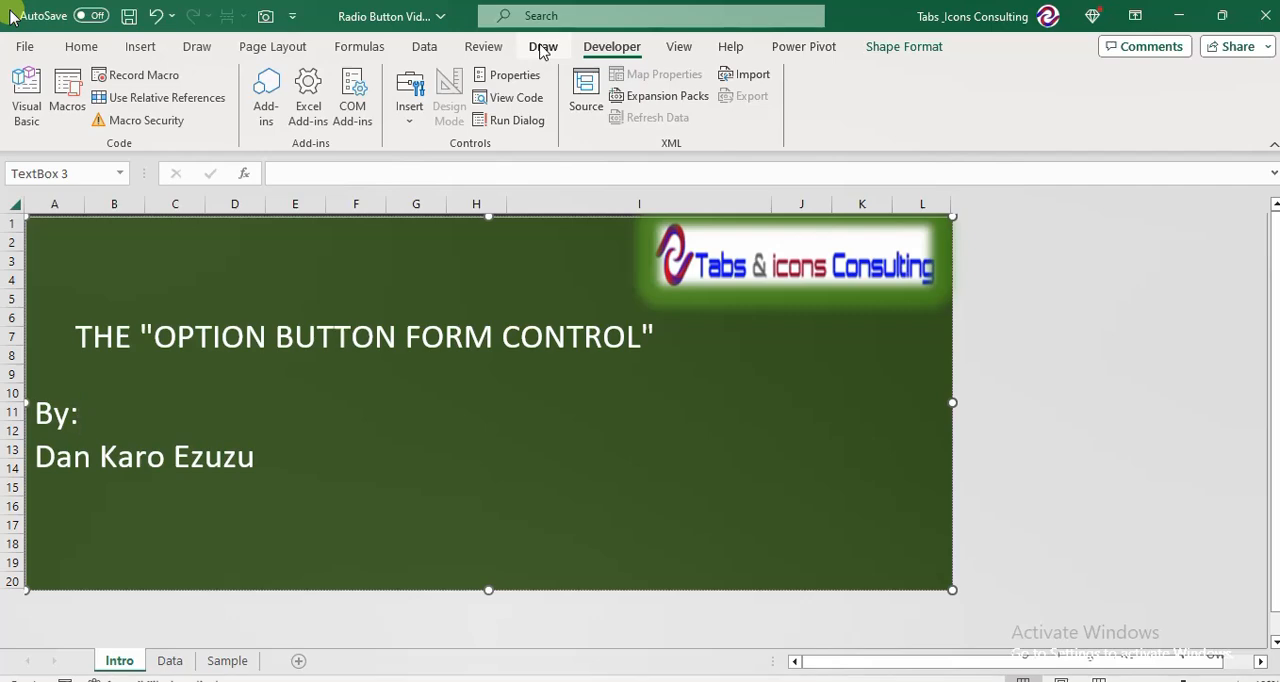
{"action": "right_click", "coordinate": [622, 52]}
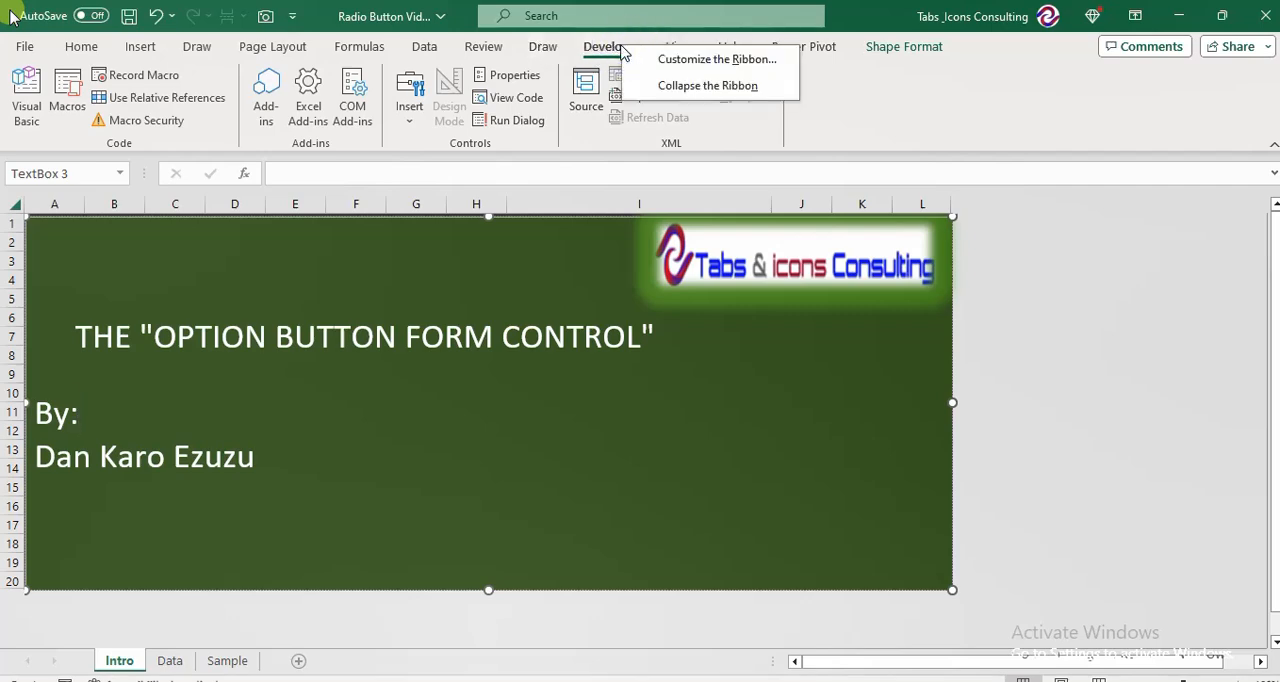
{"action": "left_click", "coordinate": [733, 60]}
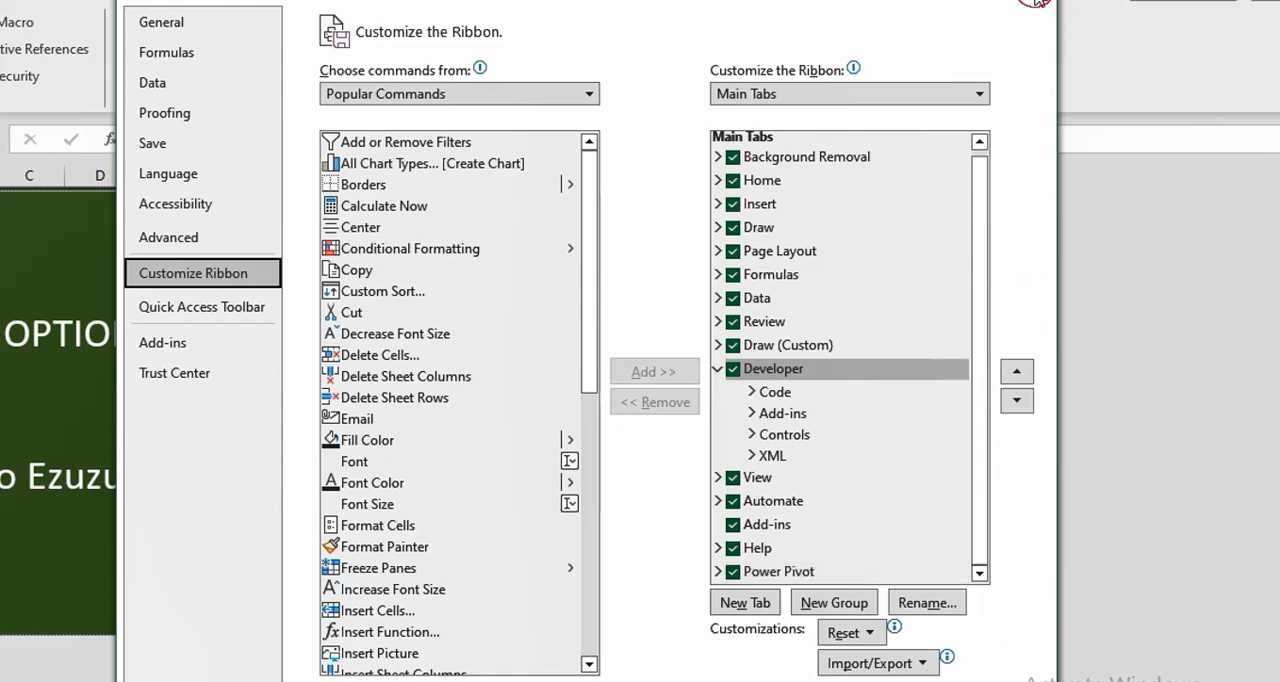
{"action": "left_click", "coordinate": [1036, 2]}
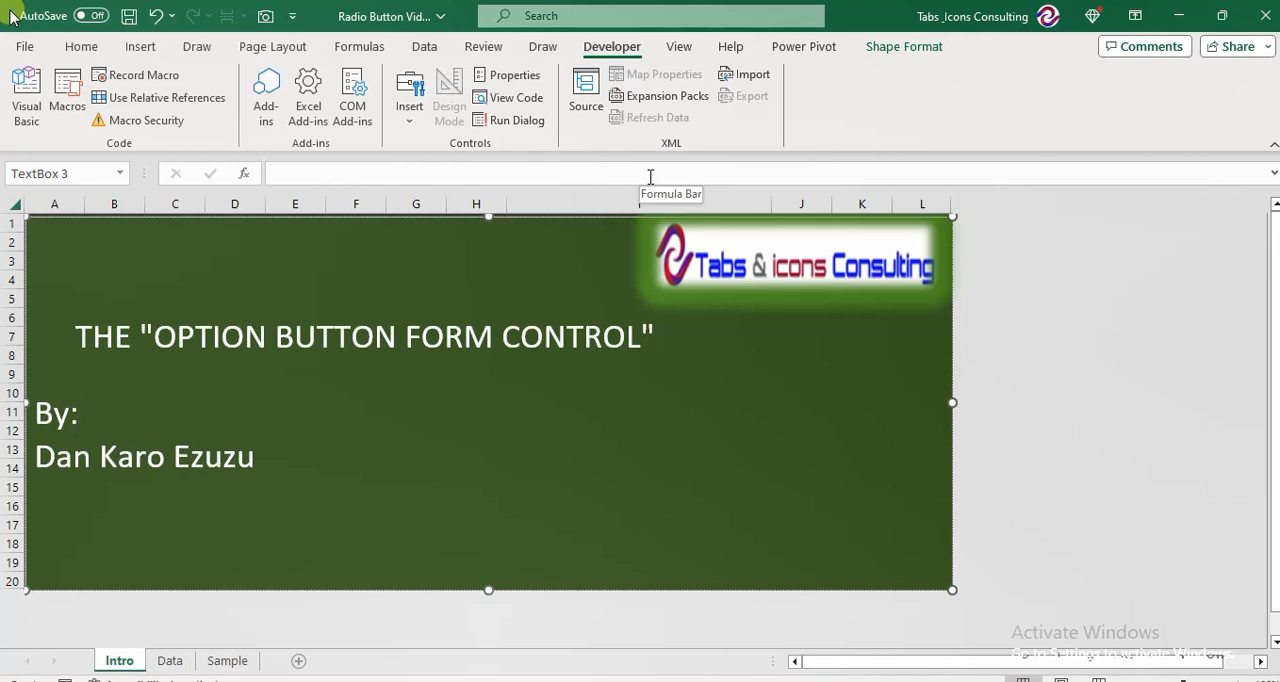
Review the branch, product, month and sales columns of the sales report on the Data sheet.
{"action": "left_click", "coordinate": [170, 661]}
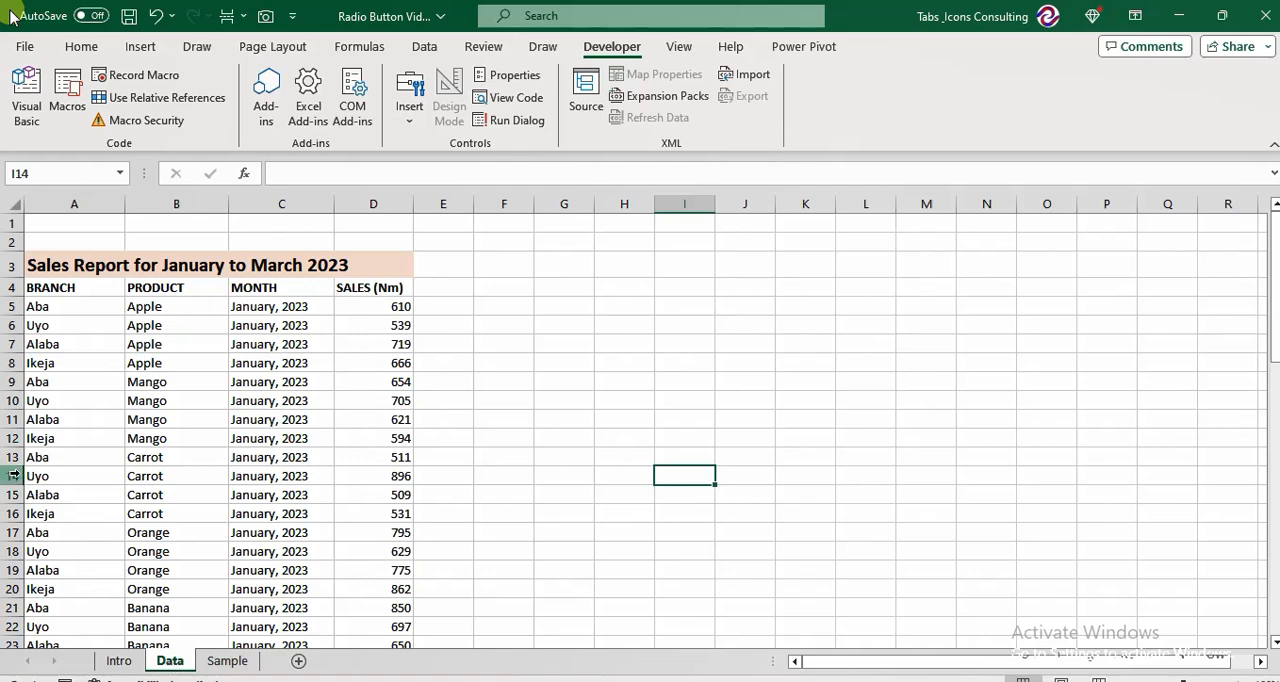
{"action": "left_click", "coordinate": [40, 325]}
{"action": "left_click", "coordinate": [160, 302]}
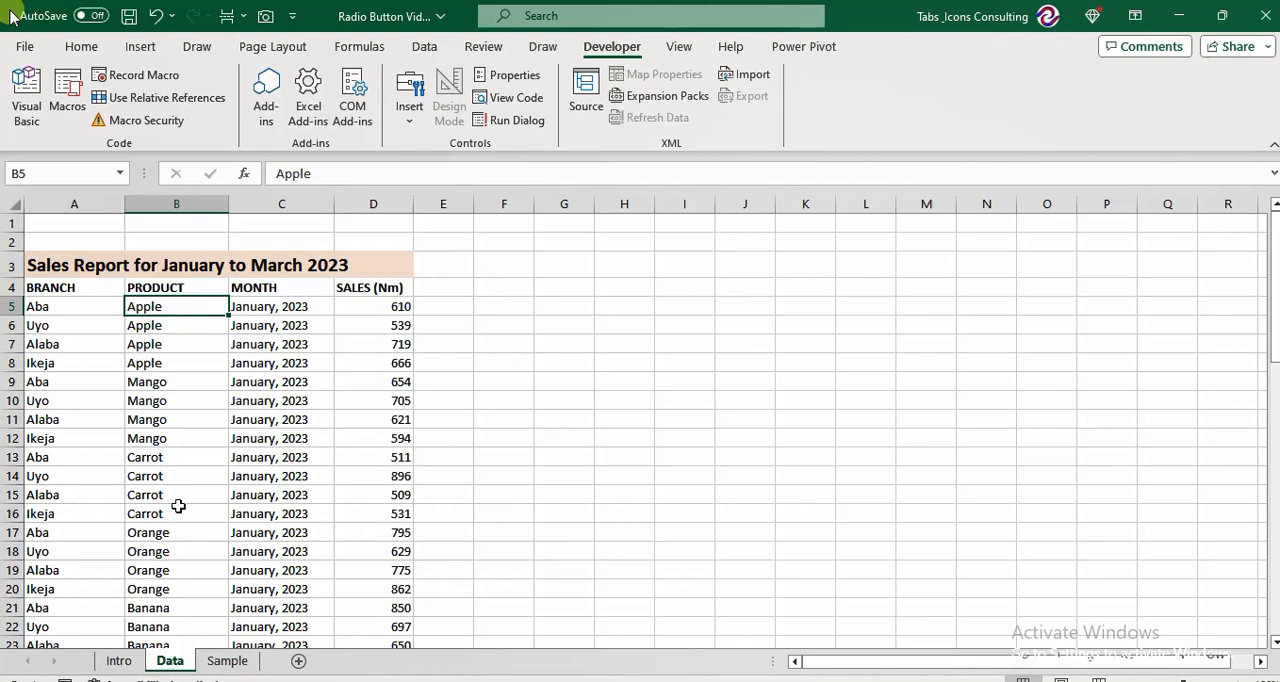
{"action": "left_click", "coordinate": [287, 306]}
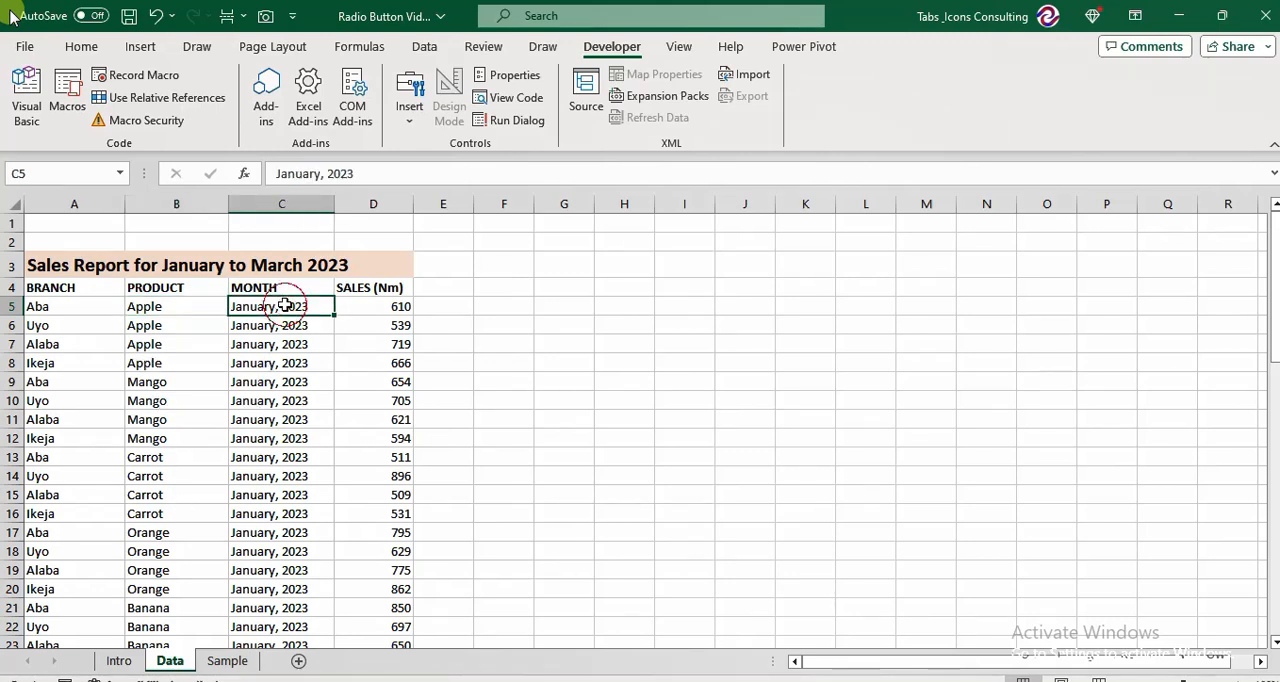
{"action": "left_click", "coordinate": [390, 288]}
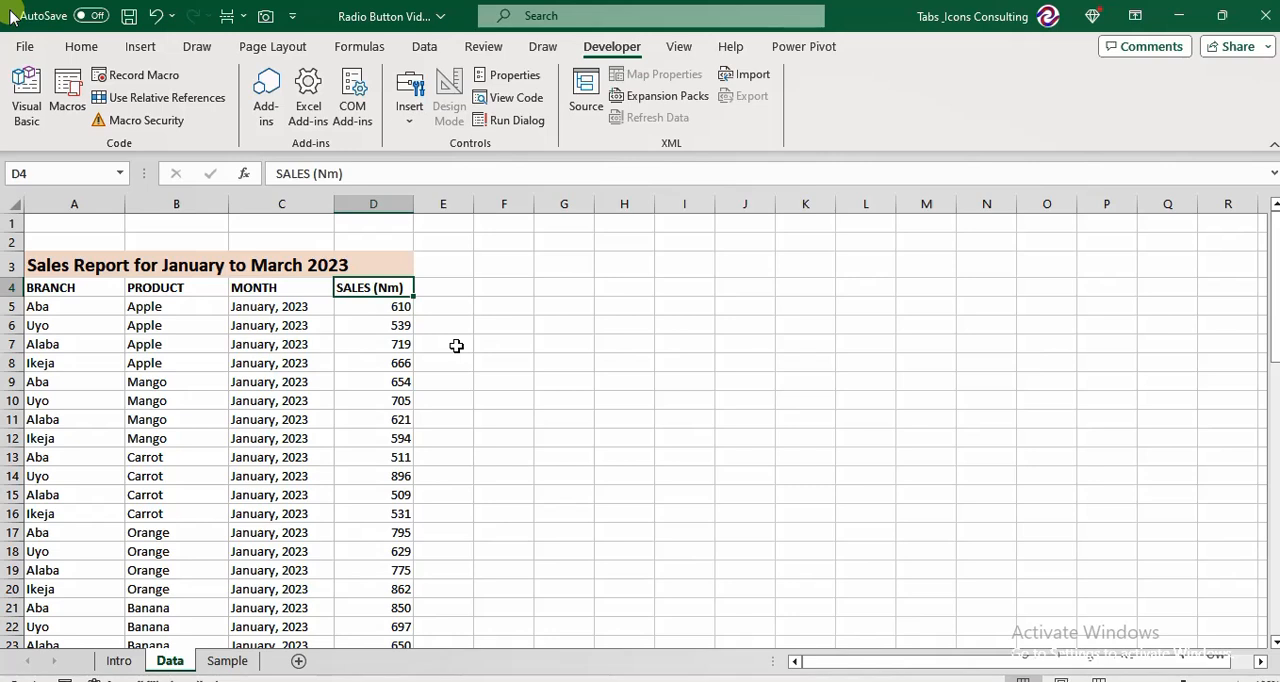
Try the Orange and Apple option buttons above the chart on the Sample sheet.
{"action": "left_click", "coordinate": [227, 661]}
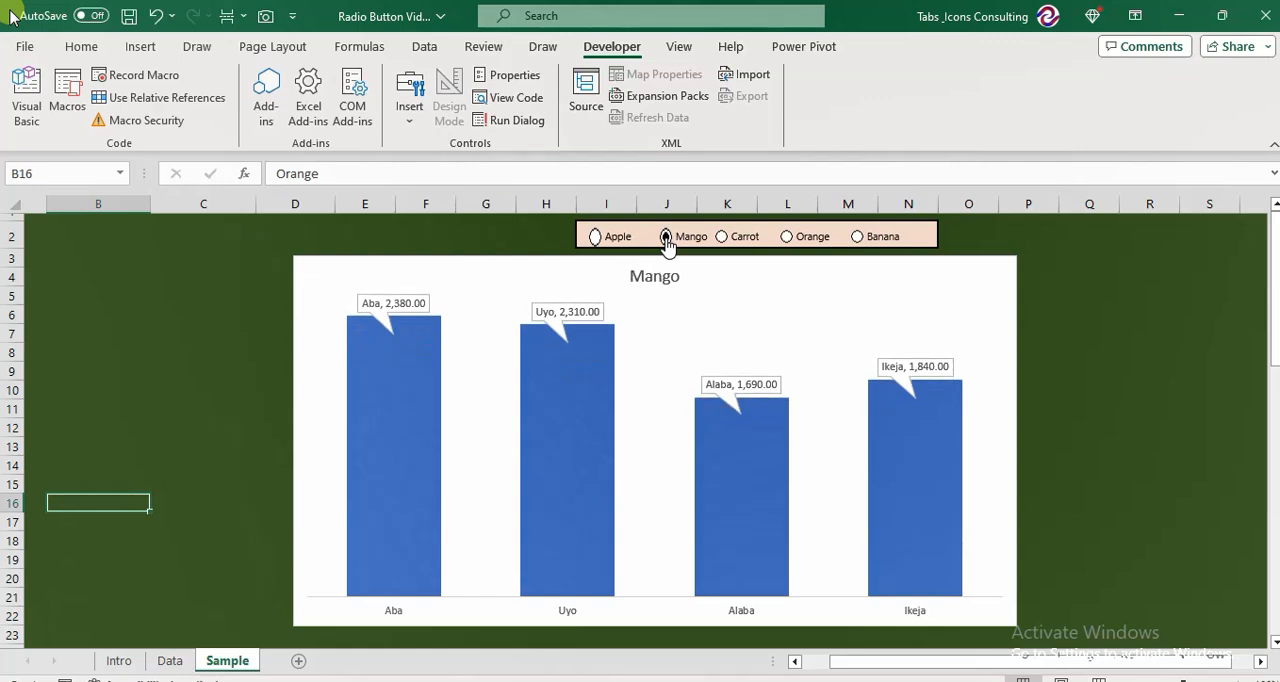
{"action": "left_click", "coordinate": [787, 237]}
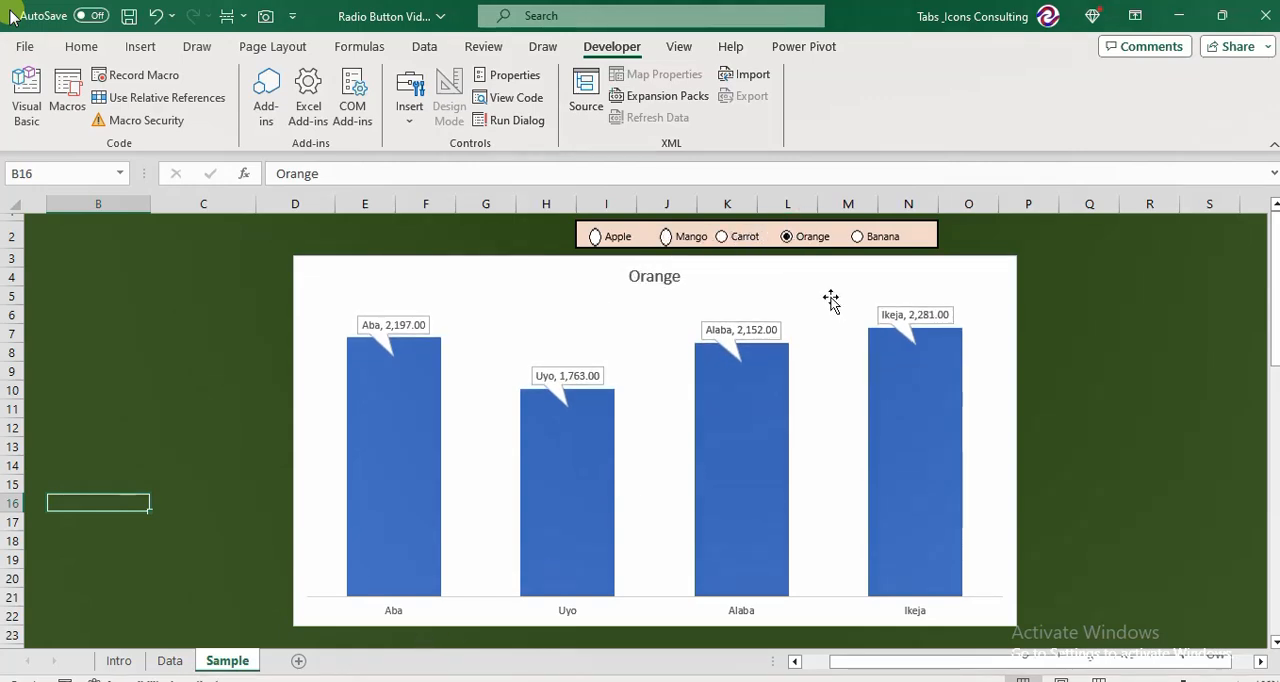
{"action": "left_click", "coordinate": [596, 238]}
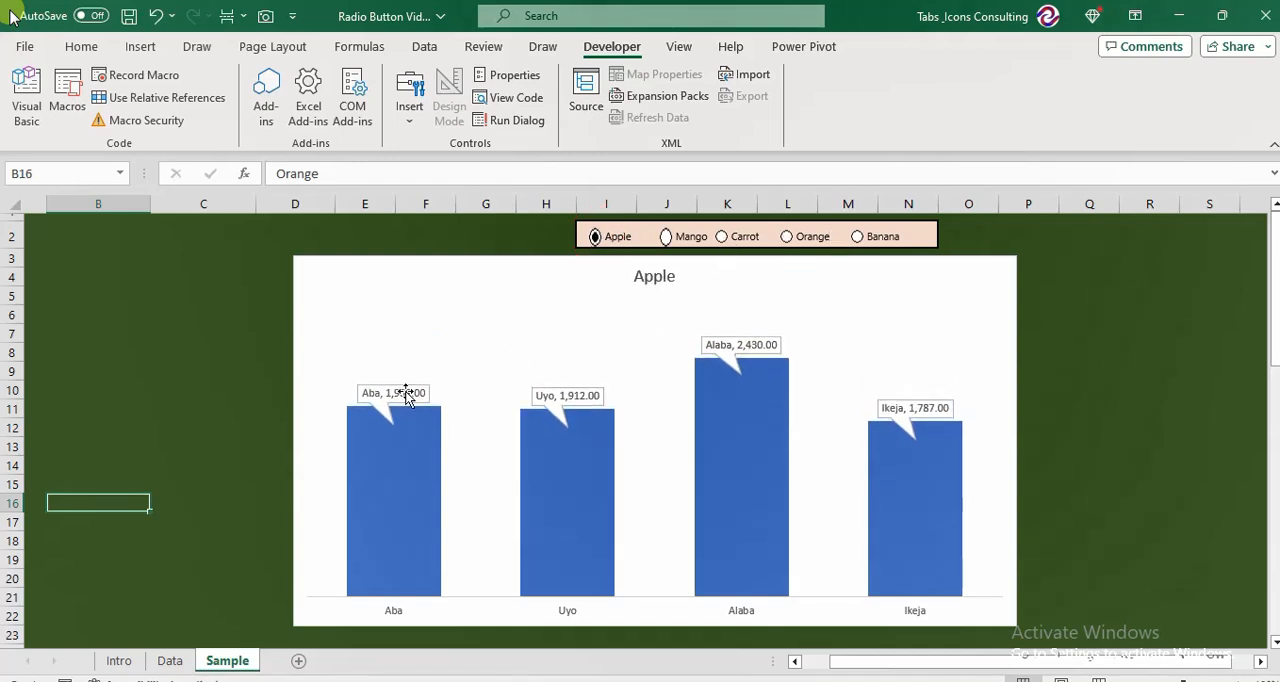
Enter the formula =UNIQUE(A4:A64) in cell G5 of the Data sheet to list the distinct branches with their heading.
{"action": "left_click", "coordinate": [170, 661]}
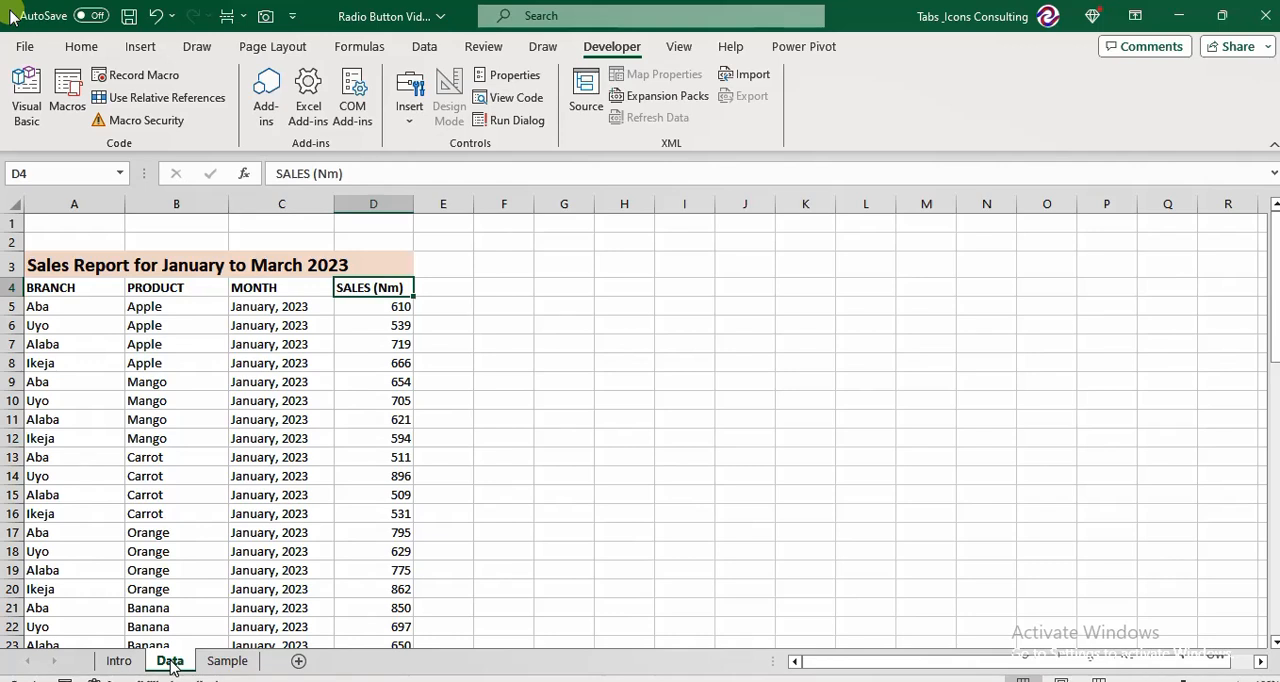
{"action": "key", "text": "Right"}
{"action": "key", "text": "Right"}
{"action": "key", "text": "Right"}
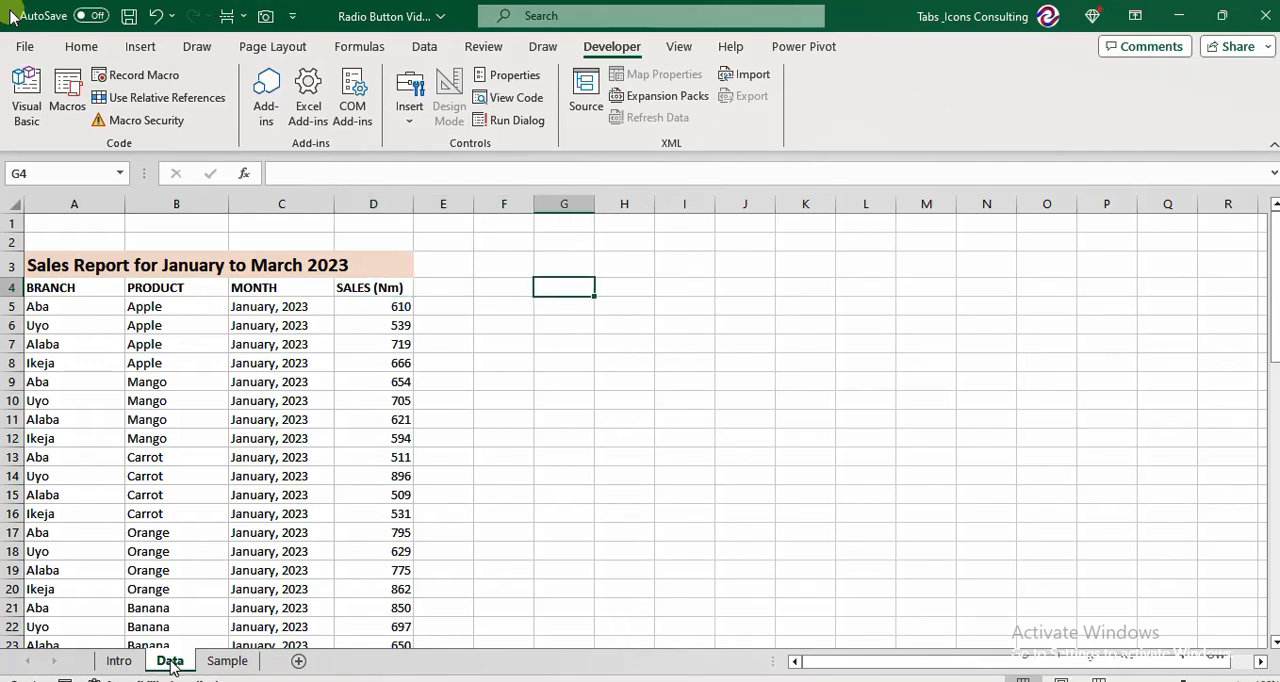
{"action": "key", "text": "Down"}
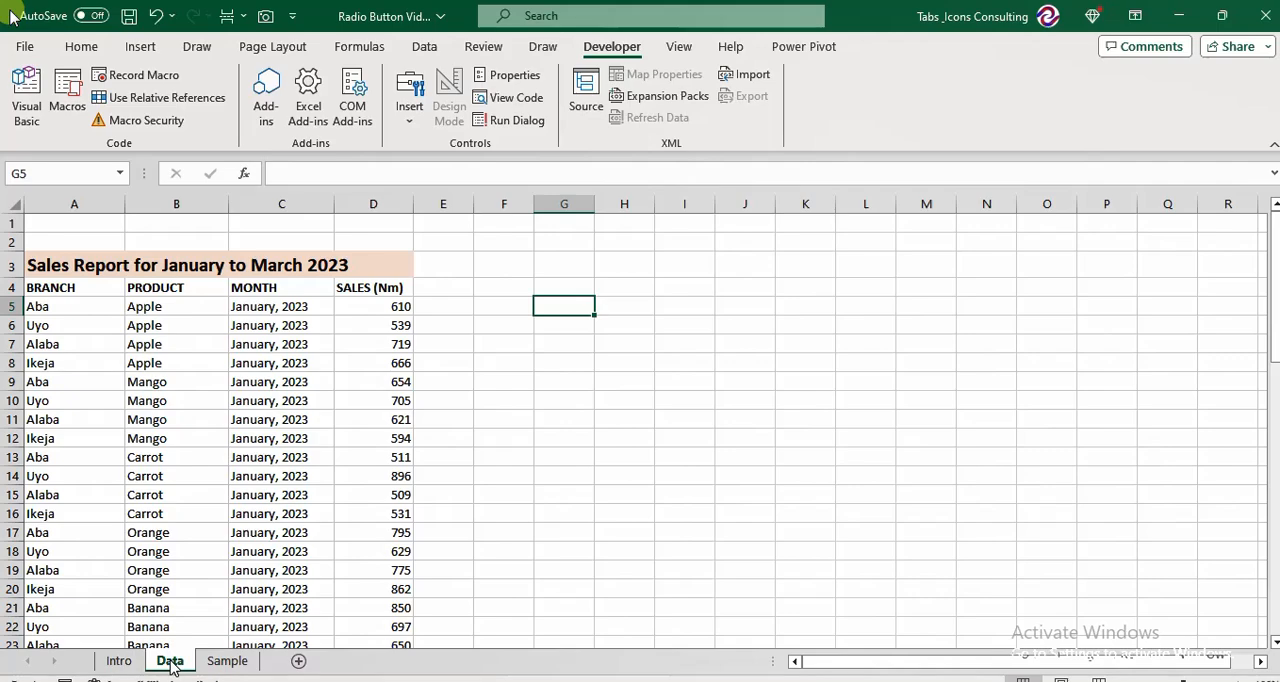
{"action": "type", "text": "=uni"}
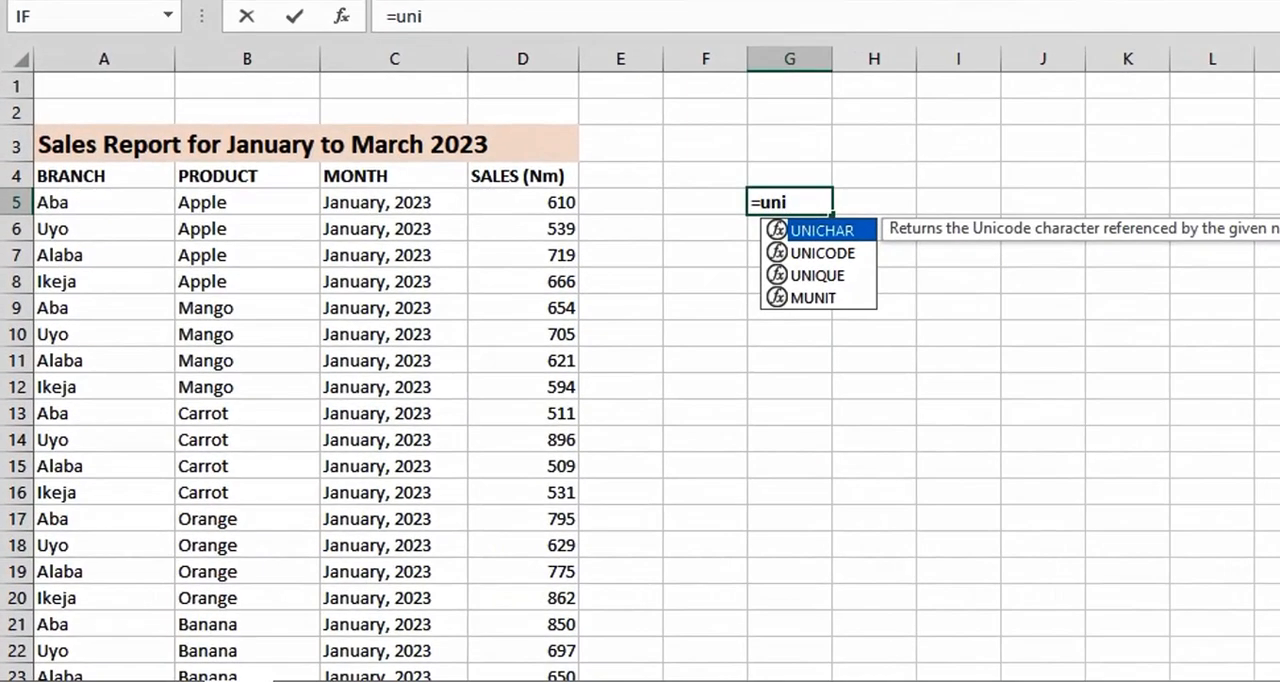
{"action": "type", "text": "q"}
{"action": "key", "text": "Tab"}
{"action": "key", "text": "Left"}
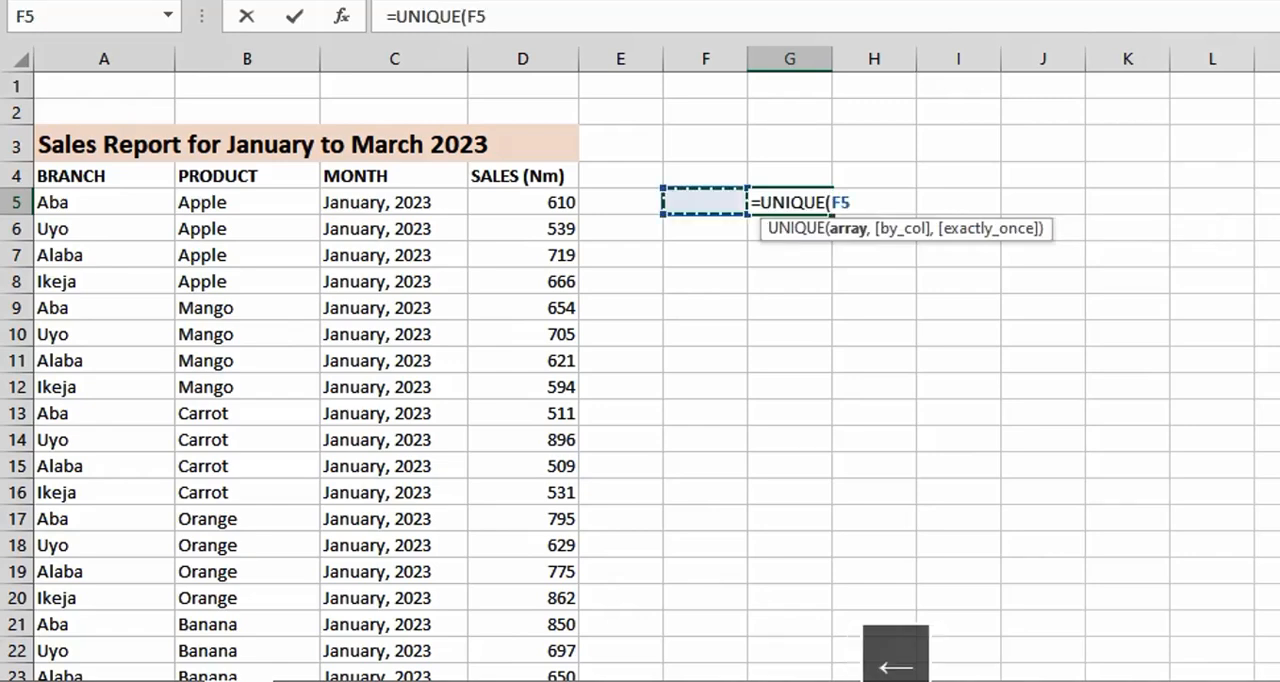
{"action": "key", "text": "Left"}
{"action": "key", "text": "Left"}
{"action": "key", "text": "Left"}
{"action": "key", "text": "Left"}
{"action": "key", "text": "Up"}
{"action": "key", "text": "Left"}
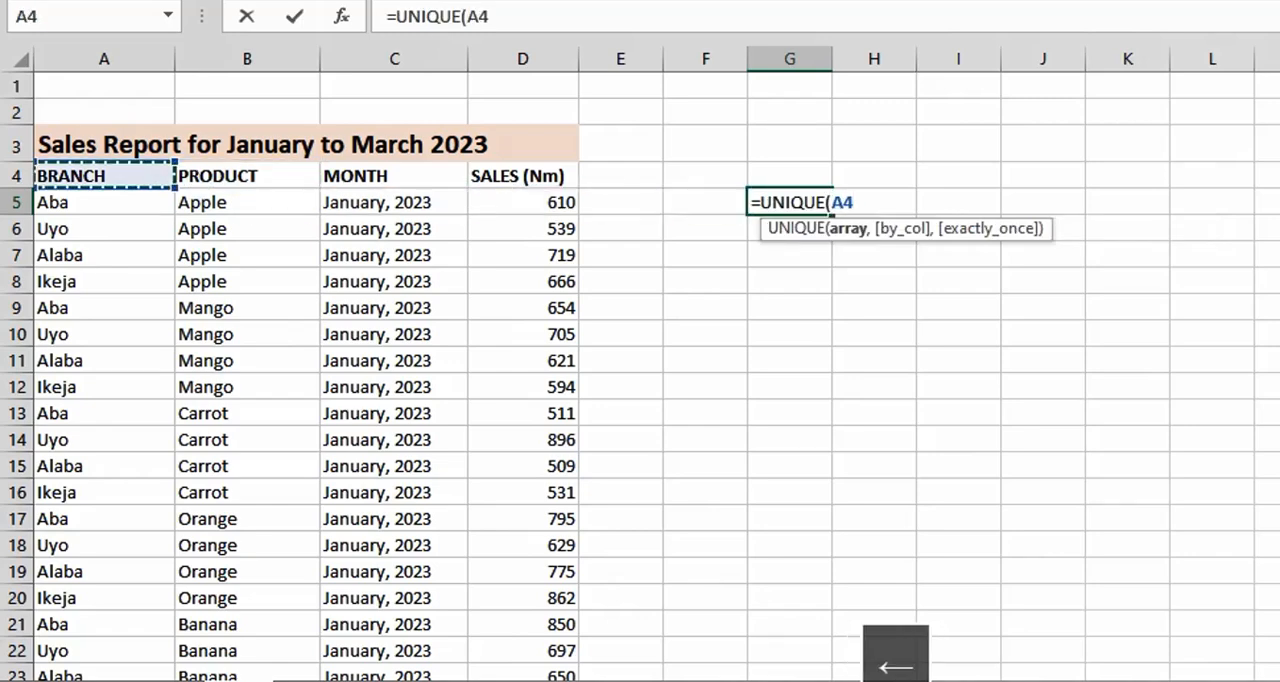
{"action": "key", "text": "ctrl+shift+Down"}
{"action": "key", "text": "Return"}
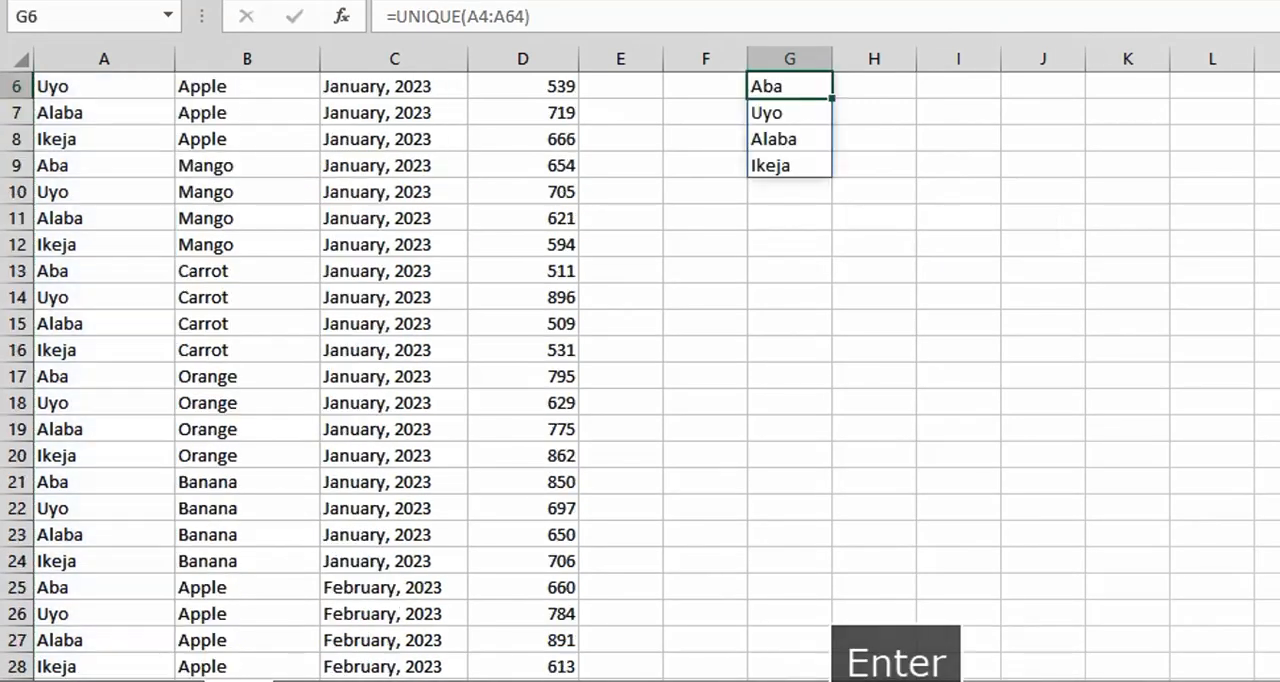
Examine the list of unique branches produced from cell G5 downward.
{"action": "key", "text": "Up"}
{"action": "key", "text": "Up"}
{"action": "key", "text": "Up"}
{"action": "key", "text": "Up"}
{"action": "key", "text": "Up"}
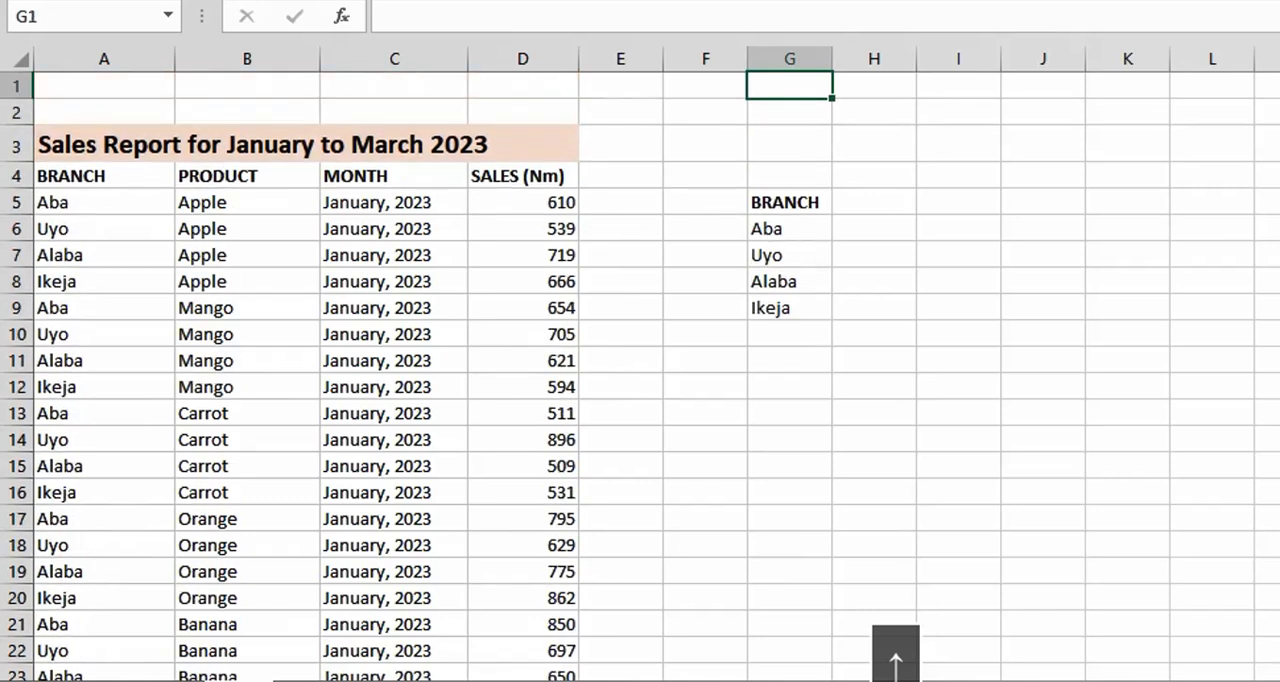
{"action": "key", "text": "Down"}
{"action": "key", "text": "Down"}
{"action": "key", "text": "Down"}
{"action": "key", "text": "Down"}
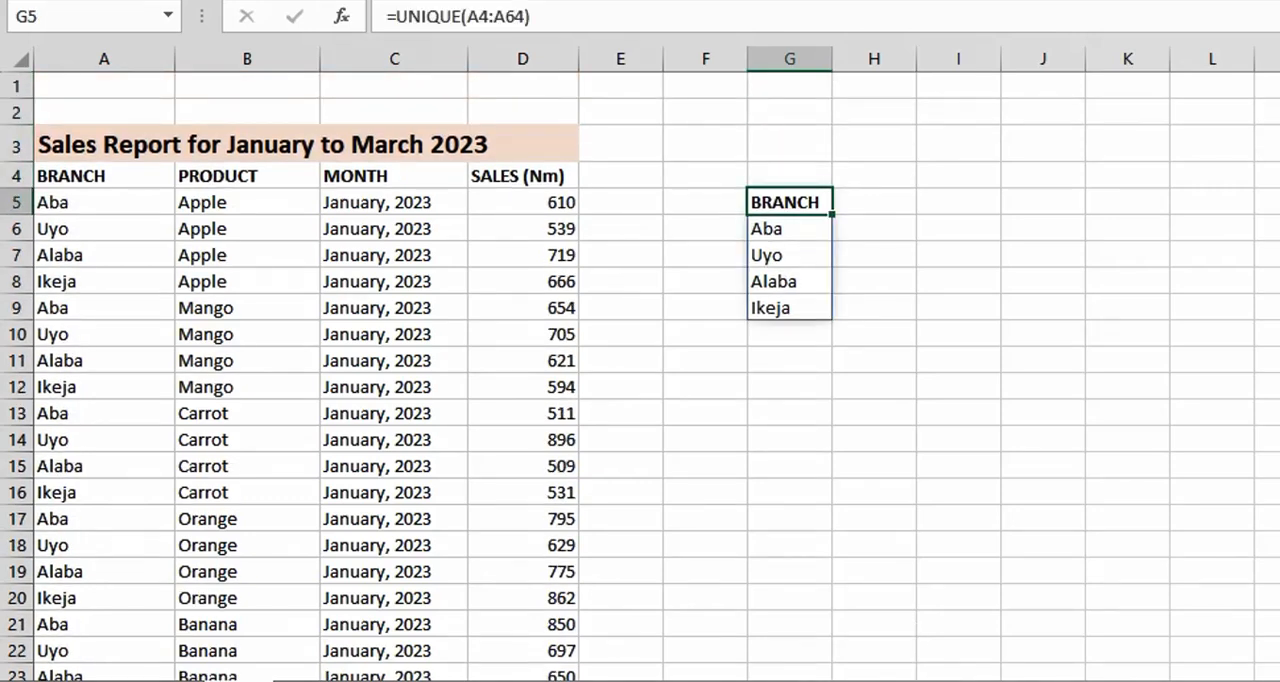
{"action": "key", "text": "Down"}
{"action": "key", "text": "Down"}
{"action": "key", "text": "Down"}
{"action": "key", "text": "Up"}
{"action": "key", "text": "Up"}
{"action": "key", "text": "Up"}
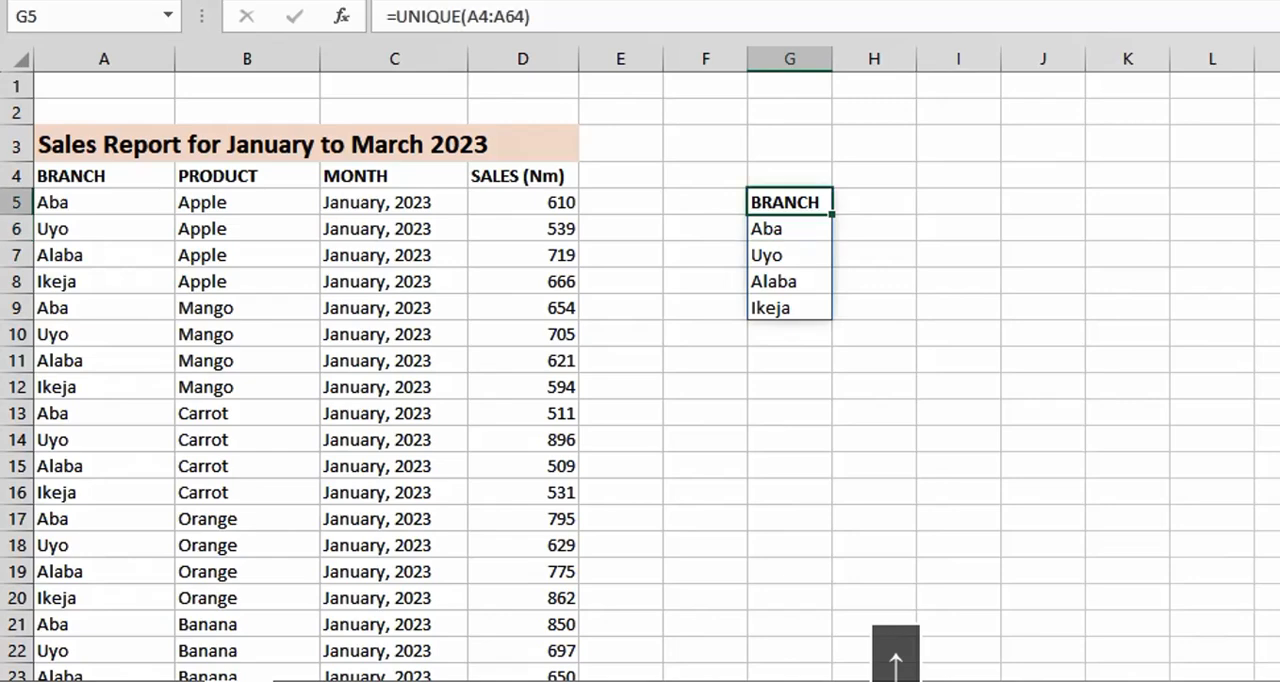
Enter the formula =UNIQUE(B4:B64) in cell N5 to list the distinct products with their heading.
{"action": "key", "text": "Right"}
{"action": "key", "text": "Right"}
{"action": "key", "text": "Right"}
{"action": "key", "text": "Right"}
{"action": "key", "text": "Right"}
{"action": "key", "text": "Right"}
{"action": "key", "text": "Right"}
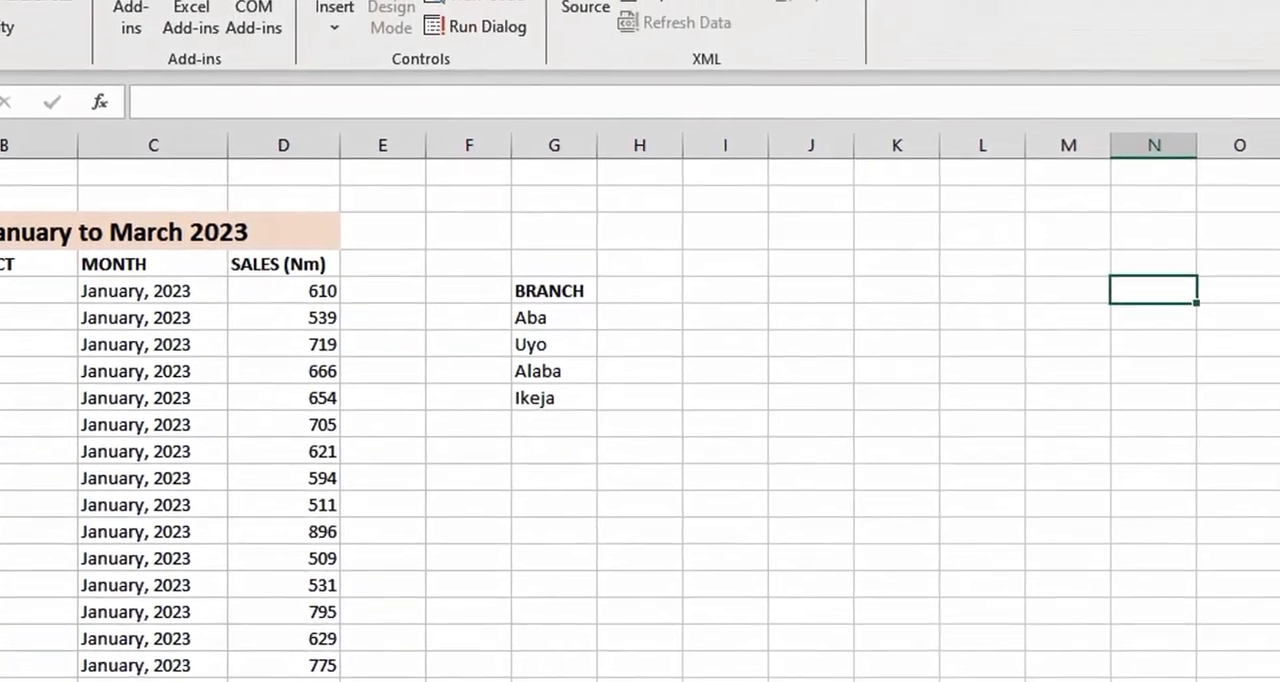
{"action": "type", "text": "=uniq"}
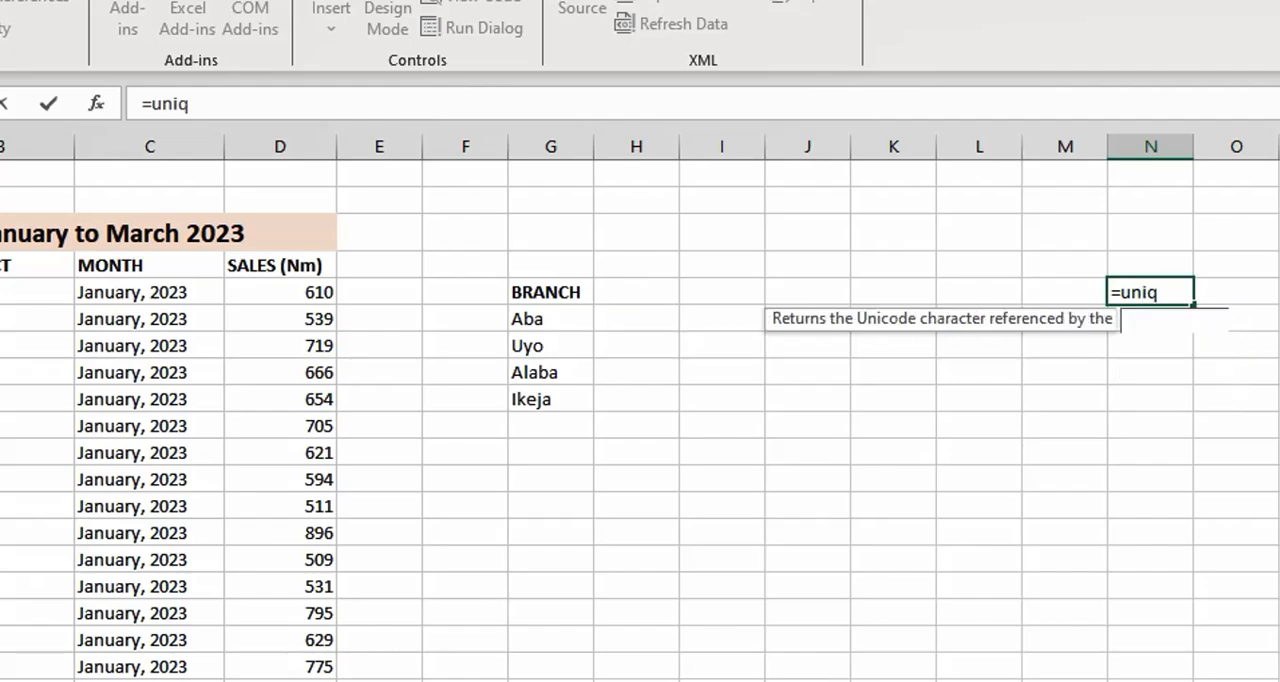
{"action": "key", "text": "Tab"}
{"action": "key", "text": "Left"}
{"action": "key", "text": "Left"}
{"action": "key", "text": "Left"}
{"action": "key", "text": "Left"}
{"action": "key", "text": "Left"}
{"action": "key", "text": "Left"}
{"action": "key", "text": "Left"}
{"action": "key", "text": "Left"}
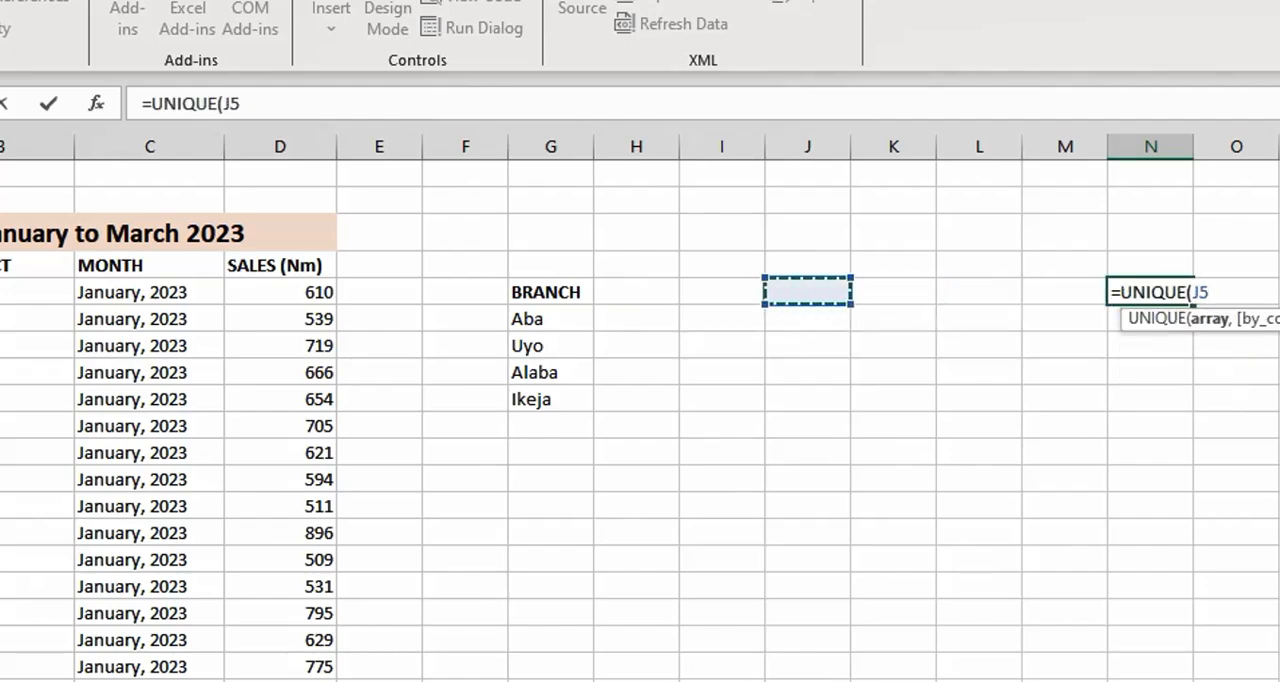
{"action": "key", "text": "Up"}
{"action": "key", "text": "Left"}
{"action": "key", "text": "Left"}
{"action": "key", "text": "Left"}
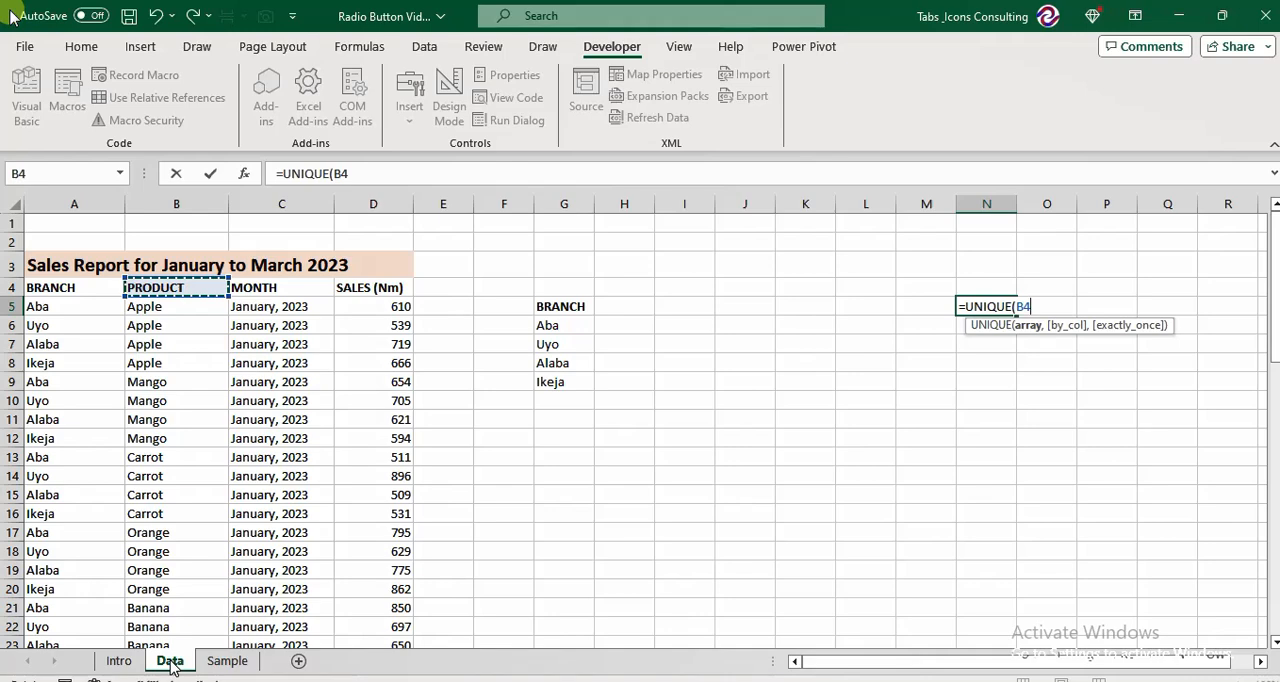
{"action": "key", "text": "ctrl+shift+Down"}
{"action": "key", "text": "Return"}
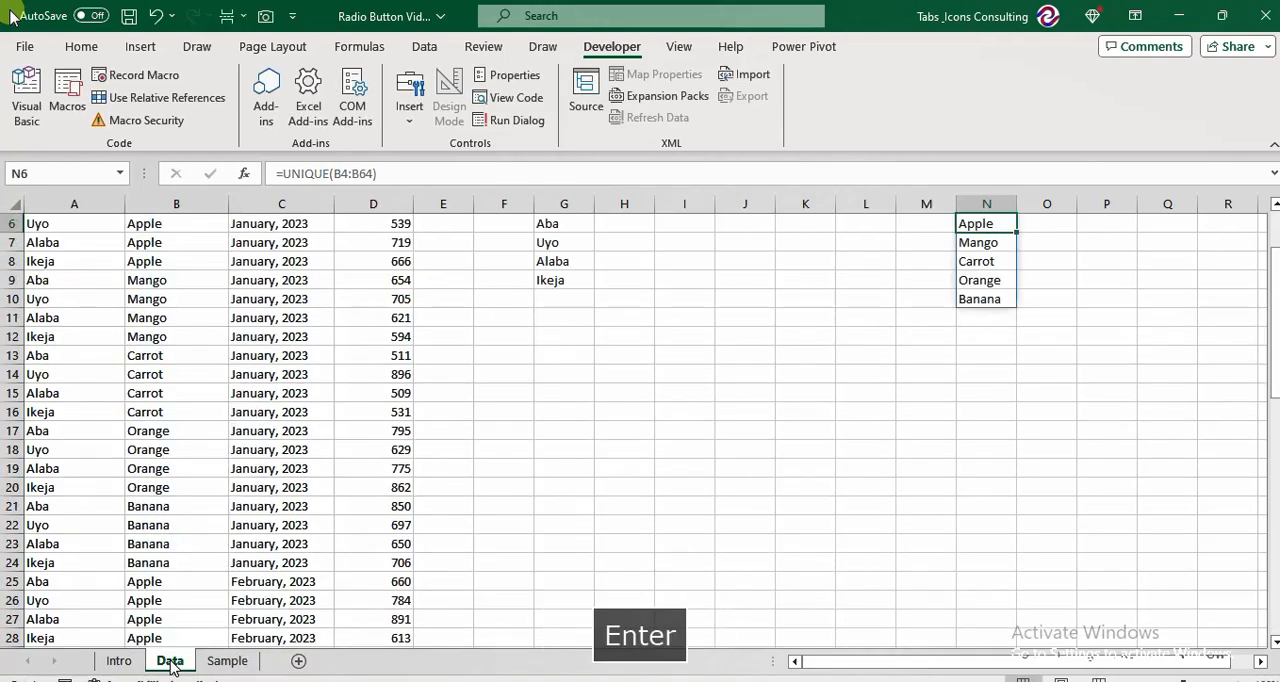
Examine the list of unique products produced from cell N5 downward.
{"action": "key", "text": "Up"}
{"action": "key", "text": "Up"}
{"action": "key", "text": "Down"}
{"action": "key", "text": "Down"}
{"action": "key", "text": "Down"}
{"action": "key", "text": "Down"}
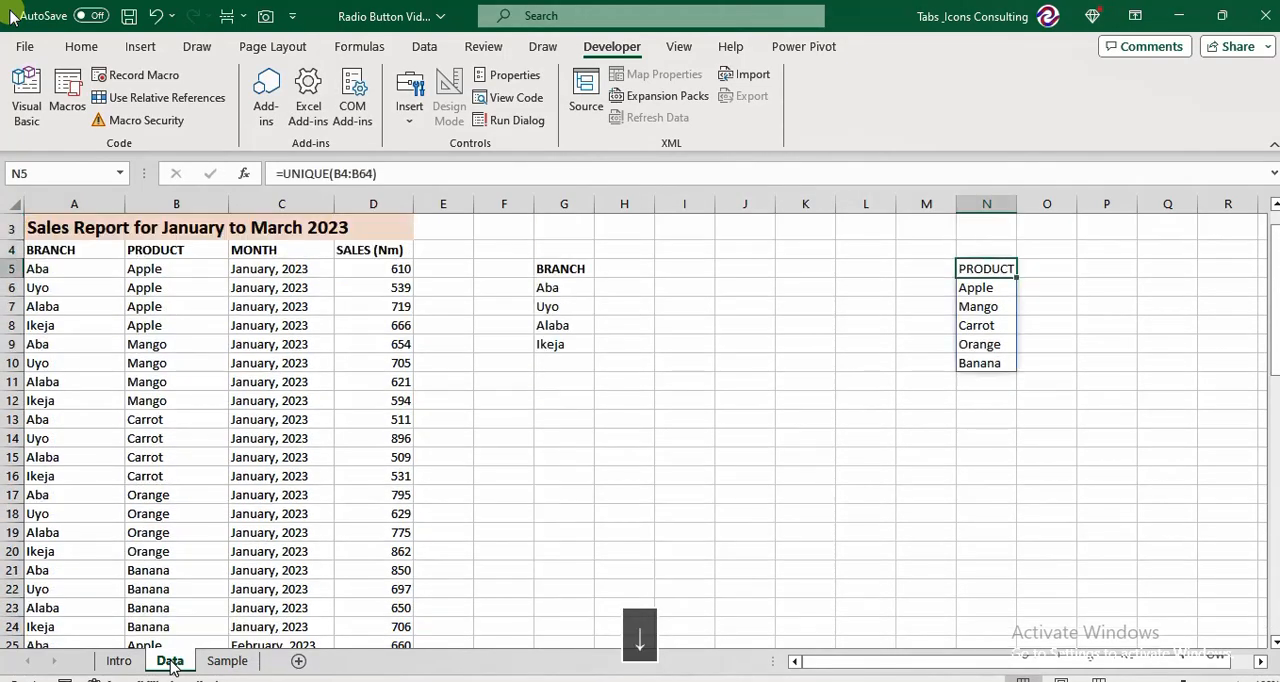
{"action": "key", "text": "Down"}
{"action": "key", "text": "Down"}
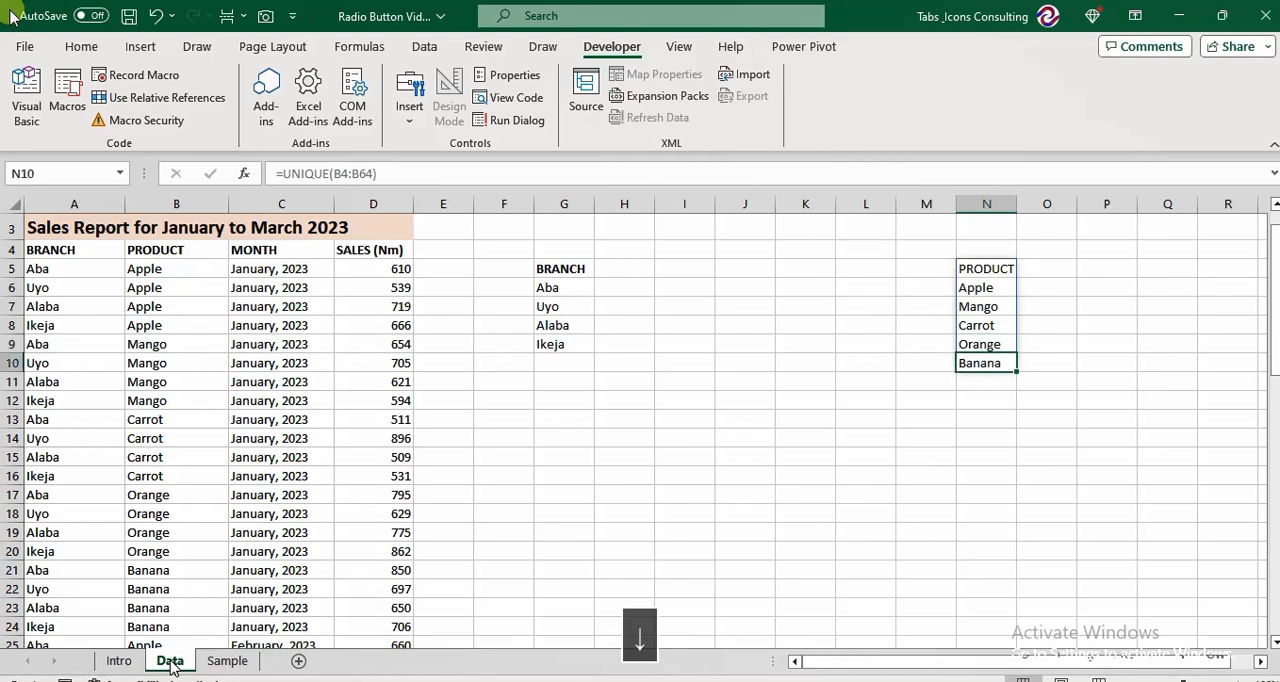
Make the PRODUCT heading in cell N5 bold.
{"action": "key", "text": "Up"}
{"action": "key", "text": "Up"}
{"action": "key", "text": "Up"}
{"action": "key", "text": "Up"}
{"action": "key", "text": "Up"}
{"action": "key", "text": "Left"}
{"action": "key", "text": "Left"}
{"action": "key", "text": "Right"}
{"action": "key", "text": "Right"}
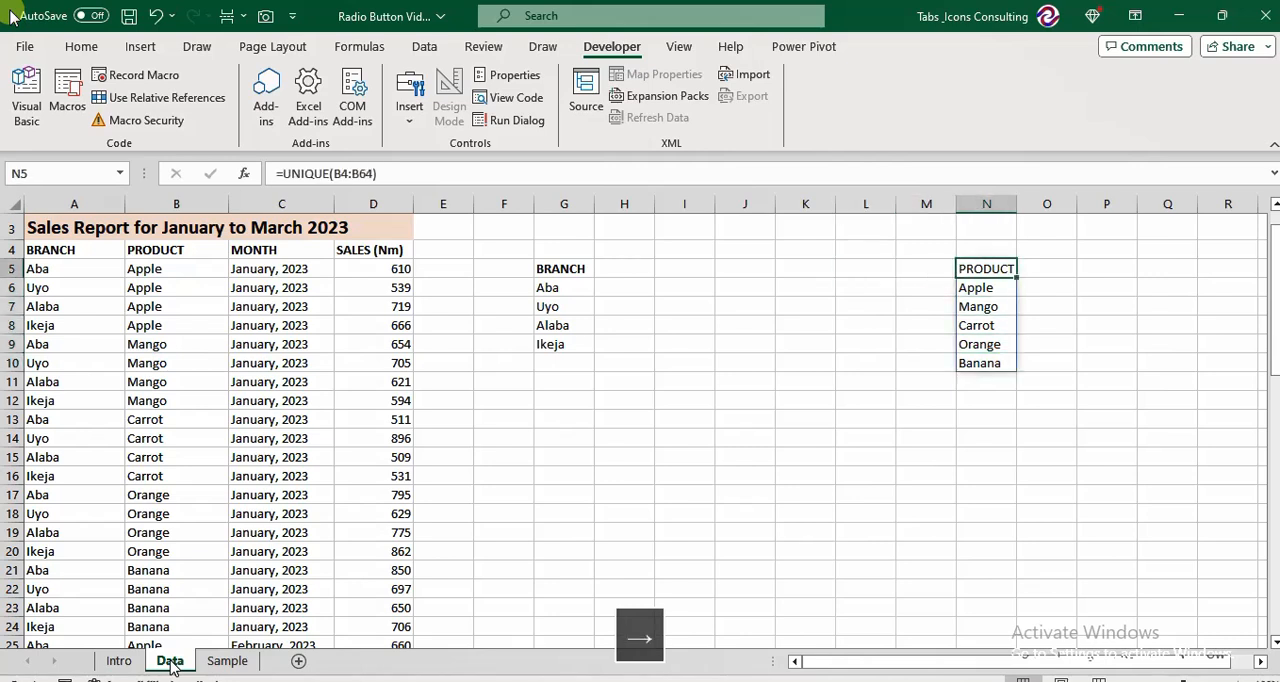
{"action": "key", "text": "ctrl+b"}
{"action": "key", "text": "Up"}
{"action": "key", "text": "Up"}
{"action": "key", "text": "Up"}
{"action": "key", "text": "Up"}
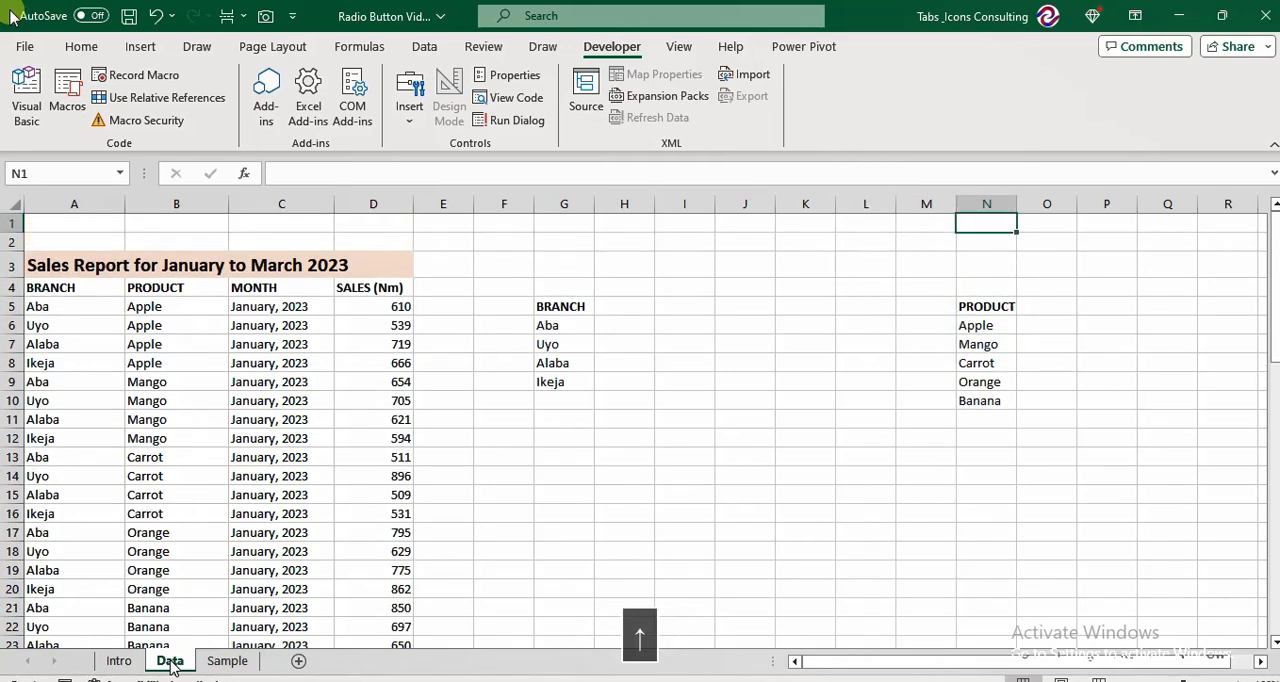
Place an Option Button form control over cell I1, about one column wide, and deselect it.
{"action": "key", "text": "Left"}
{"action": "key", "text": "Left"}
{"action": "key", "text": "Left"}
{"action": "key", "text": "Left"}
{"action": "key", "text": "Left"}
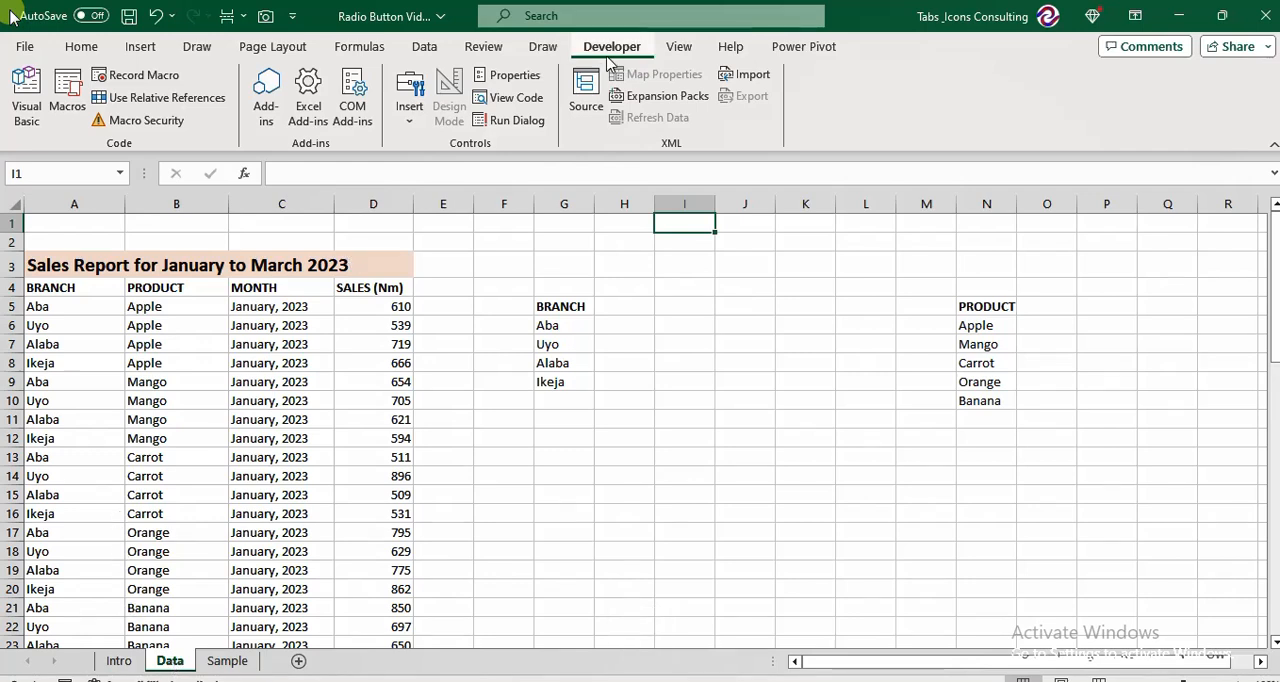
{"action": "left_click", "coordinate": [410, 112]}
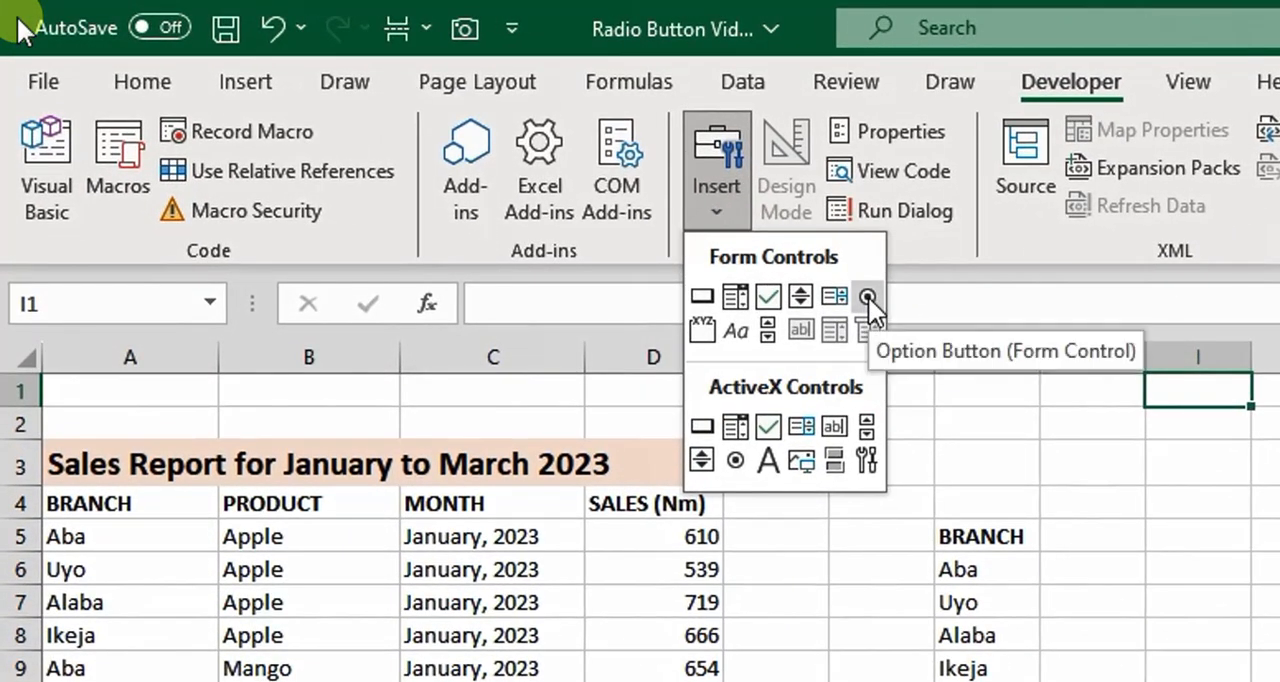
{"action": "left_click", "coordinate": [866, 296]}
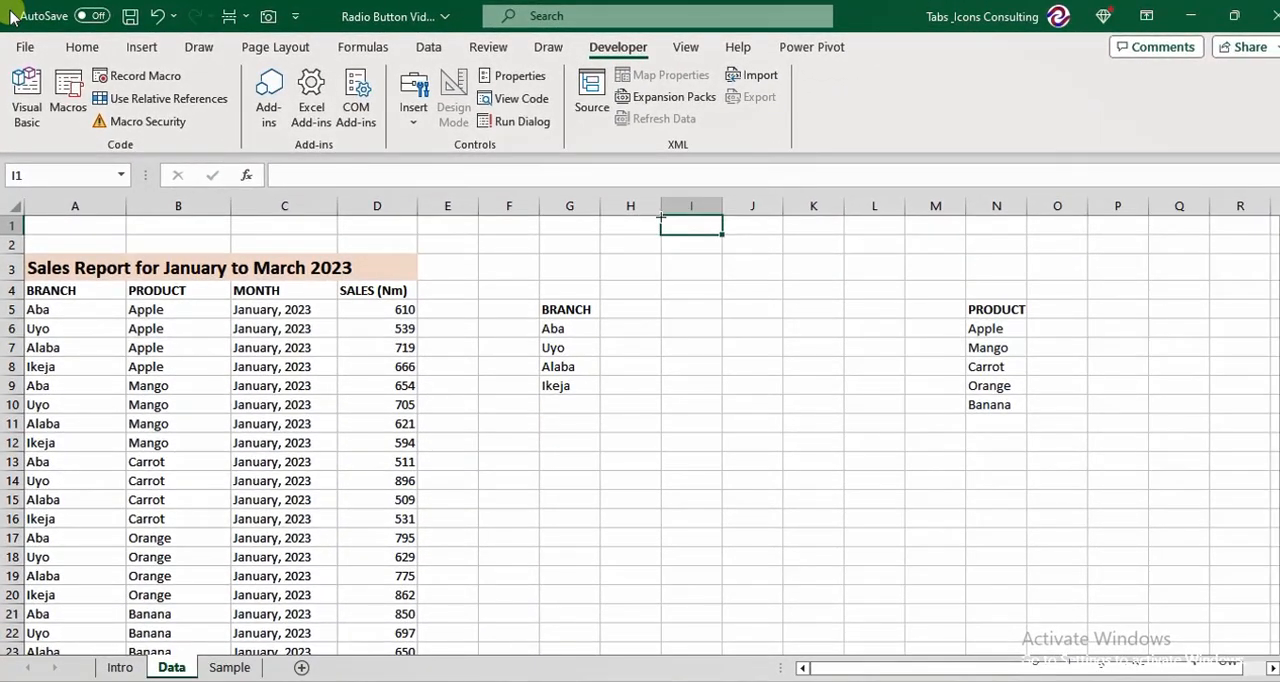
{"action": "left_click_drag", "start_coordinate": [661, 217], "coordinate": [718, 230]}
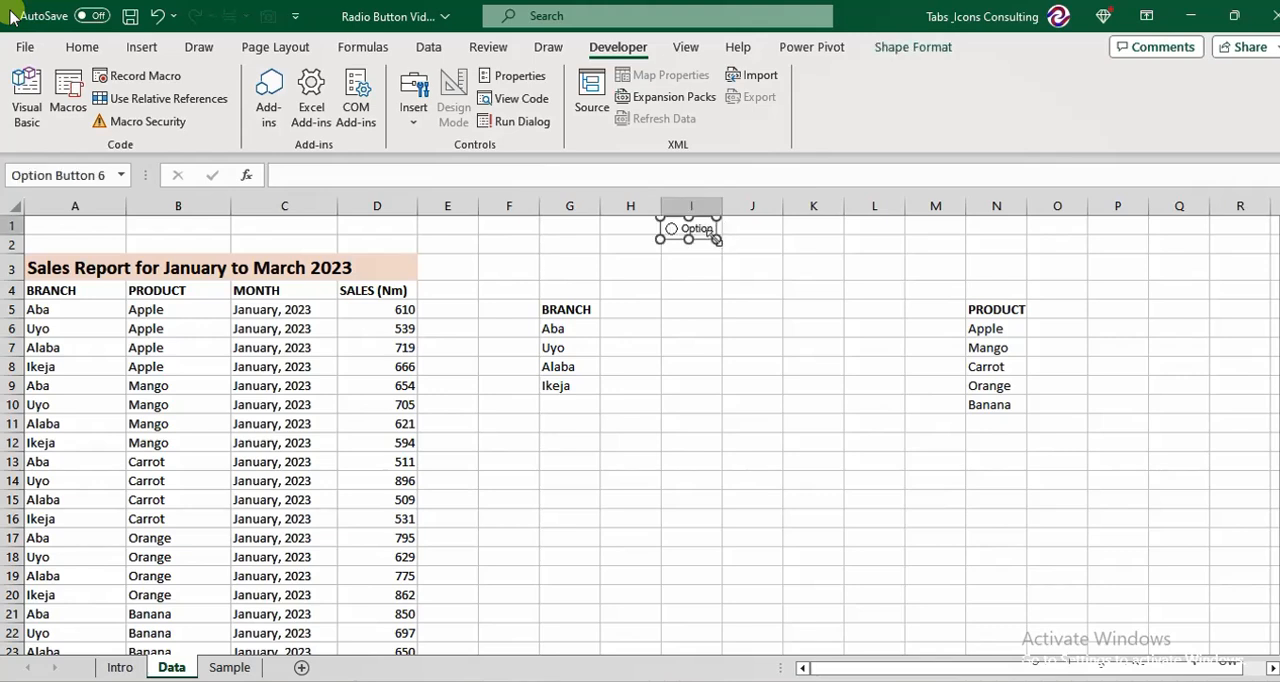
{"action": "left_click", "coordinate": [611, 226]}
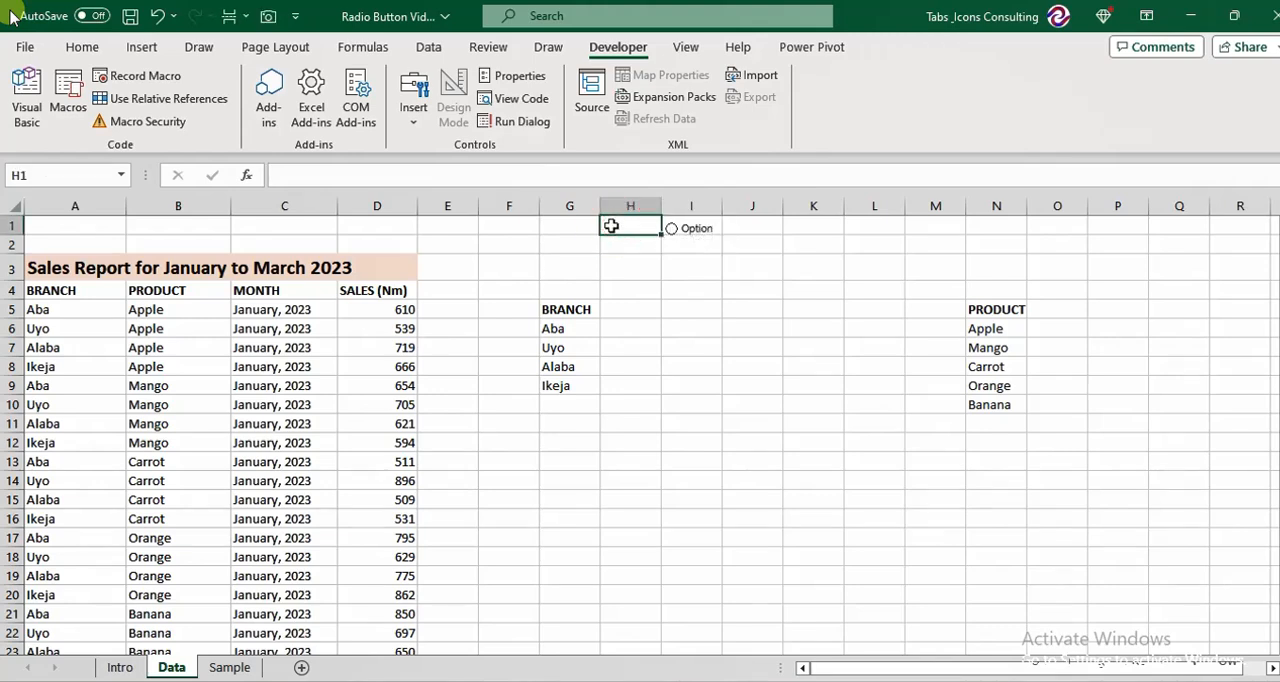
Insert a blank row at the top of the Data sheet, above row 1.
{"action": "key", "text": "alt+i"}
{"action": "key", "text": "r"}
{"action": "key", "text": "Delete"}
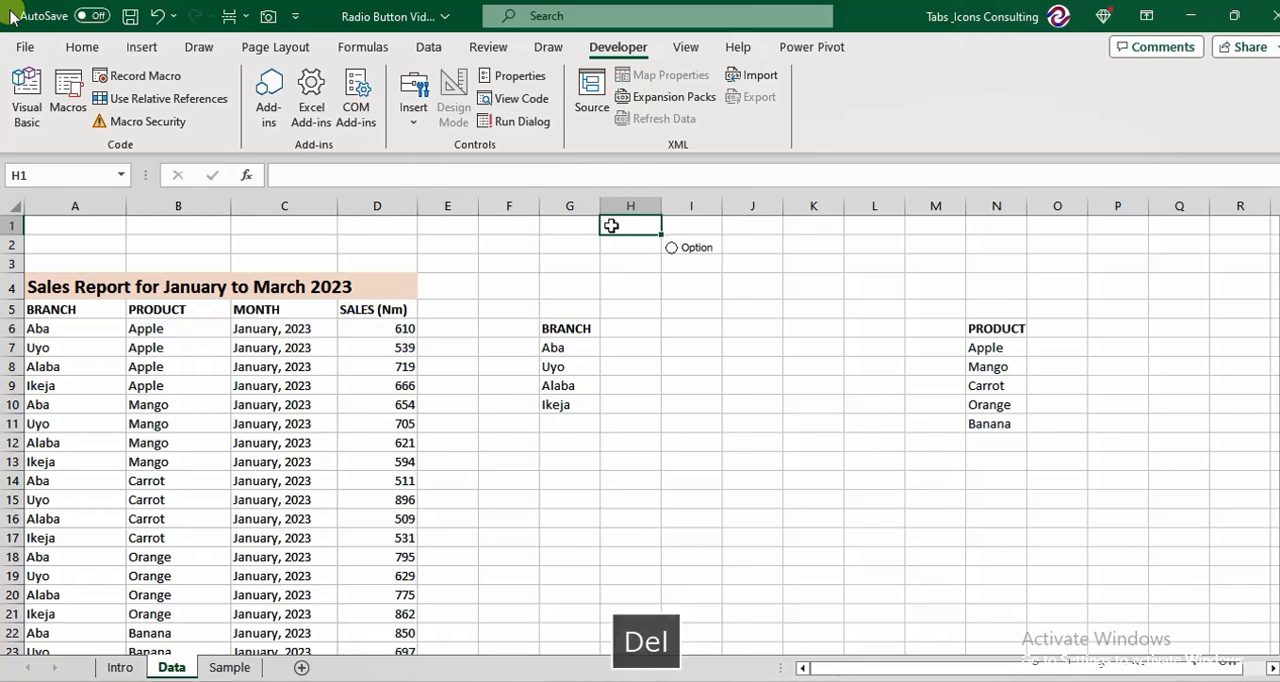
Duplicate the option button across row 2 to make five spread over columns I to N, and narrow column H.
{"action": "right_click", "coordinate": [697, 251]}
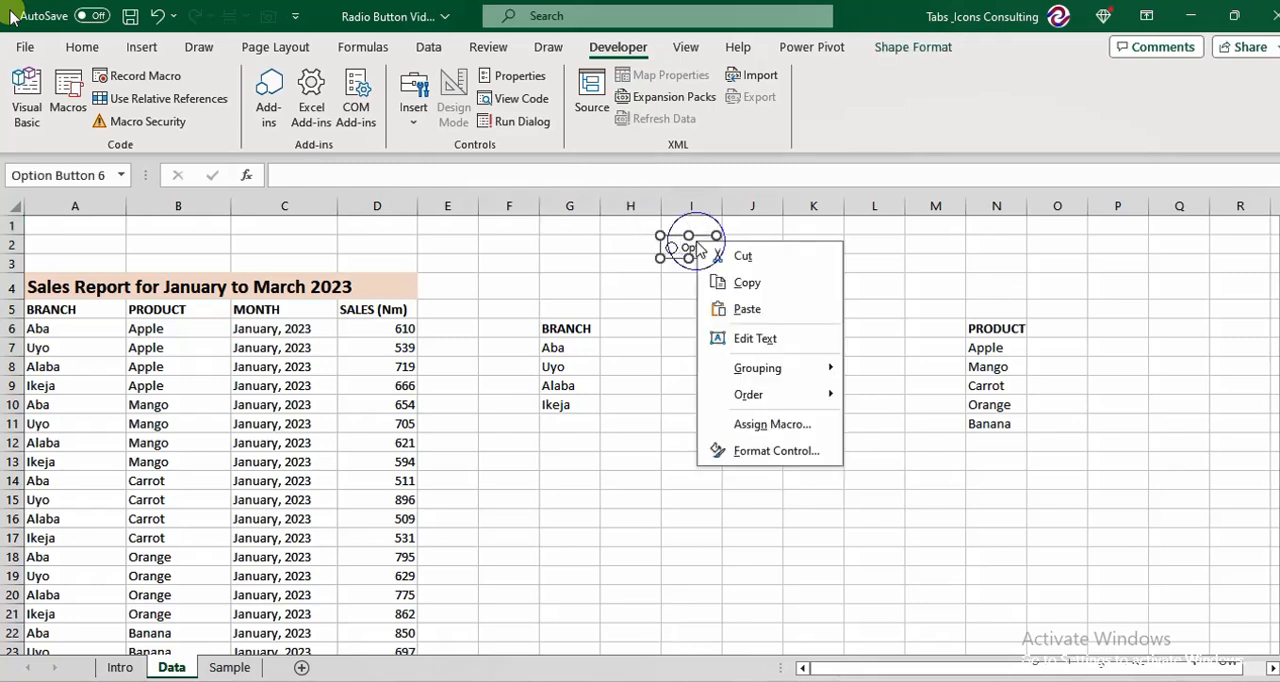
{"action": "left_click", "coordinate": [652, 300]}
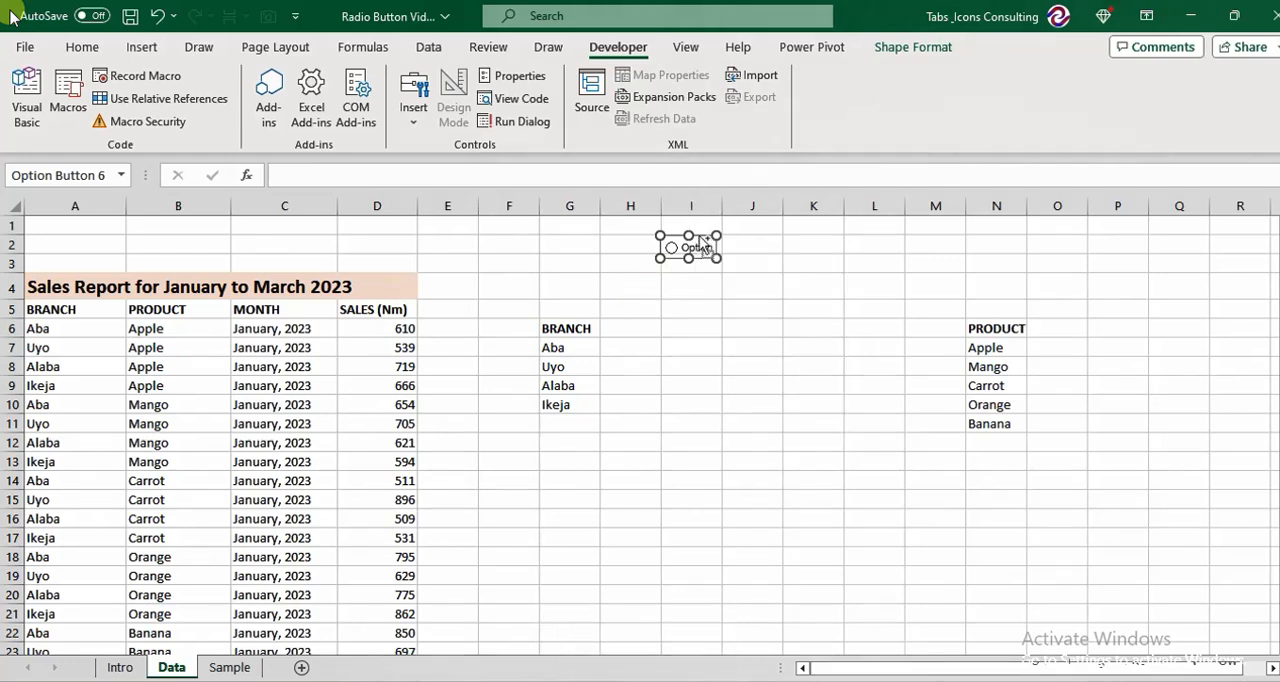
{"action": "left_click_drag", "start_coordinate": [705, 247], "coordinate": [1012, 256]}
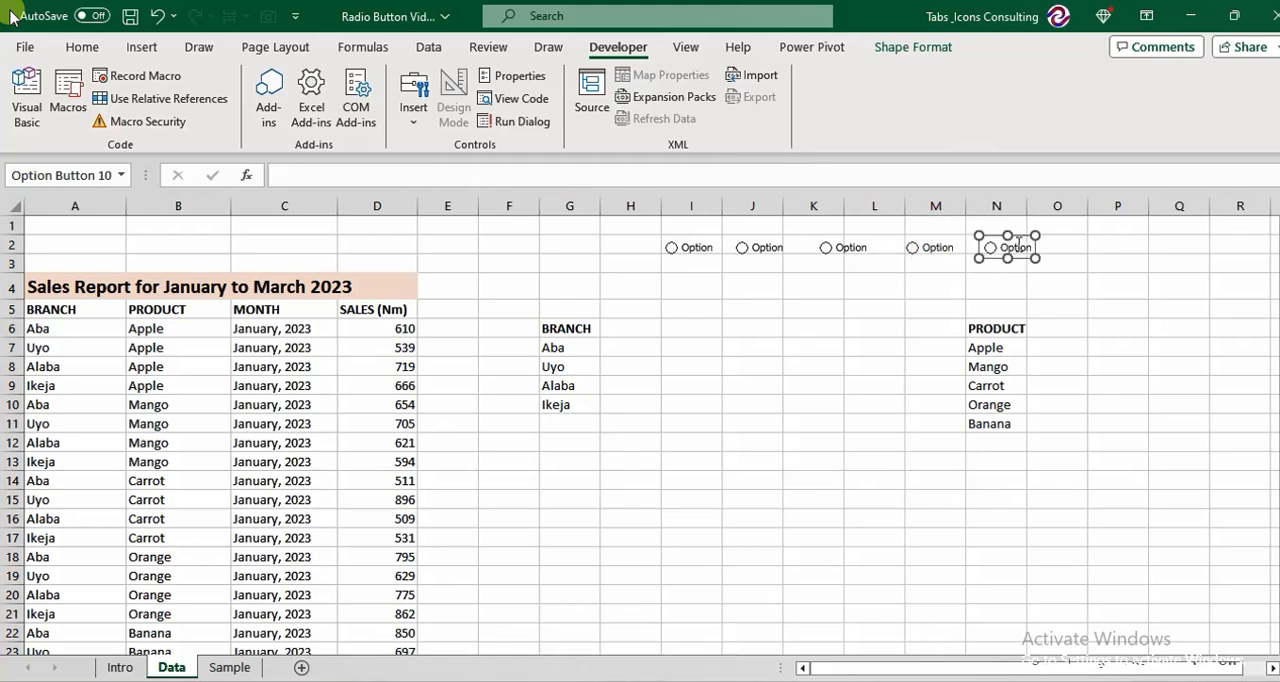
{"action": "left_click", "coordinate": [819, 372]}
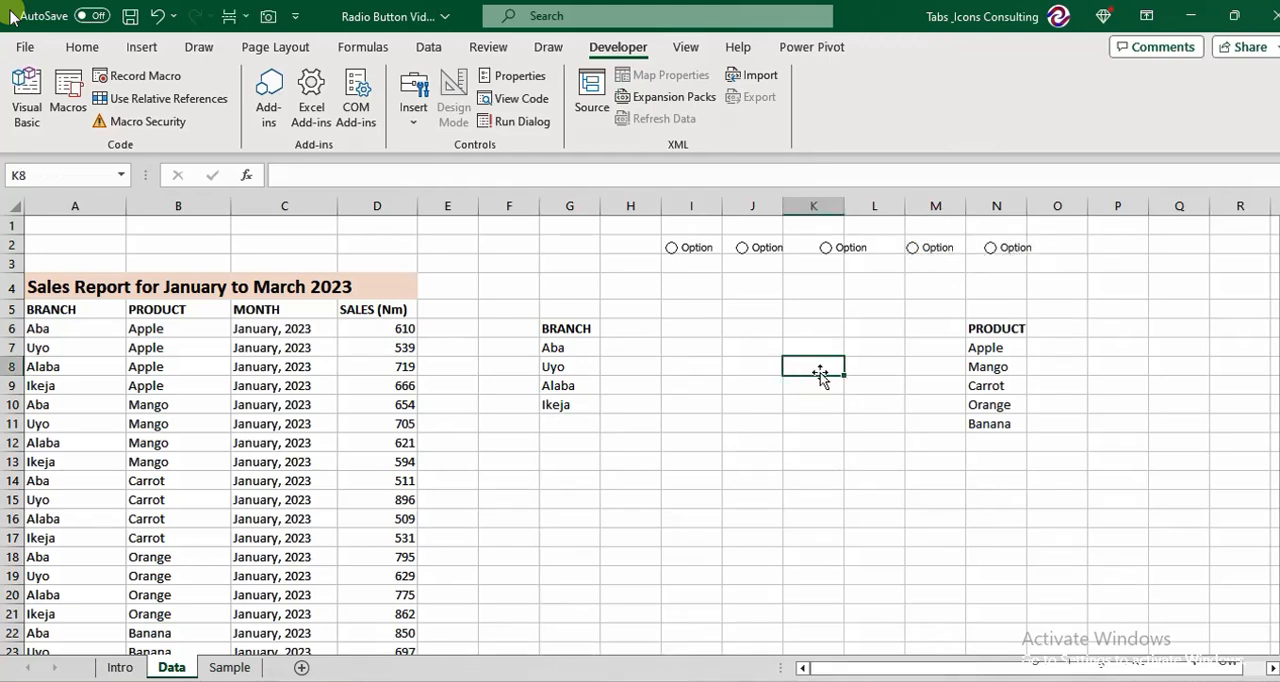
{"action": "left_click_drag", "start_coordinate": [661, 206], "coordinate": [622, 213]}
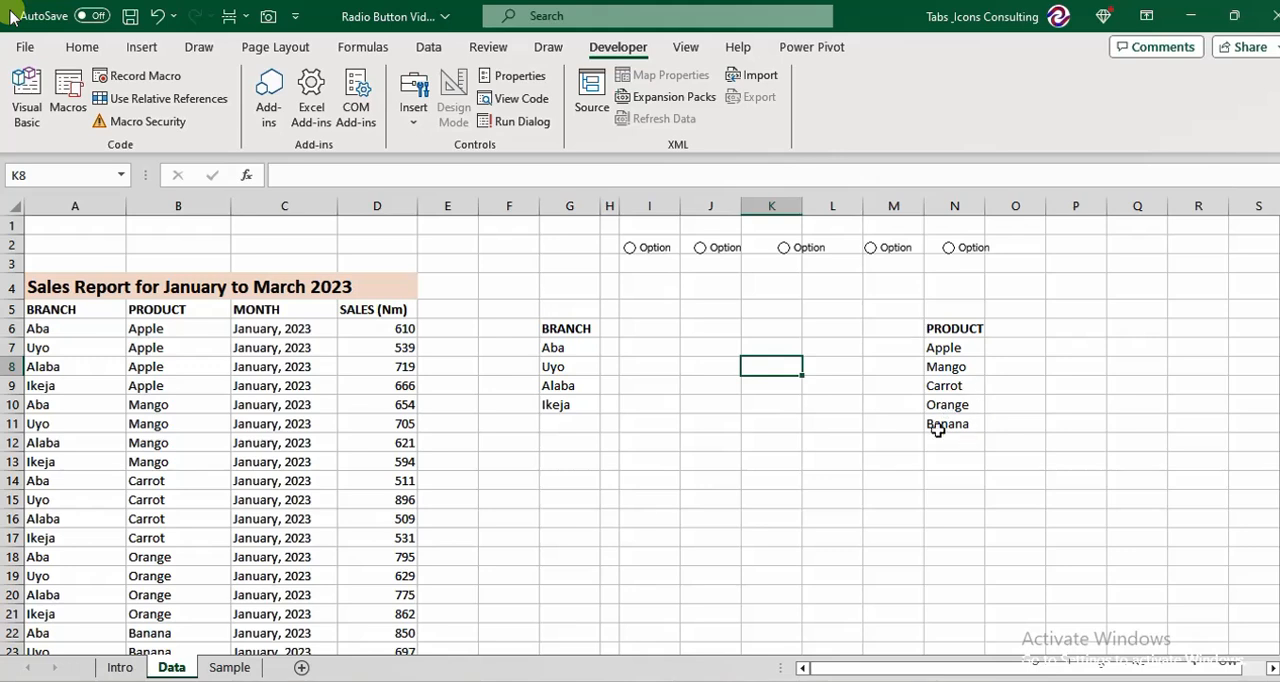
Change the label of the first option button, over cell I2, to Apple.
{"action": "right_click", "coordinate": [645, 258]}
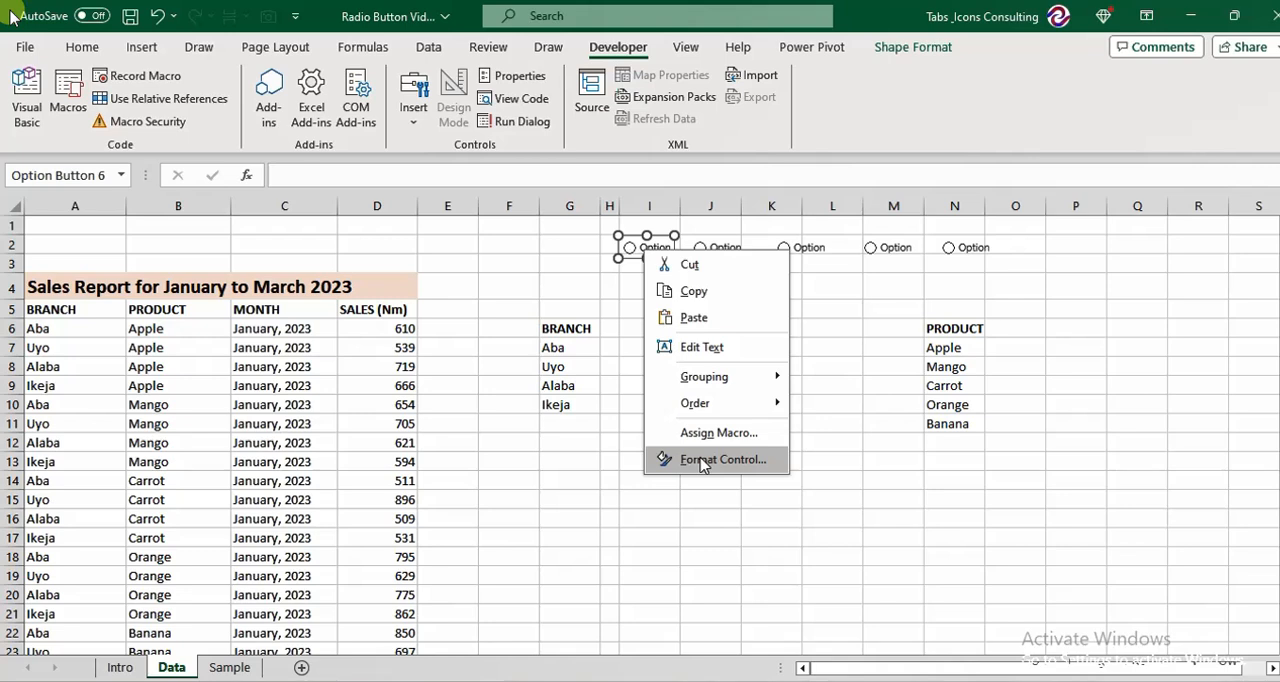
{"action": "left_click", "coordinate": [720, 346]}
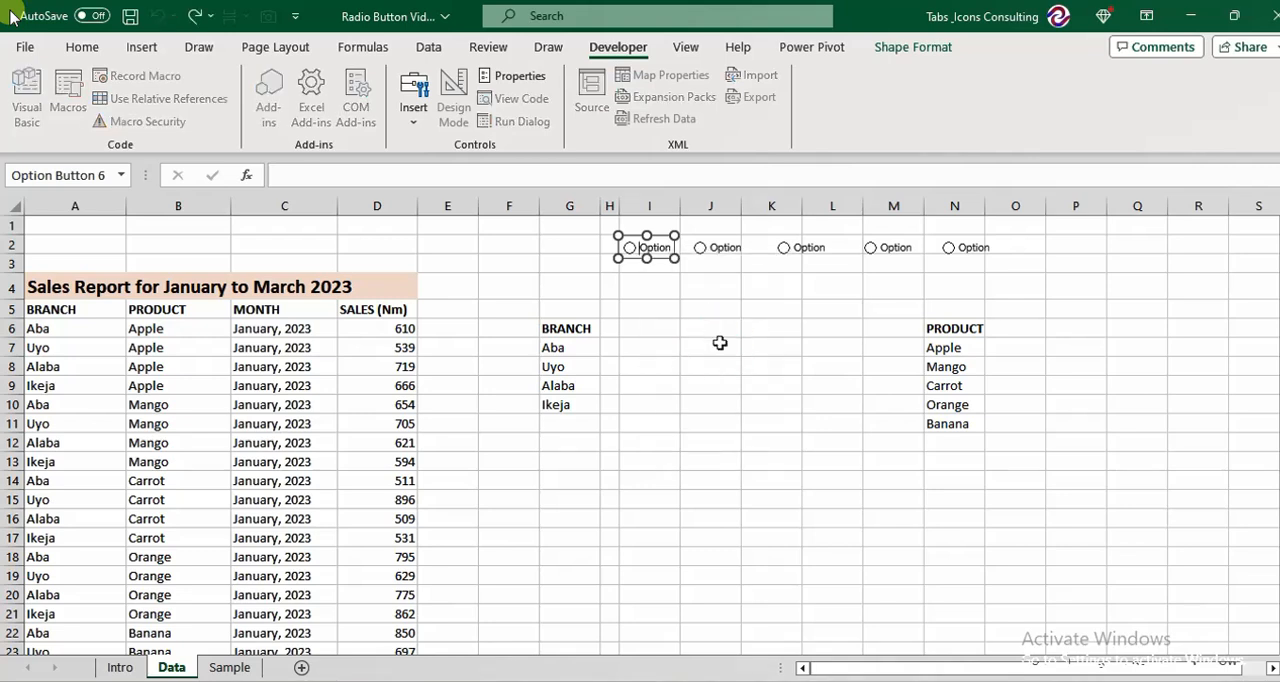
{"action": "key", "text": "Delete"}
{"action": "key", "text": "Delete"}
{"action": "key", "text": "Delete"}
{"action": "key", "text": "Delete"}
{"action": "key", "text": "Delete"}
{"action": "key", "text": "Delete"}
{"action": "key", "text": "Delete"}
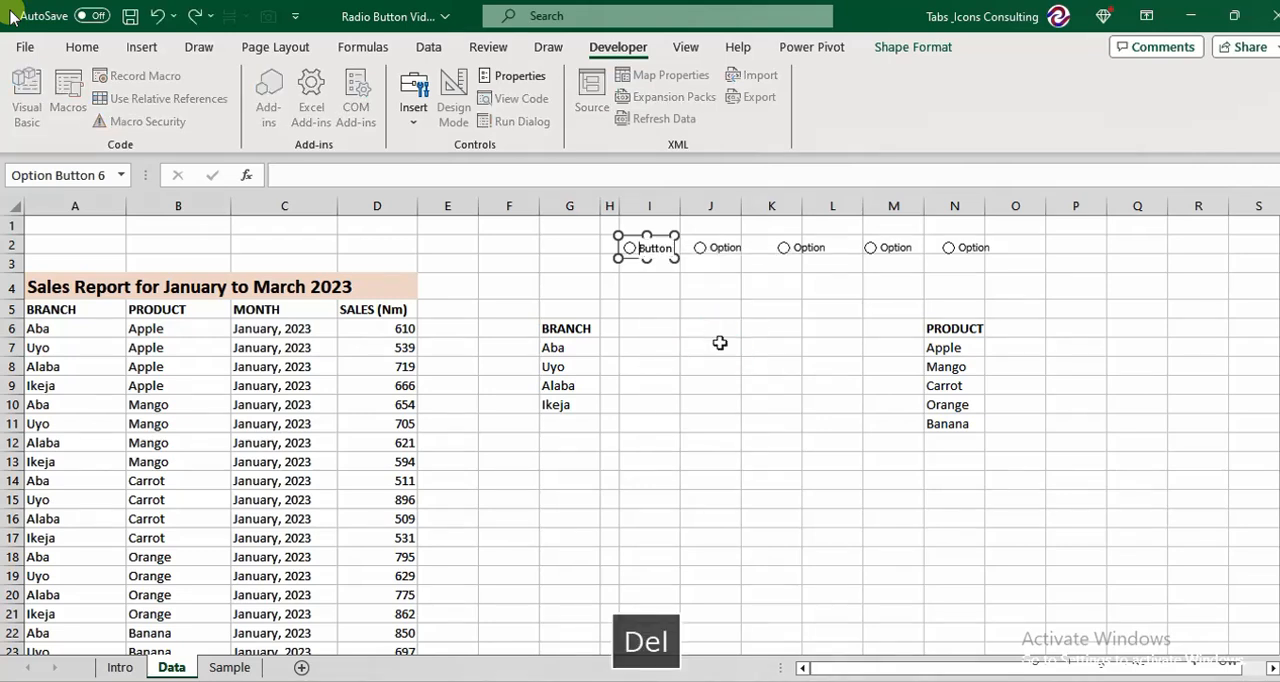
{"action": "type", "text": "Apple"}
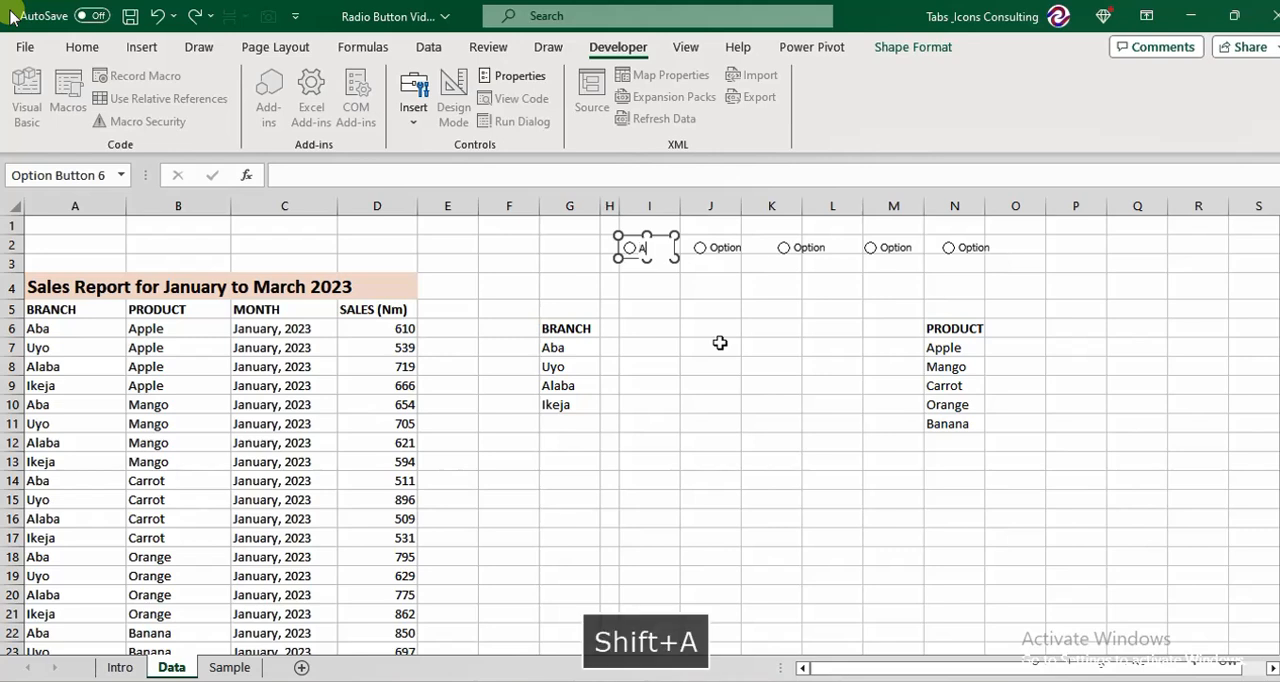
Change the label of the second option button, over column J, to Mango.
{"action": "right_click", "coordinate": [724, 248]}
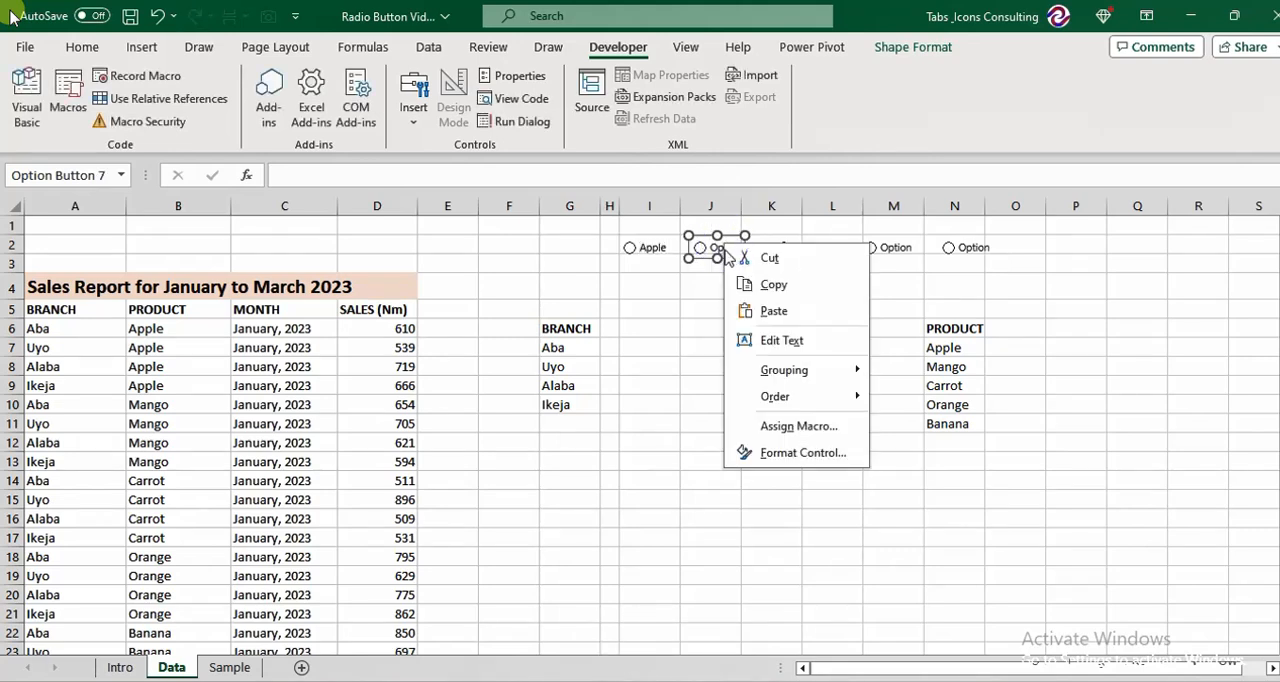
{"action": "left_click", "coordinate": [781, 341]}
{"action": "key", "text": "Home"}
{"action": "key", "text": "Delete"}
{"action": "key", "text": "Delete"}
{"action": "key", "text": "Delete"}
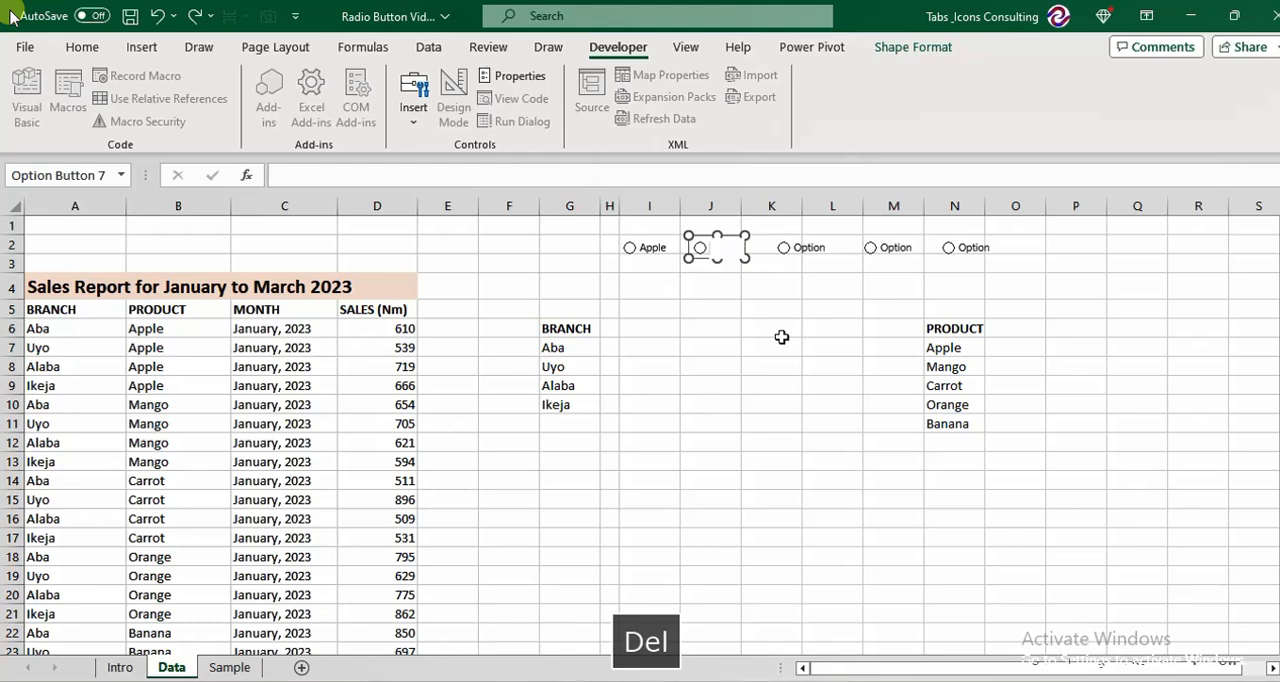
{"action": "type", "text": "Mango"}
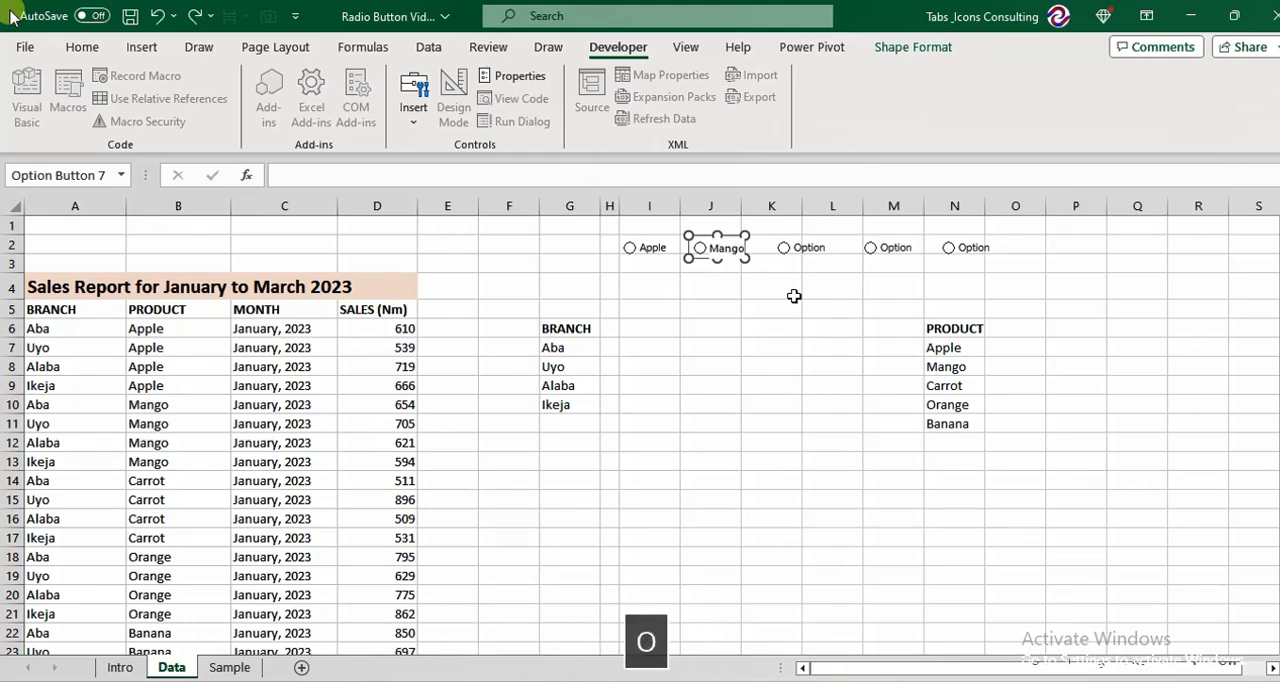
Change the label of the third option button, over columns K and L, to Carrot.
{"action": "right_click", "coordinate": [813, 247]}
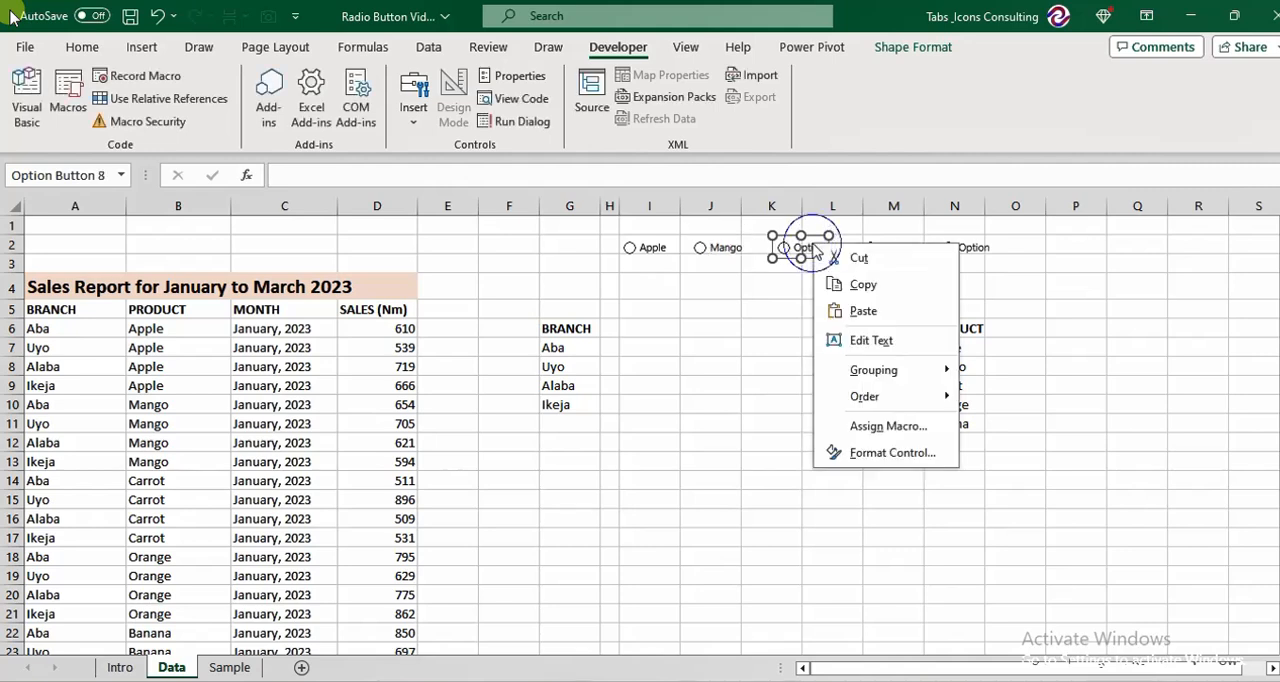
{"action": "left_click", "coordinate": [855, 342]}
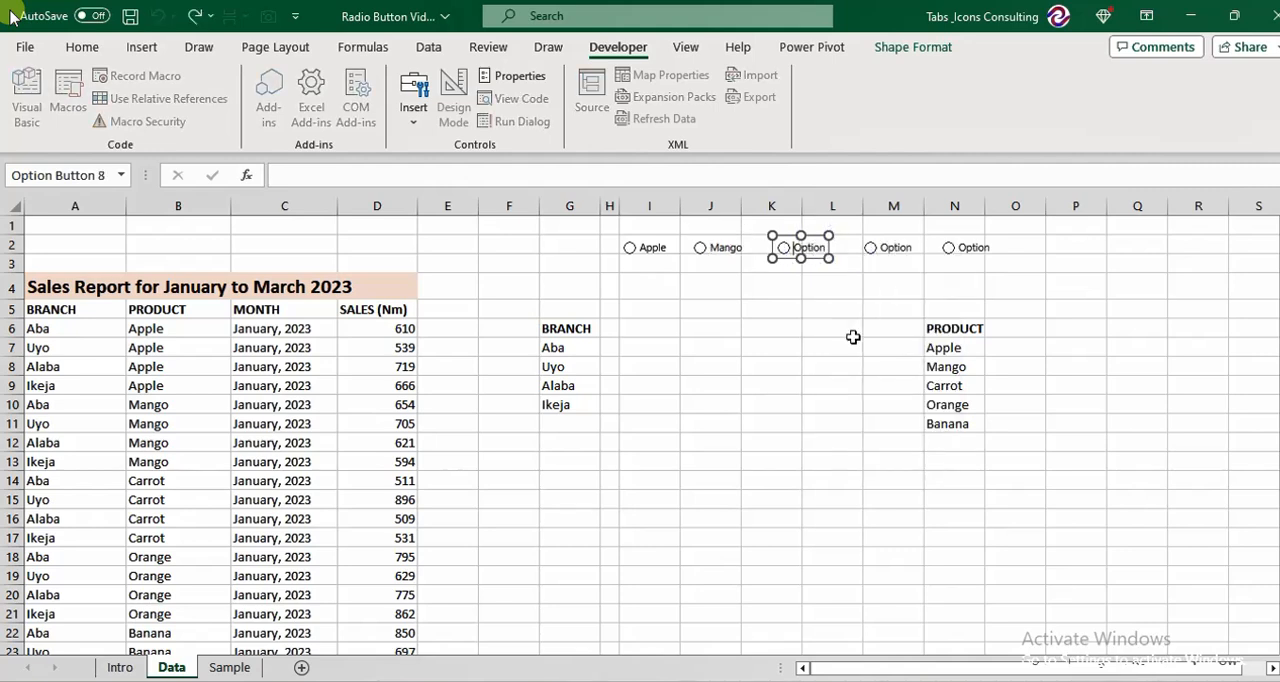
{"action": "key", "text": "Delete"}
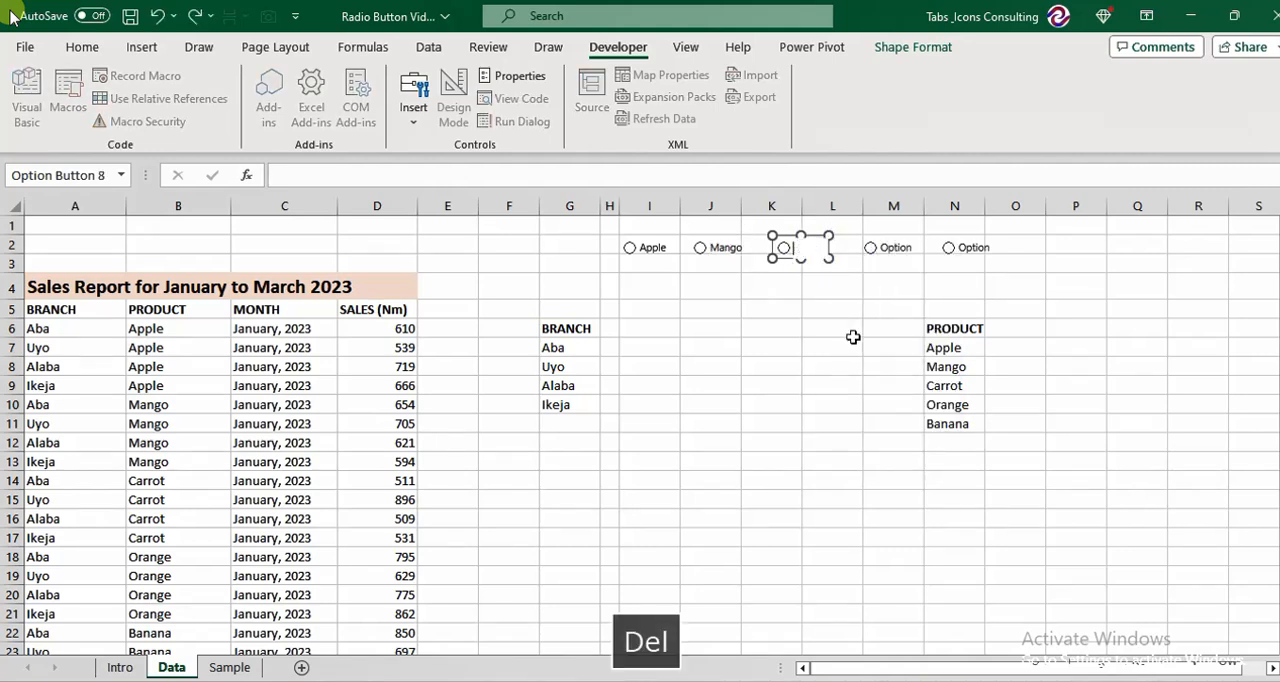
{"action": "type", "text": "Ca"}
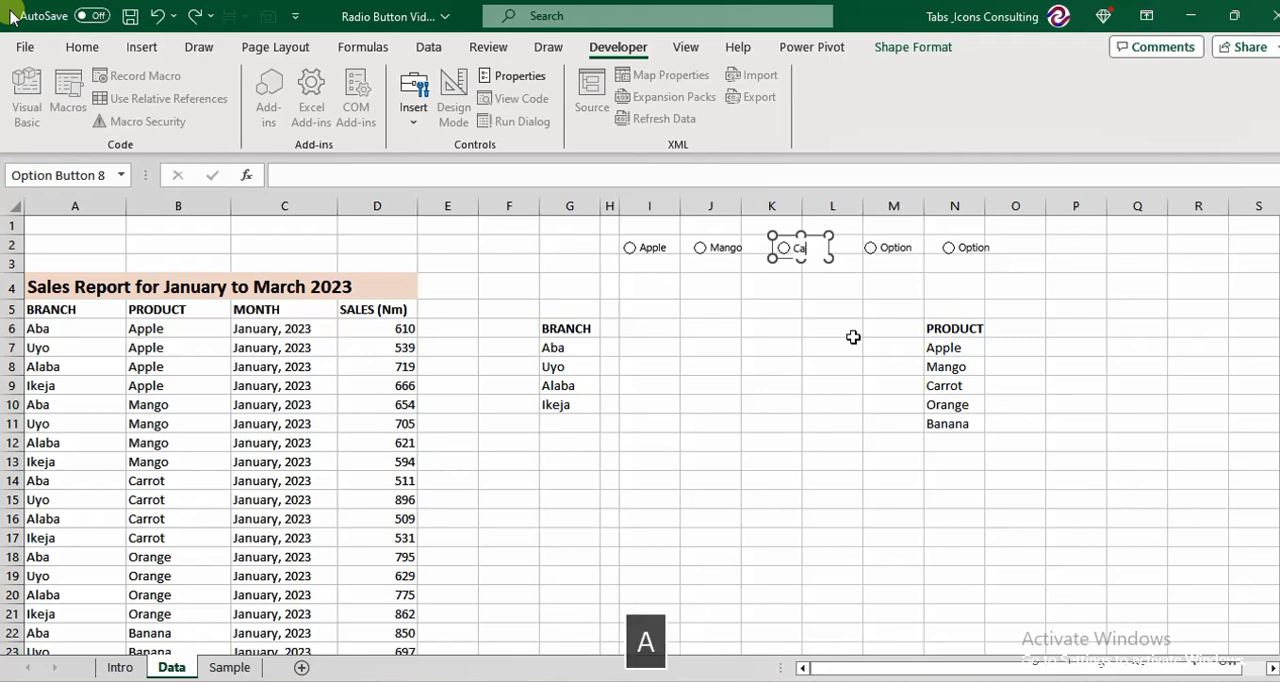
{"action": "type", "text": "rrot"}
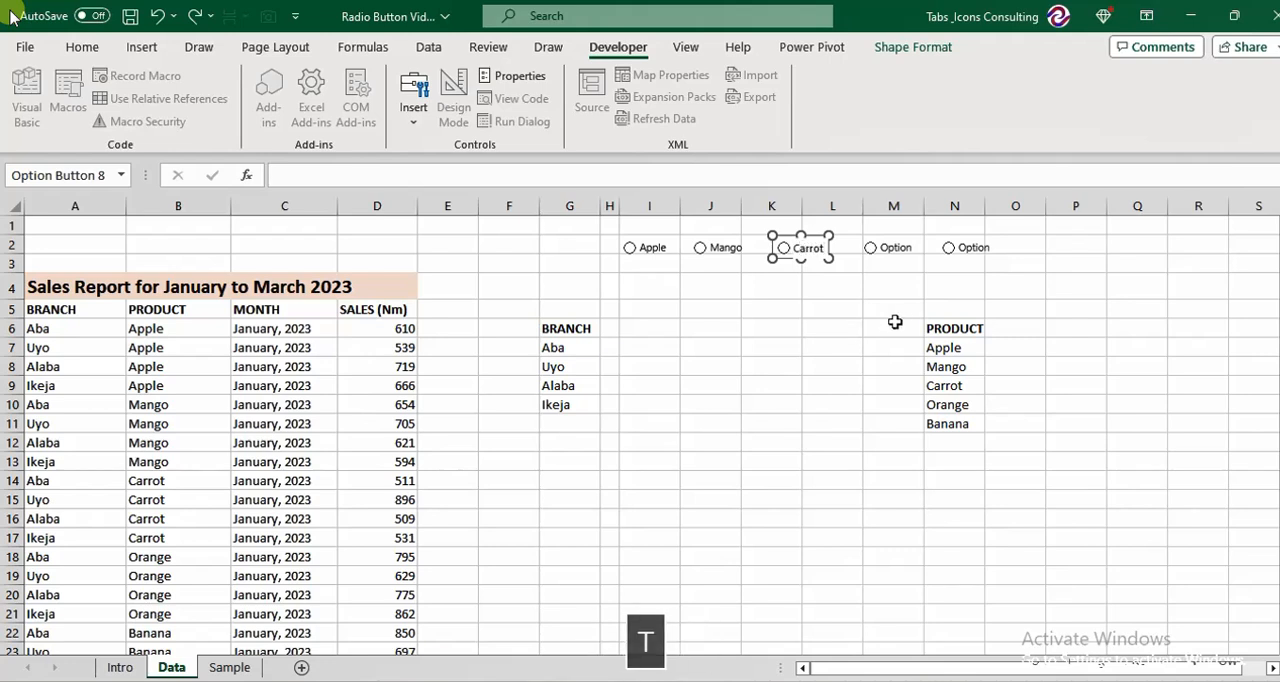
Change the label of the fourth option button, over column M, to Orange.
{"action": "right_click", "coordinate": [895, 252]}
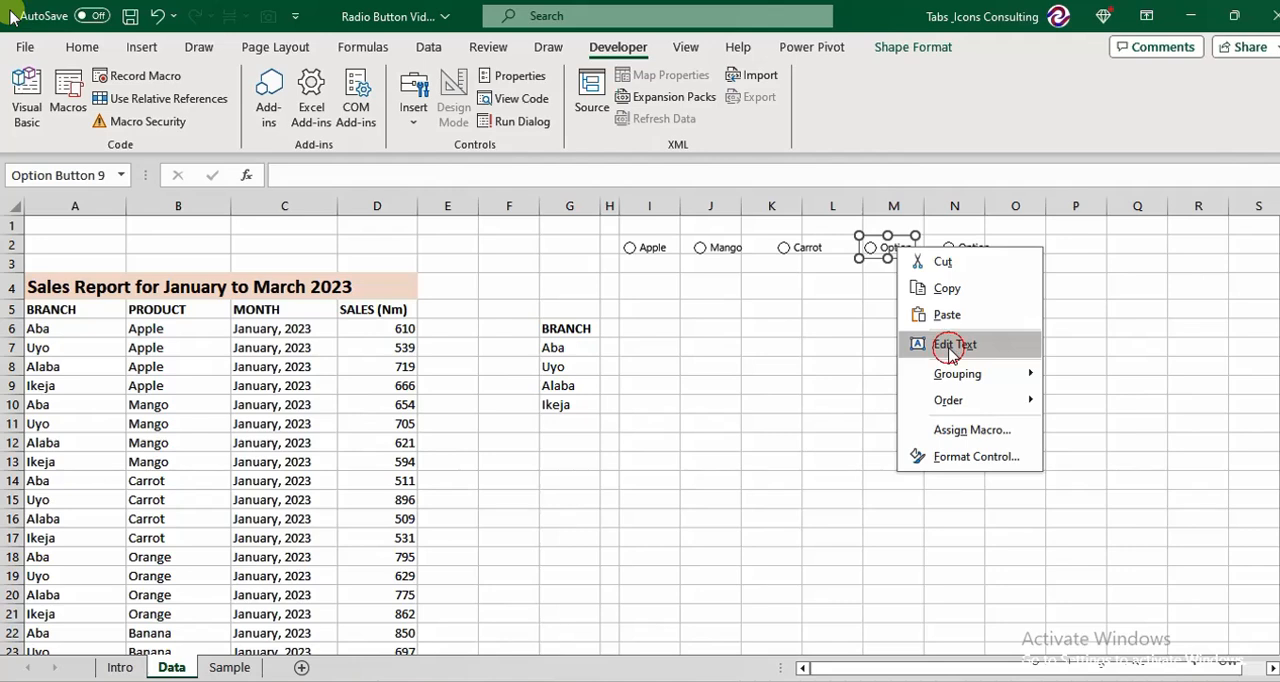
{"action": "left_click", "coordinate": [950, 345]}
{"action": "key", "text": "Delete"}
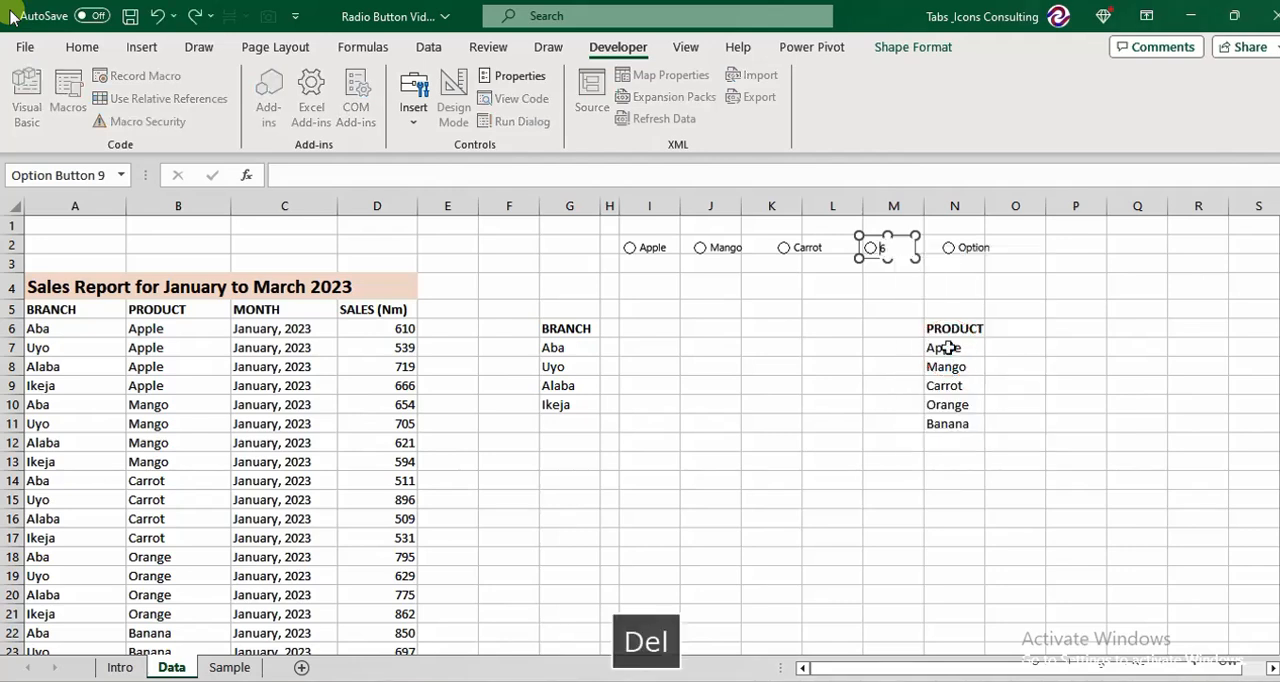
{"action": "type", "text": "O"}
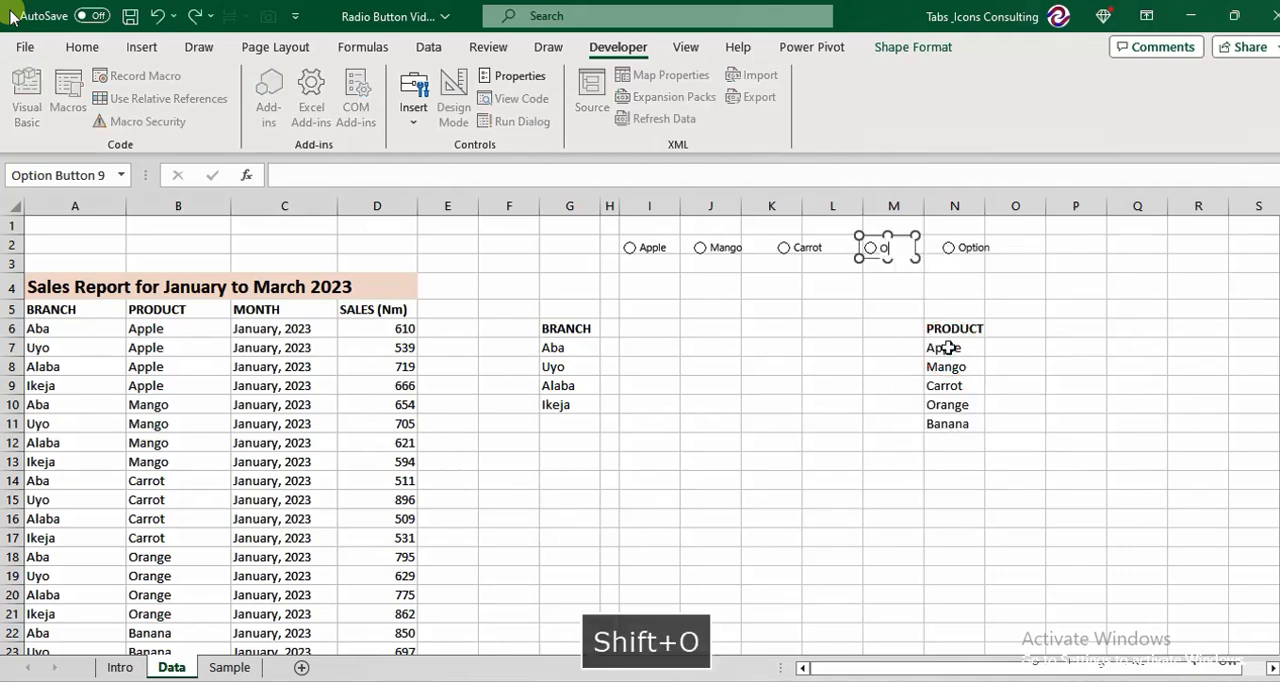
{"action": "type", "text": "range"}
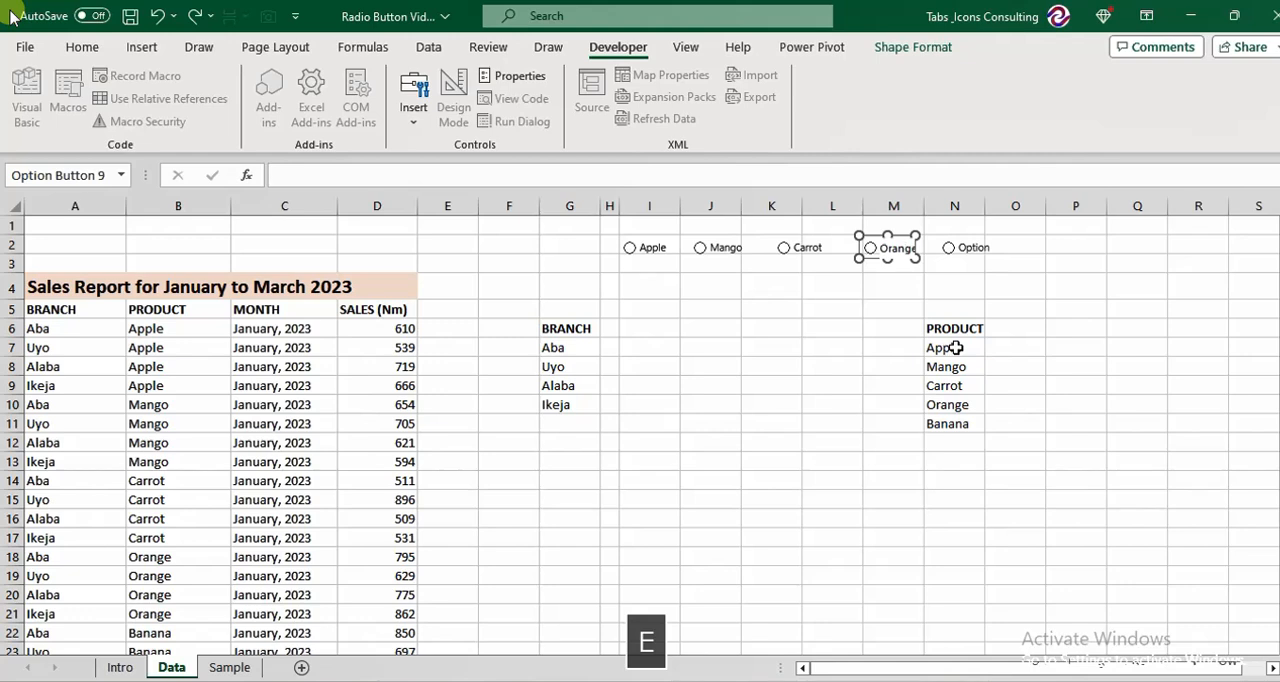
Change the label of the fifth option button, over column N, to Banana and deselect it.
{"action": "right_click", "coordinate": [971, 249]}
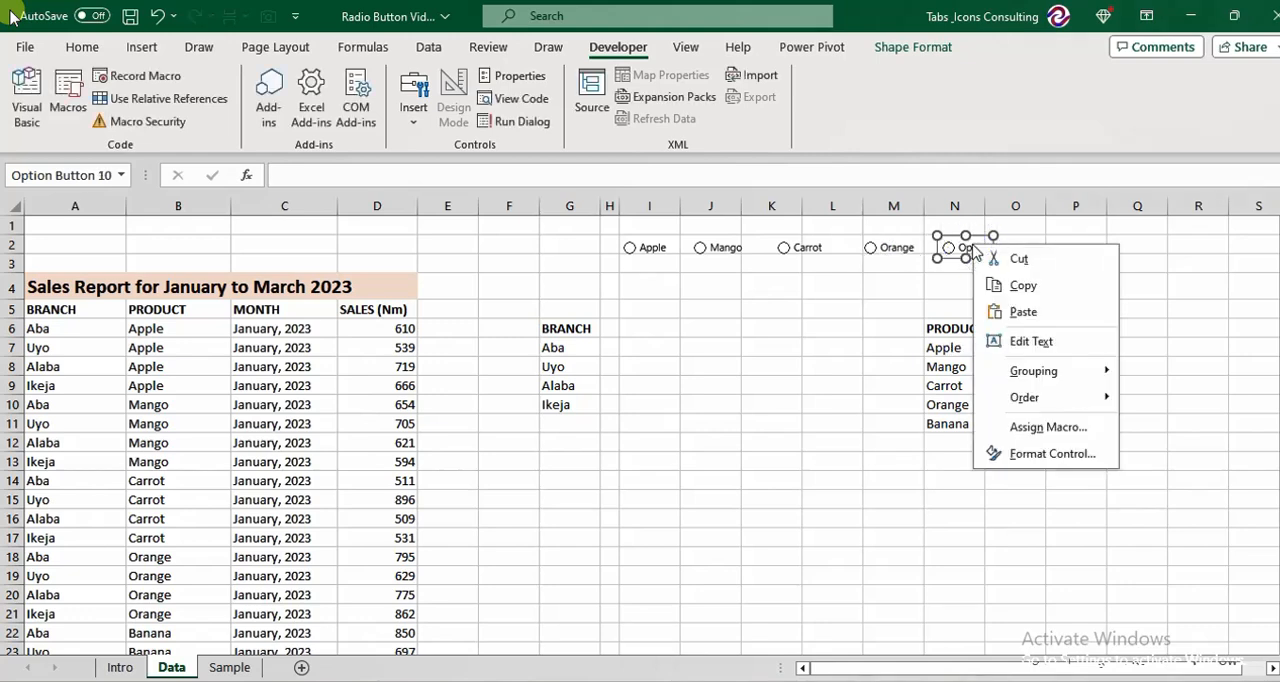
{"action": "left_click", "coordinate": [1051, 342]}
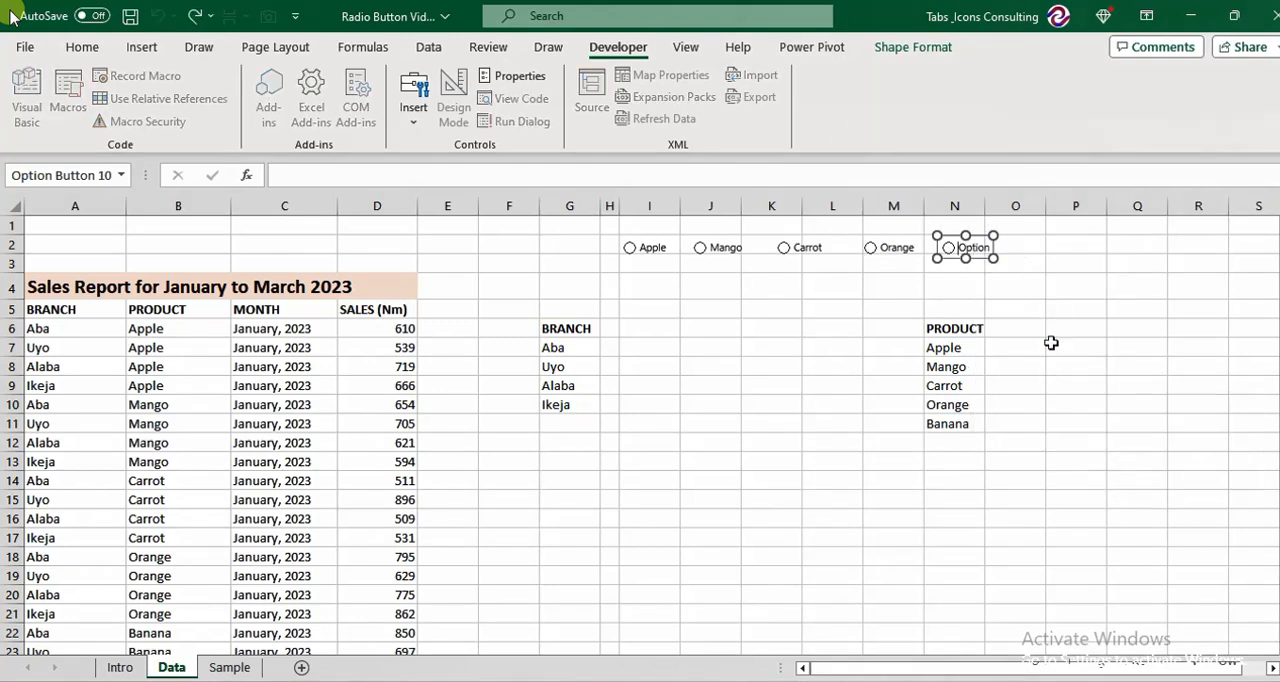
{"action": "key", "text": "Delete"}
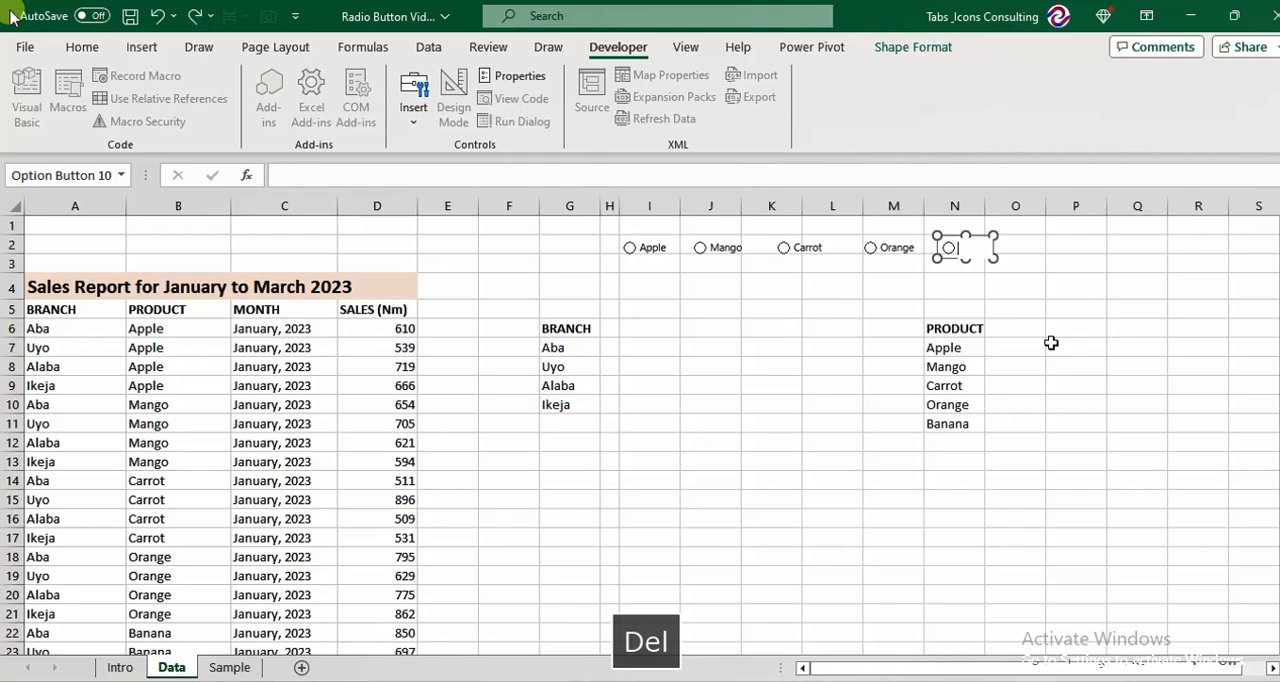
{"action": "type", "text": "Banana"}
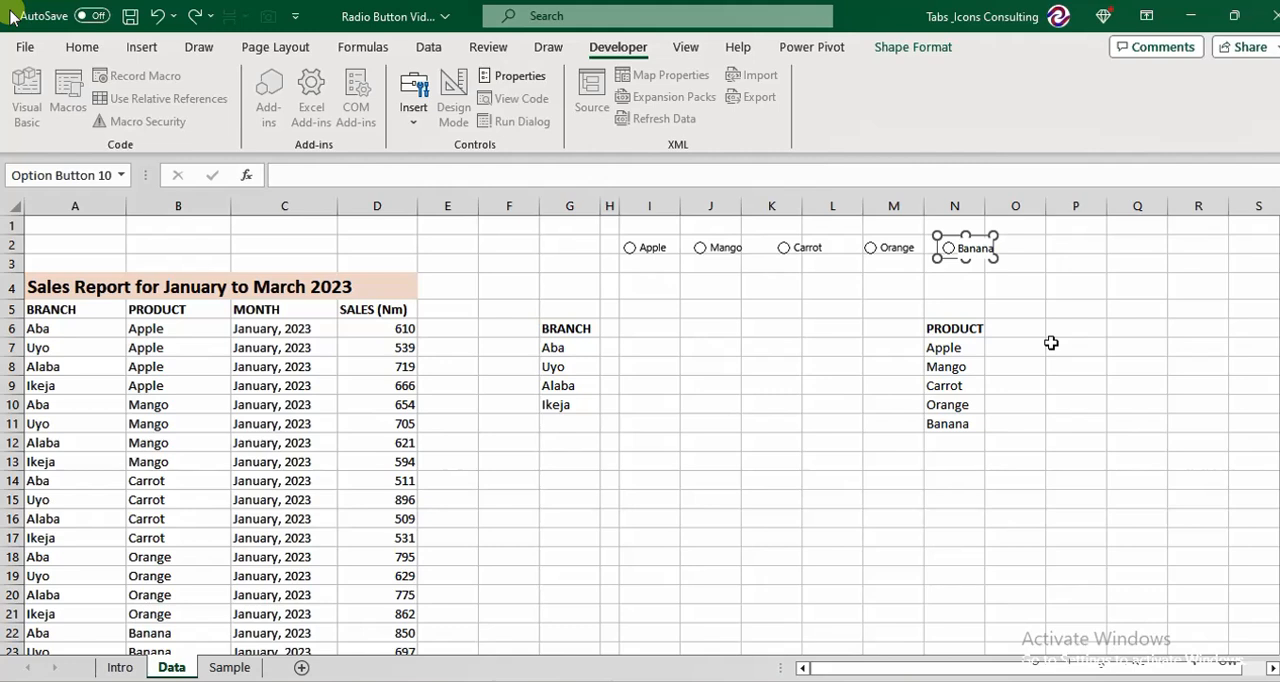
{"action": "key", "text": "Return"}
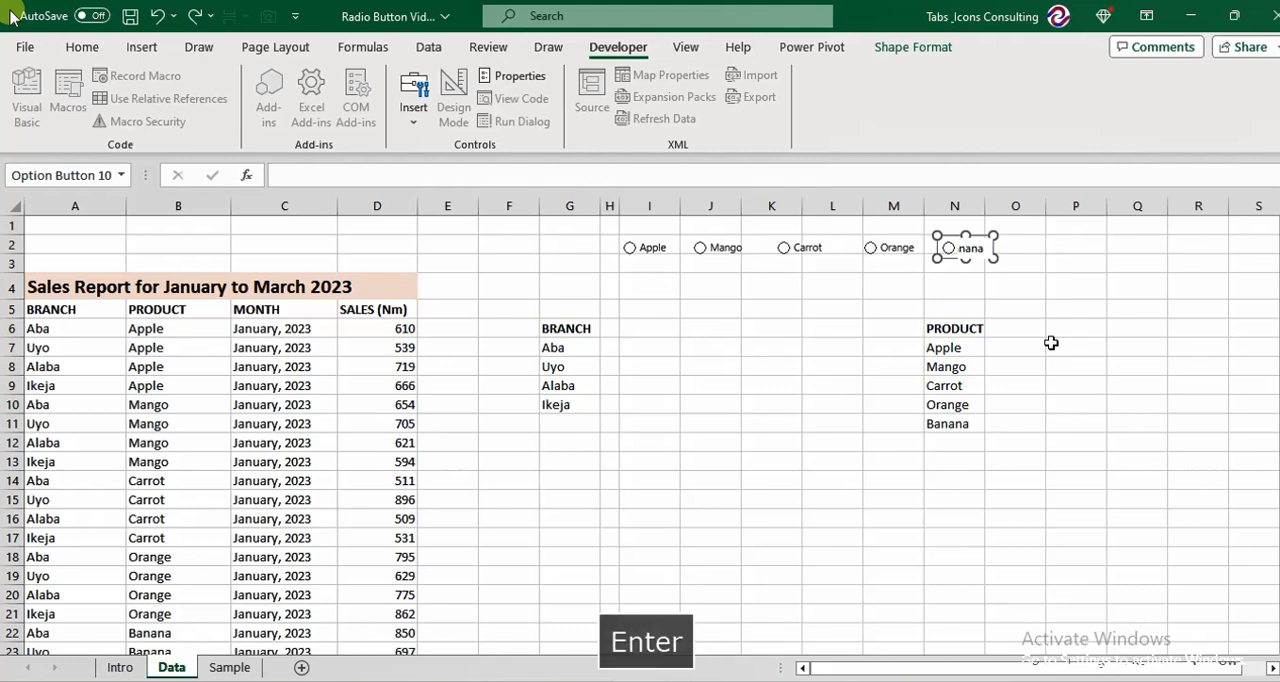
{"action": "left_click", "coordinate": [848, 340]}
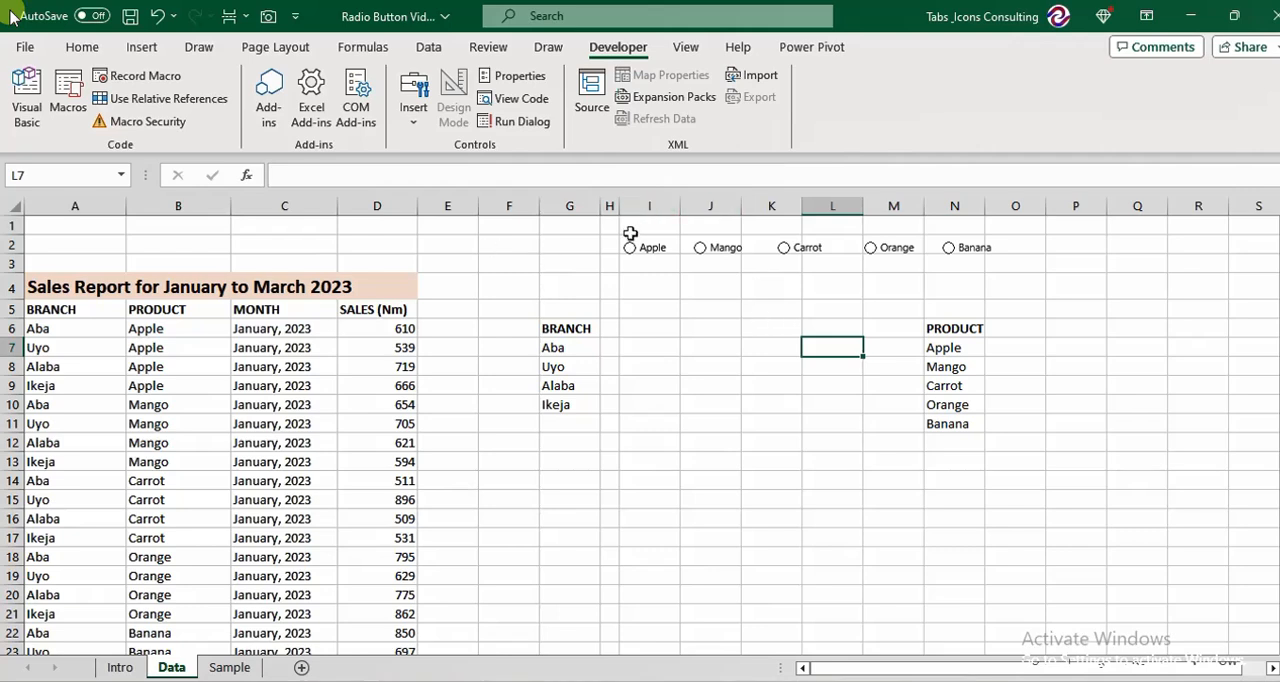
Fill cells I2:N2 behind the option buttons with a light blue theme color.
{"action": "mouse_move", "coordinate": [634, 232]}
{"action": "left_mouse_down"}
{"action": "mouse_move", "coordinate": [647, 253]}
{"action": "mouse_move", "coordinate": [640, 230]}
{"action": "left_mouse_up"}
{"action": "key", "text": "Down"}
{"action": "key", "text": "ctrl+shift+Right"}
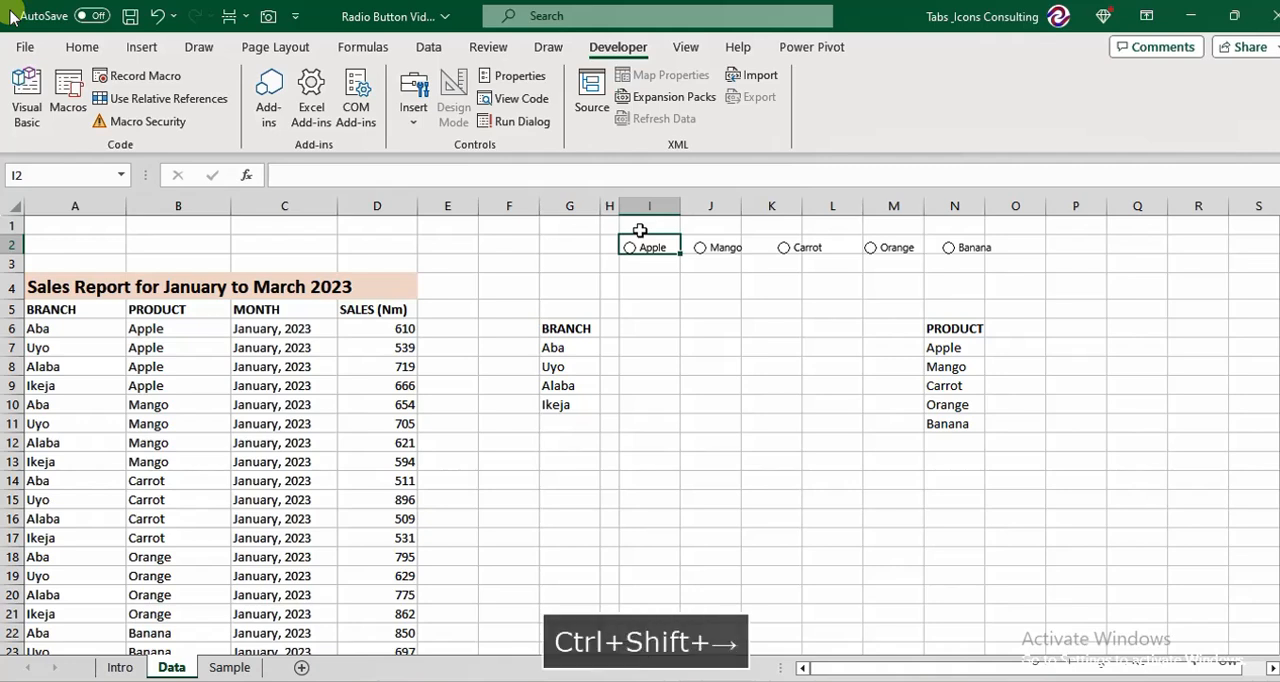
{"action": "key", "text": "ctrl+shift+Left"}
{"action": "key", "text": "Right"}
{"action": "key", "text": "Left"}
{"action": "key", "text": "shift+Right"}
{"action": "key", "text": "shift+Right"}
{"action": "key", "text": "shift+Right"}
{"action": "key", "text": "shift+Right"}
{"action": "key", "text": "shift+Right"}
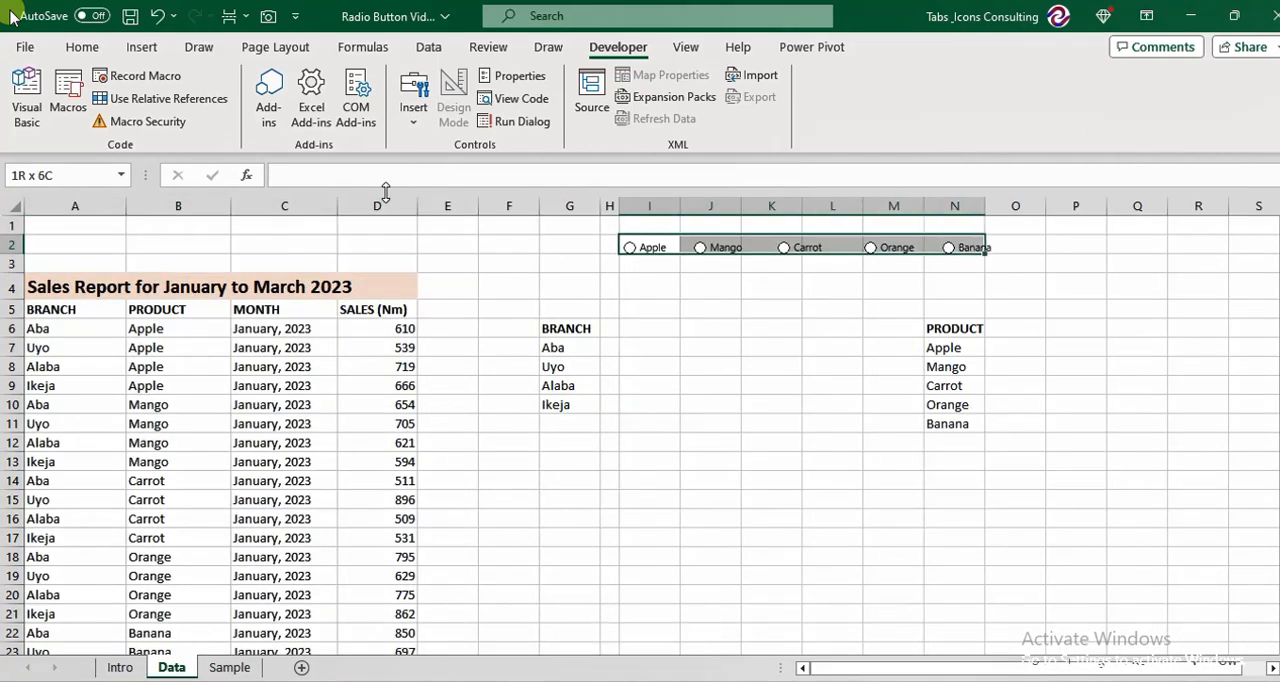
{"action": "left_click", "coordinate": [82, 47]}
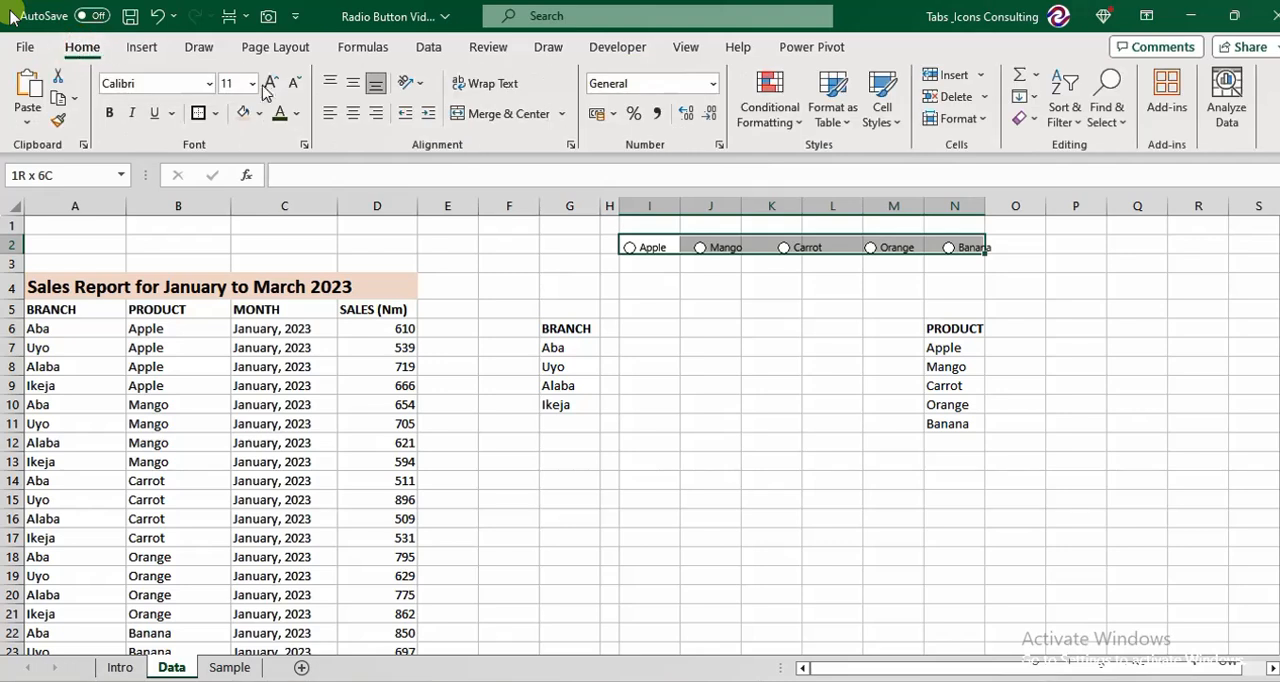
{"action": "left_click", "coordinate": [259, 115]}
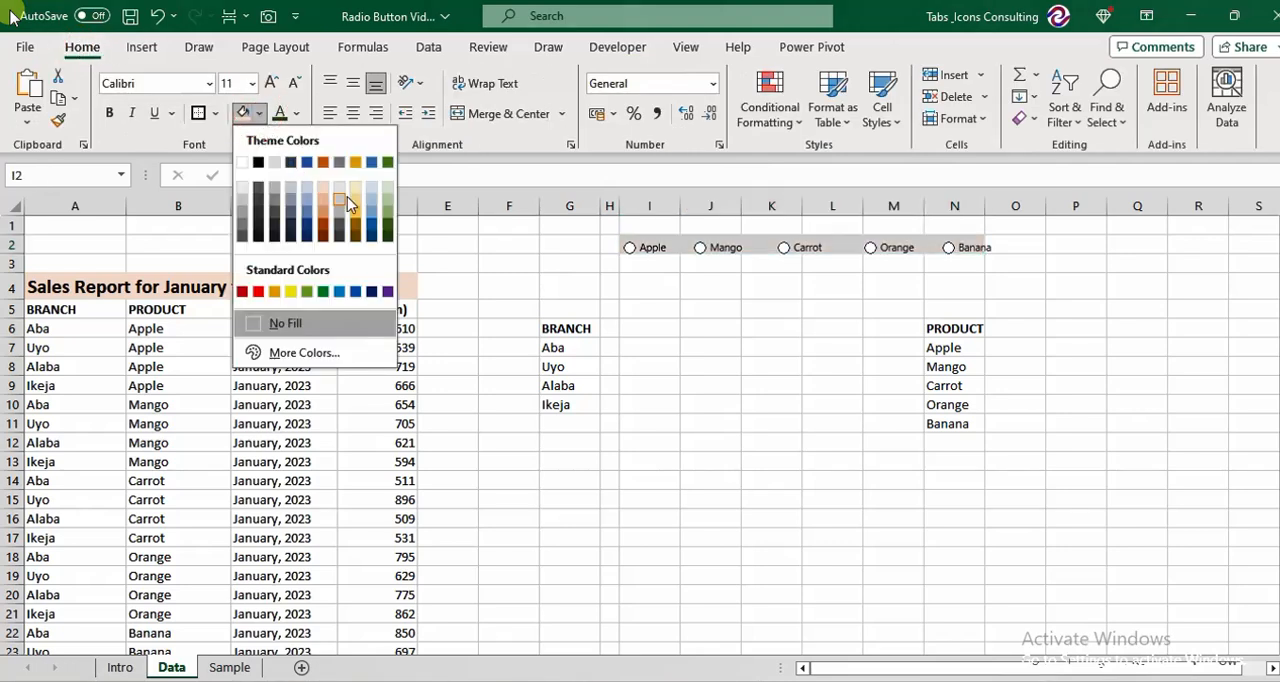
{"action": "left_click", "coordinate": [375, 193]}
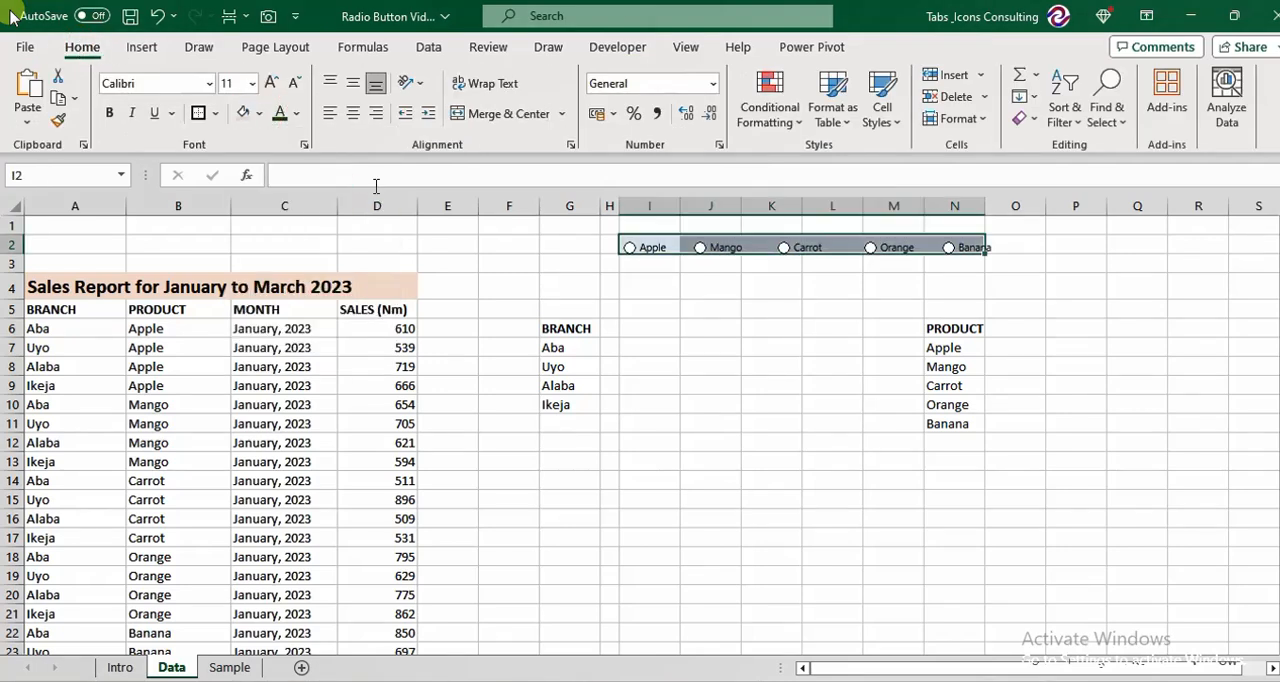
{"action": "left_click", "coordinate": [769, 325]}
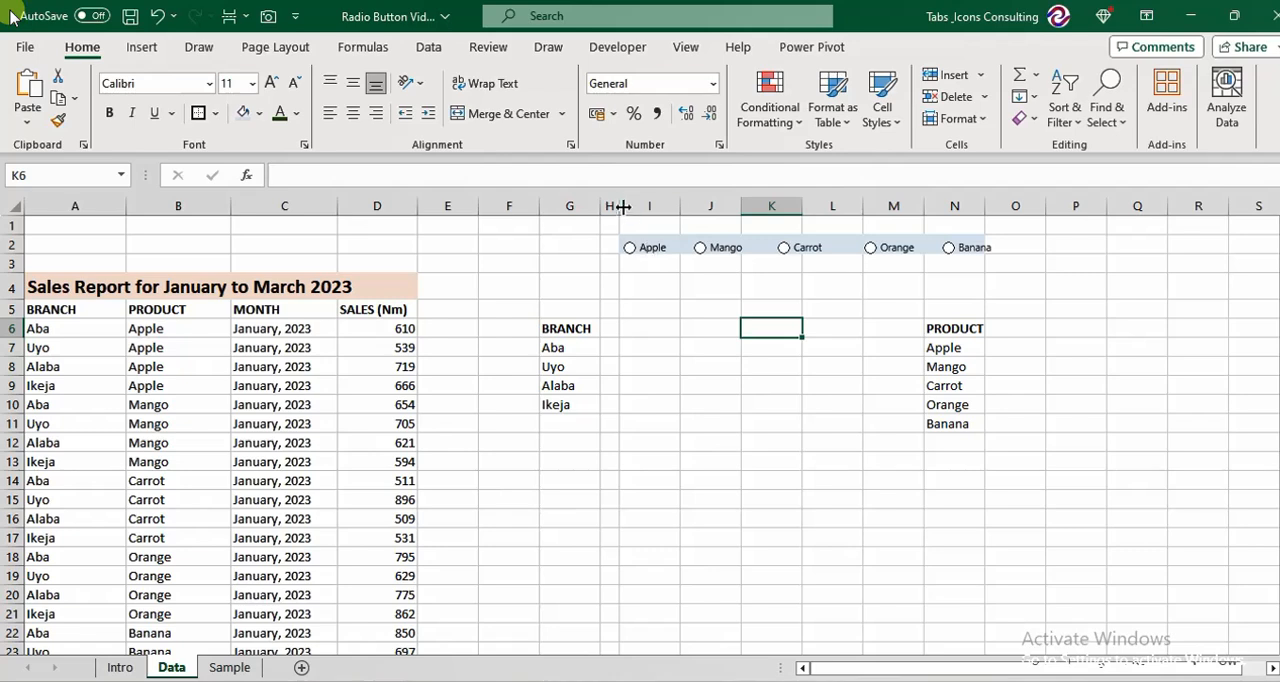
Widen column H slightly and link the Apple option button to cell $F$1.
{"action": "left_click_drag", "start_coordinate": [619, 206], "coordinate": [670, 218]}
{"action": "right_click", "coordinate": [708, 252]}
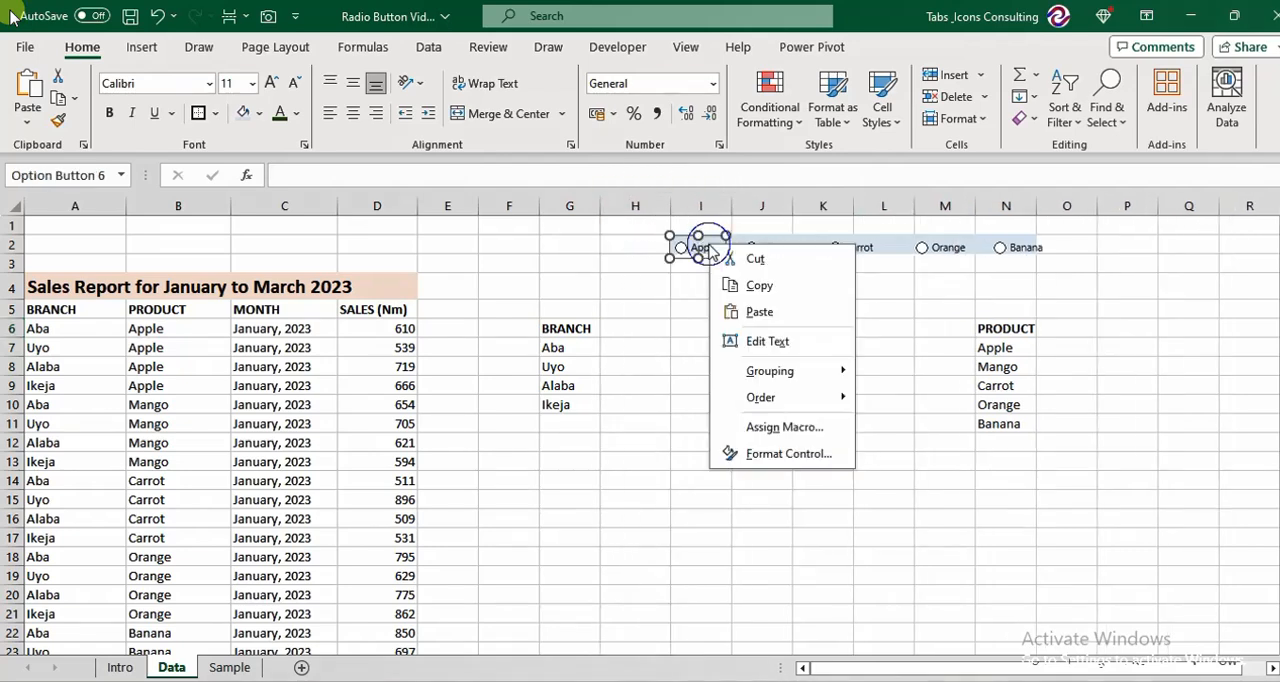
{"action": "left_click", "coordinate": [760, 454]}
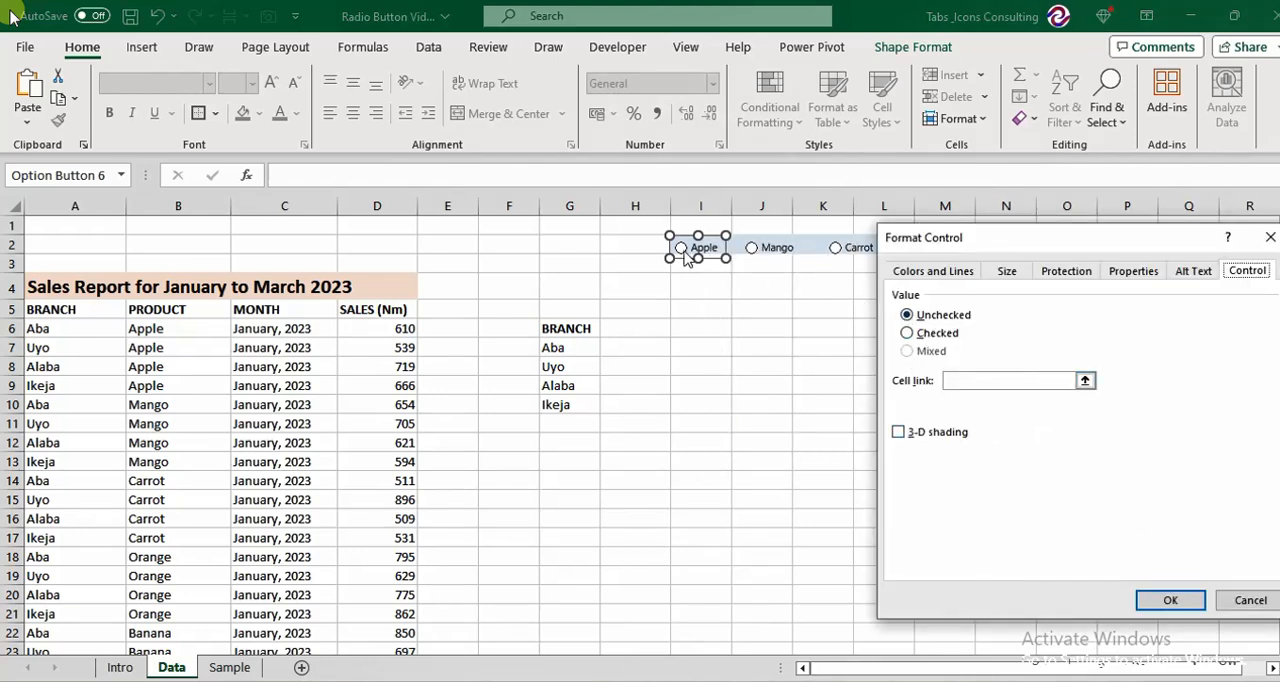
{"action": "left_click", "coordinate": [971, 380]}
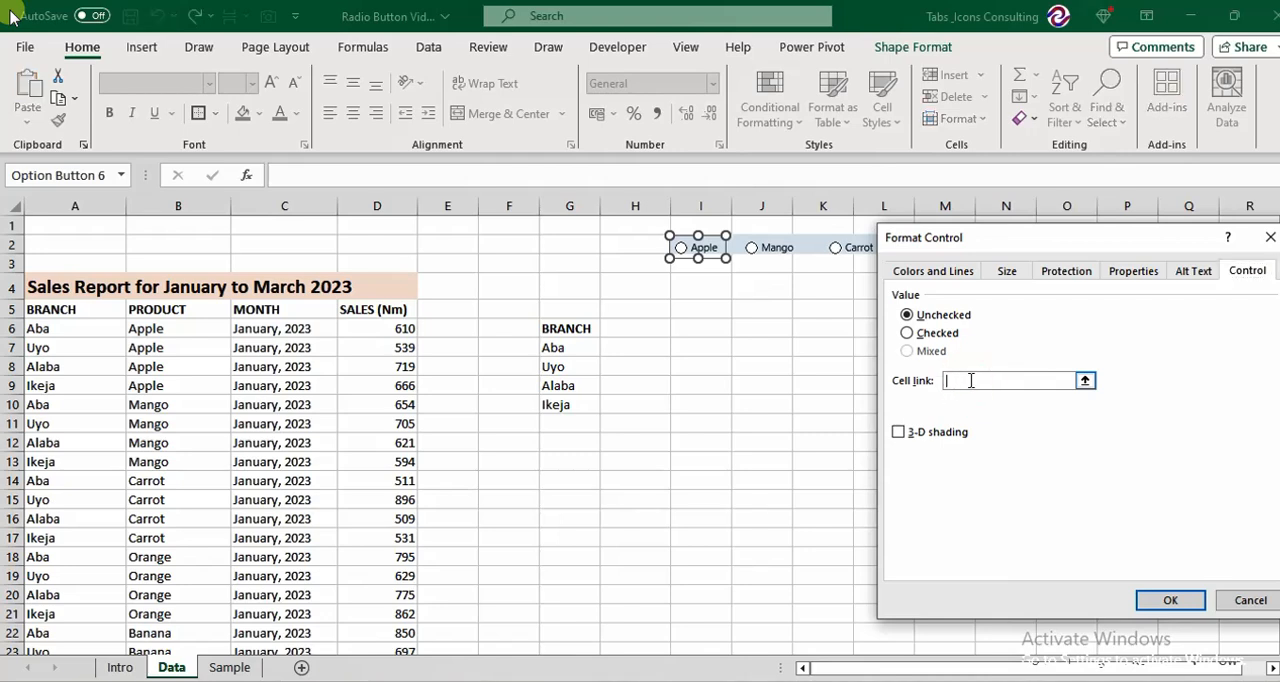
{"action": "left_click", "coordinate": [521, 227]}
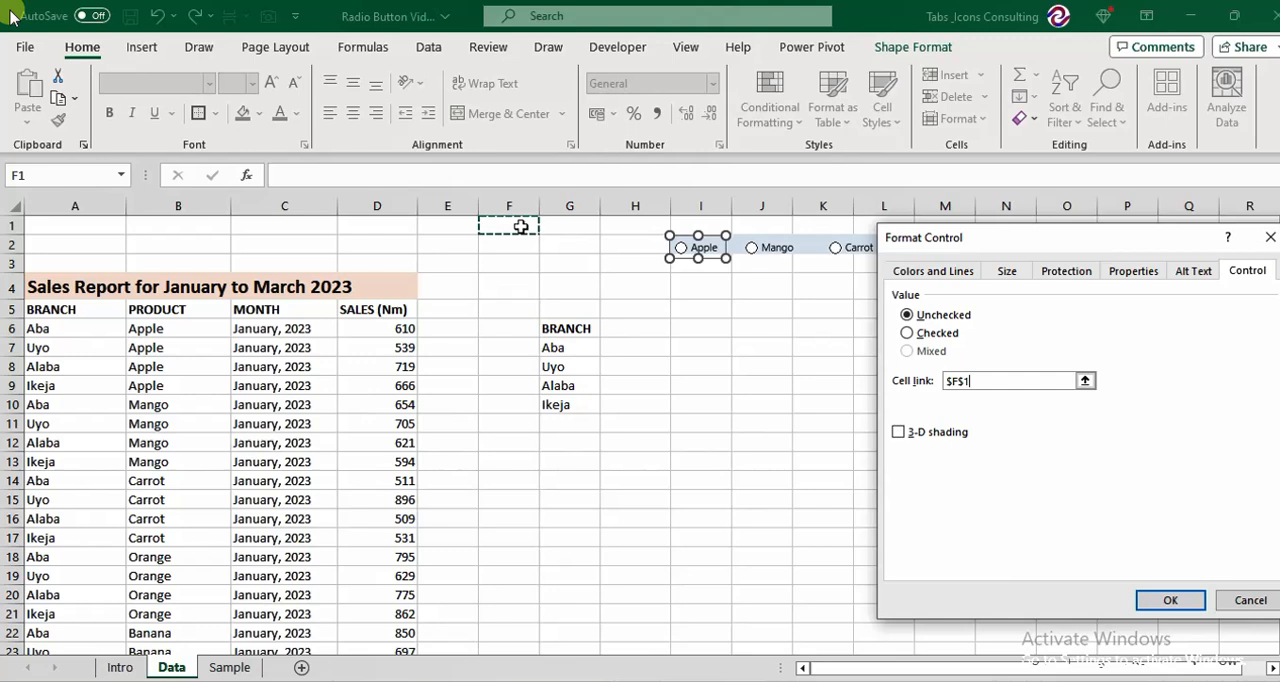
{"action": "left_click", "coordinate": [1167, 601]}
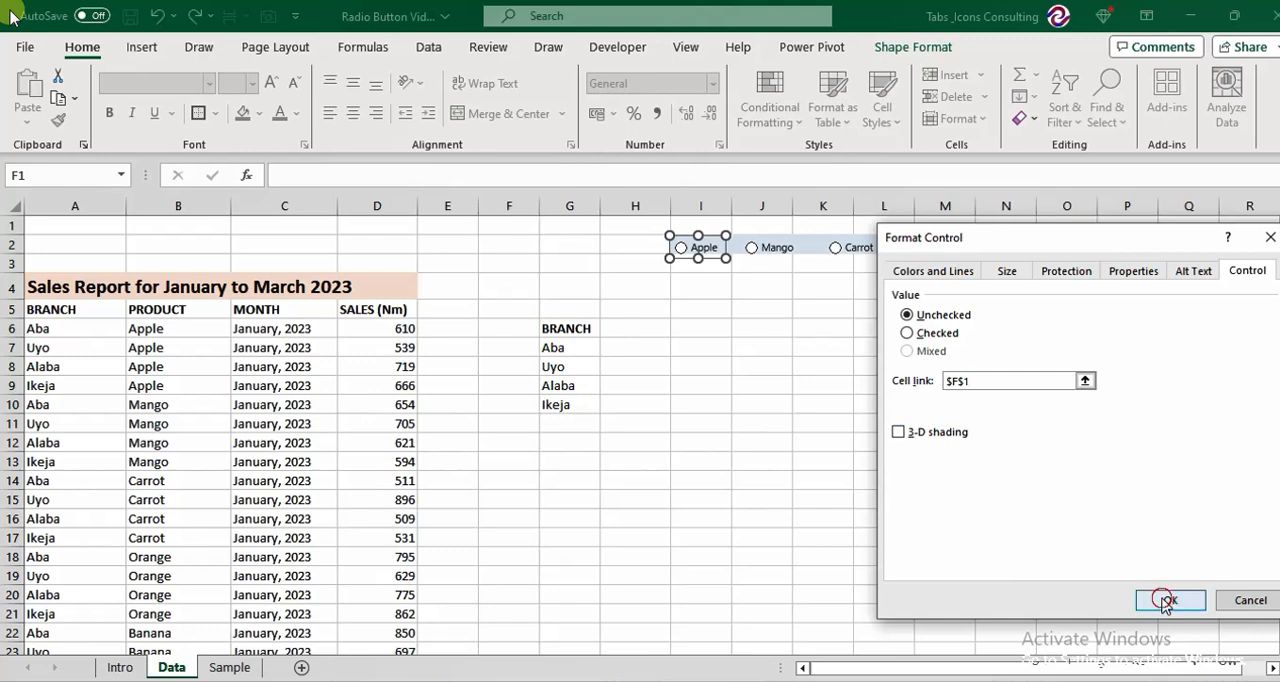
{"action": "left_click", "coordinate": [736, 328]}
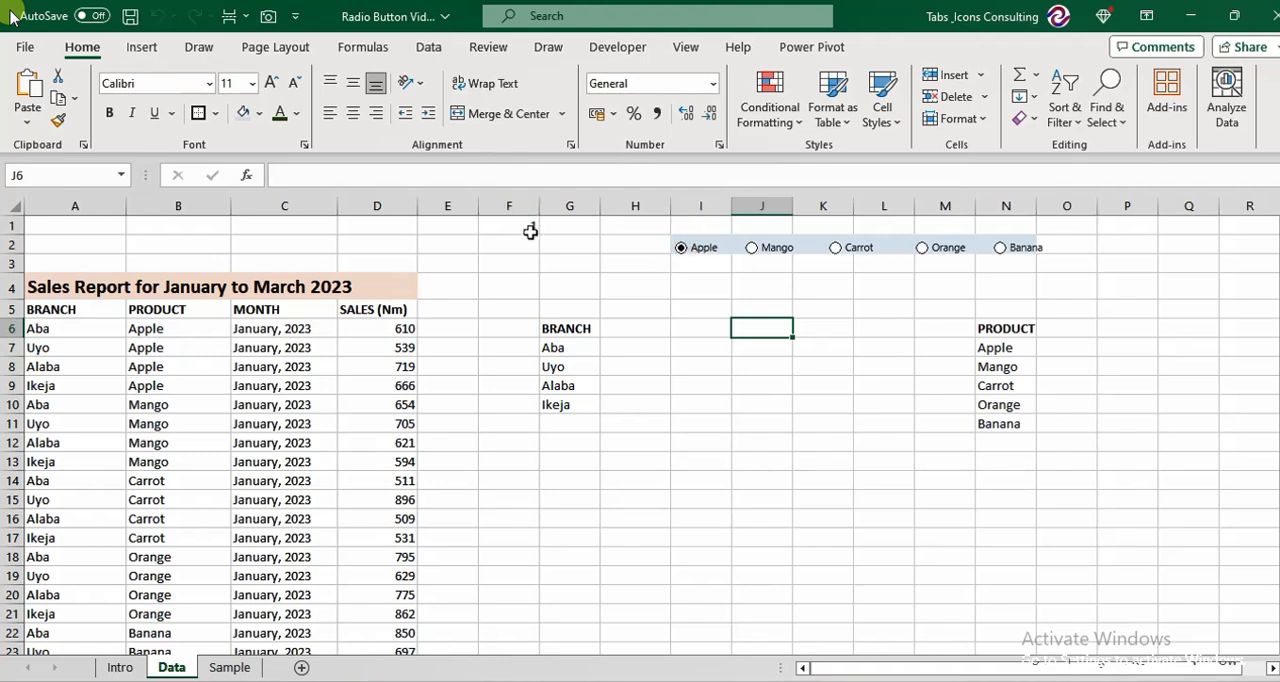
Test the linked cell by selecting the Mango, Carrot, Orange and Banana option buttons in turn, ending back on Apple.
{"action": "left_click", "coordinate": [711, 249]}
{"action": "left_click", "coordinate": [752, 248]}
{"action": "left_click", "coordinate": [835, 250]}
{"action": "left_click", "coordinate": [921, 250]}
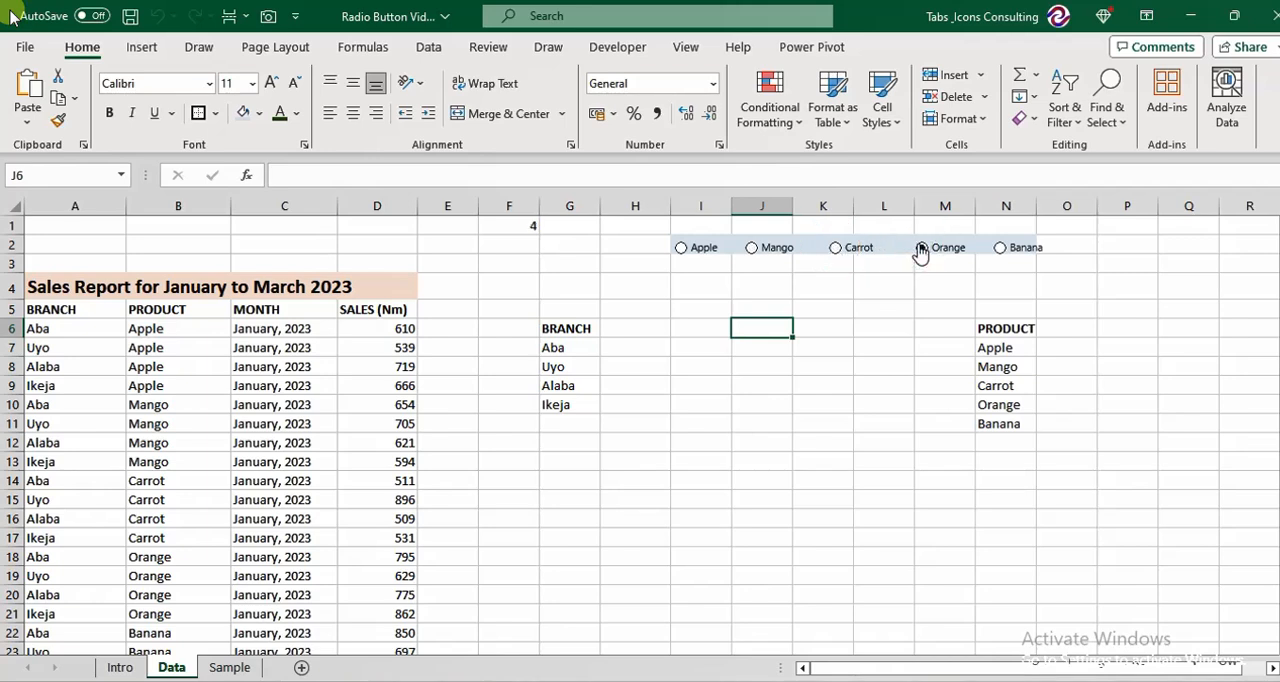
{"action": "left_click", "coordinate": [1000, 250]}
{"action": "left_click", "coordinate": [681, 249]}
{"action": "left_click", "coordinate": [640, 323]}
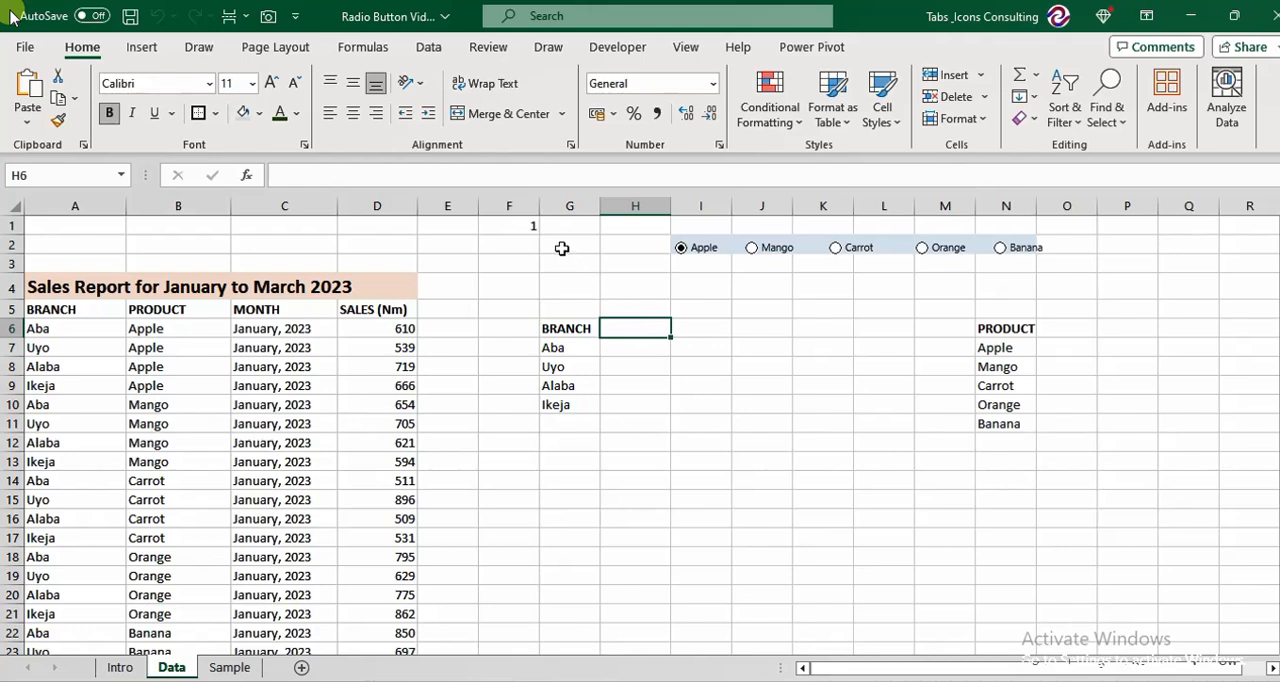
Fill the linked cell F1 with yellow and center its value.
{"action": "left_click", "coordinate": [527, 225]}
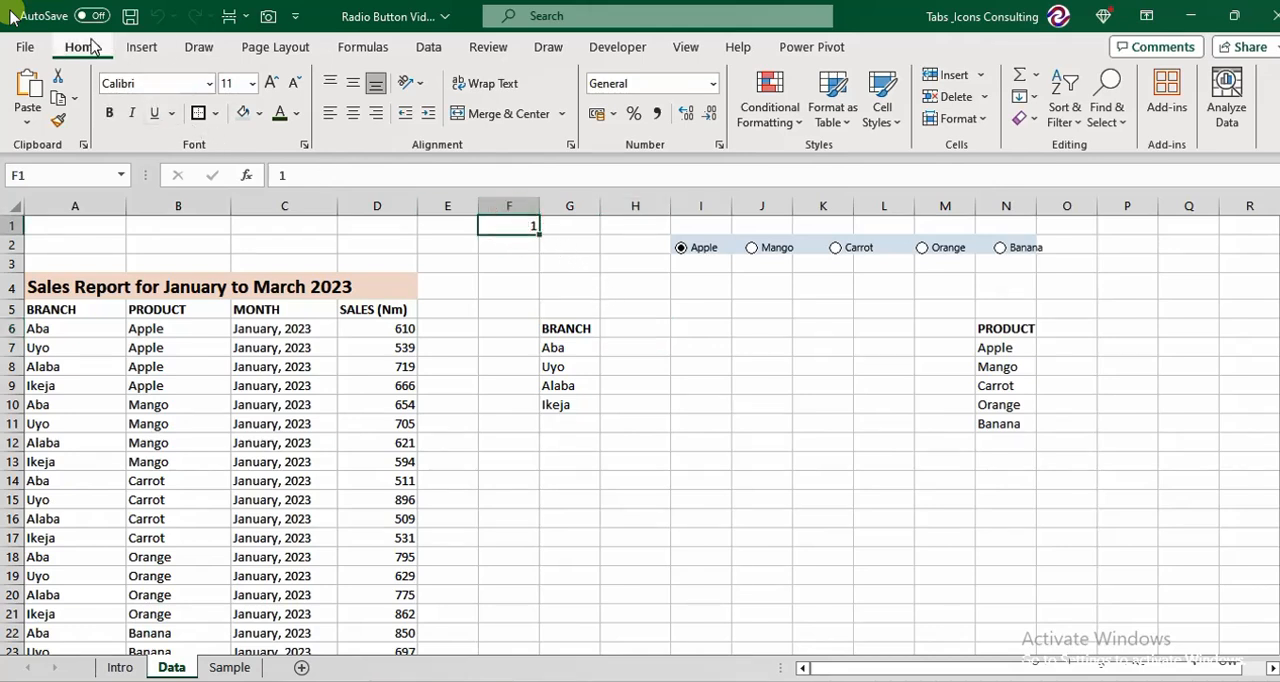
{"action": "left_click", "coordinate": [261, 113]}
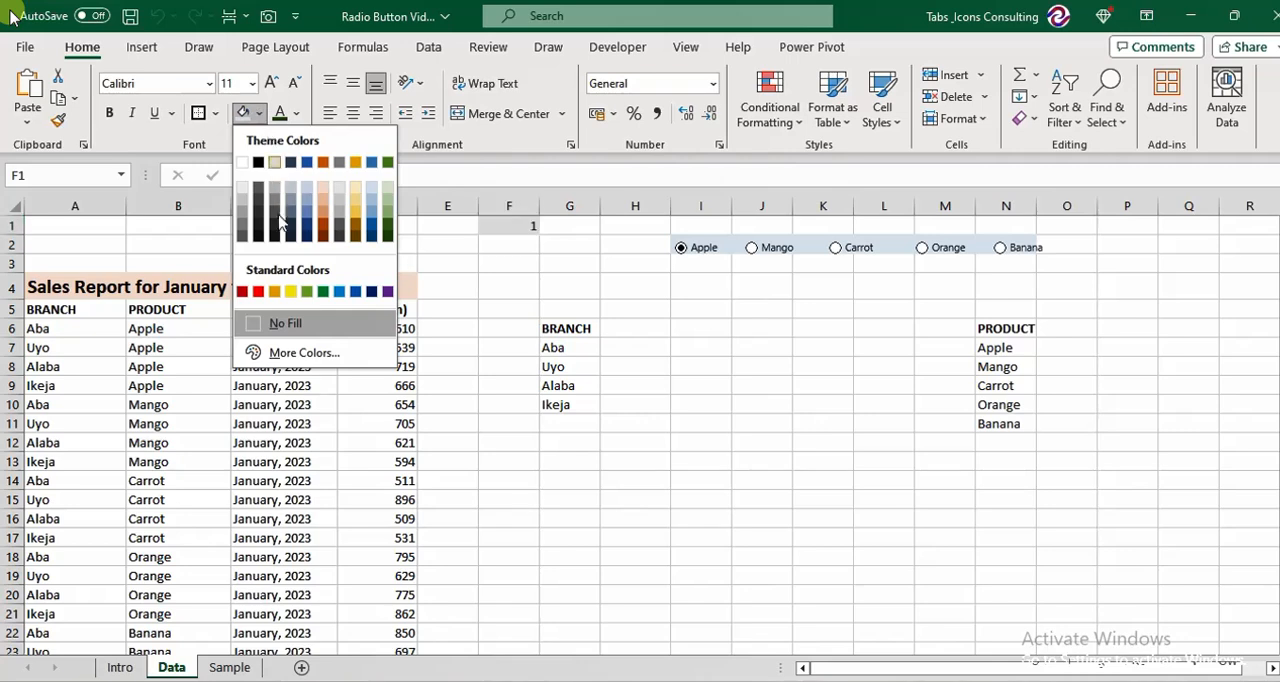
{"action": "left_click", "coordinate": [291, 290]}
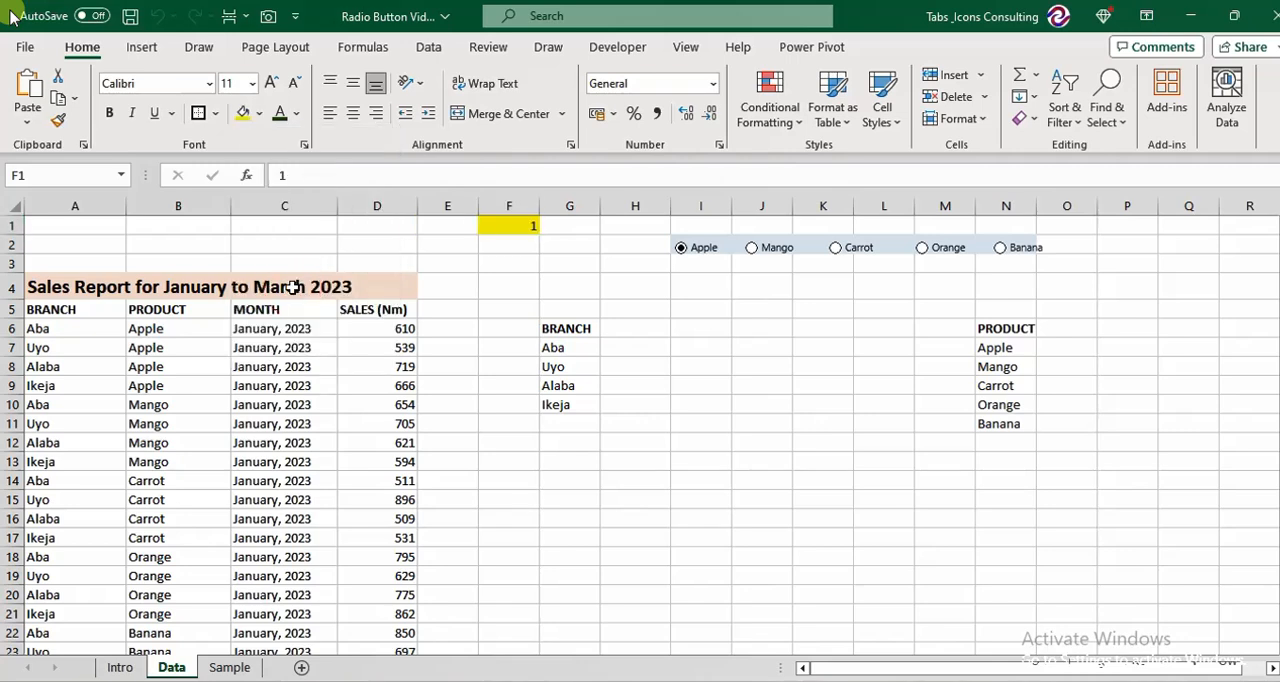
{"action": "left_click", "coordinate": [353, 113]}
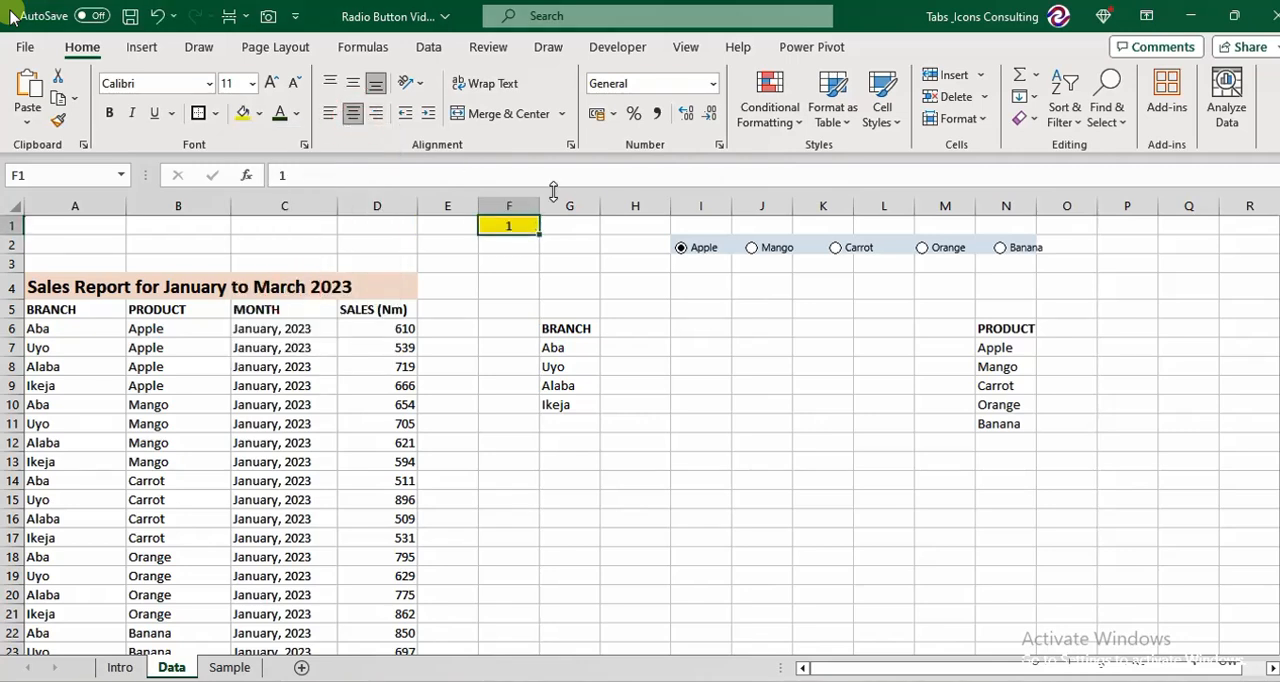
Enter =CHOOSE(F1,N7,N8,N9,N10,N11) in cell H6 as the product heading beside BRANCH.
{"action": "left_click", "coordinate": [642, 332]}
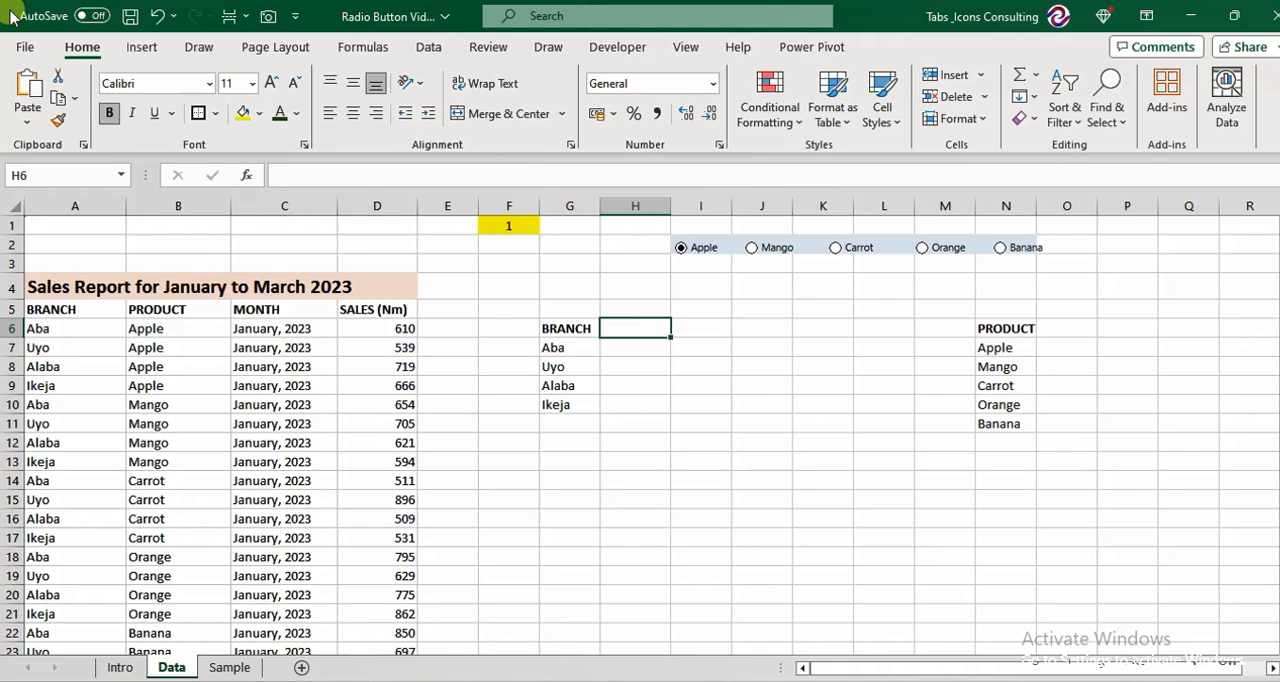
{"action": "type", "text": "=ch"}
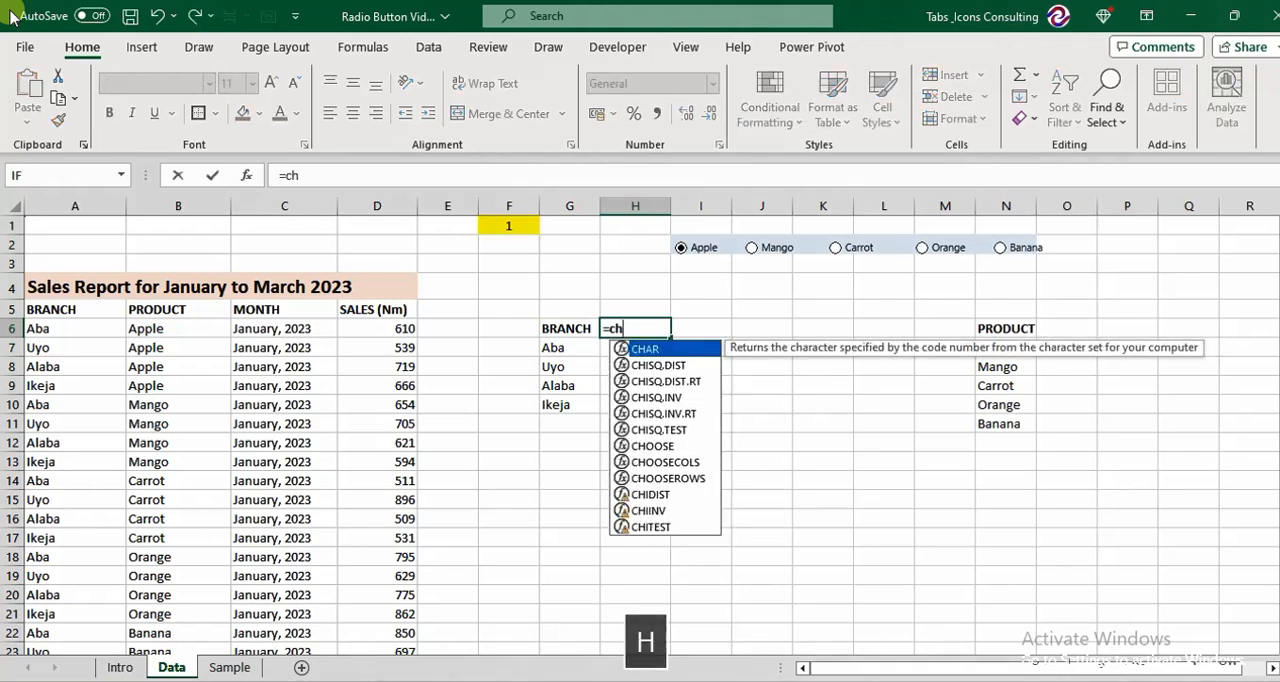
{"action": "type", "text": "oo"}
{"action": "key", "text": "Tab"}
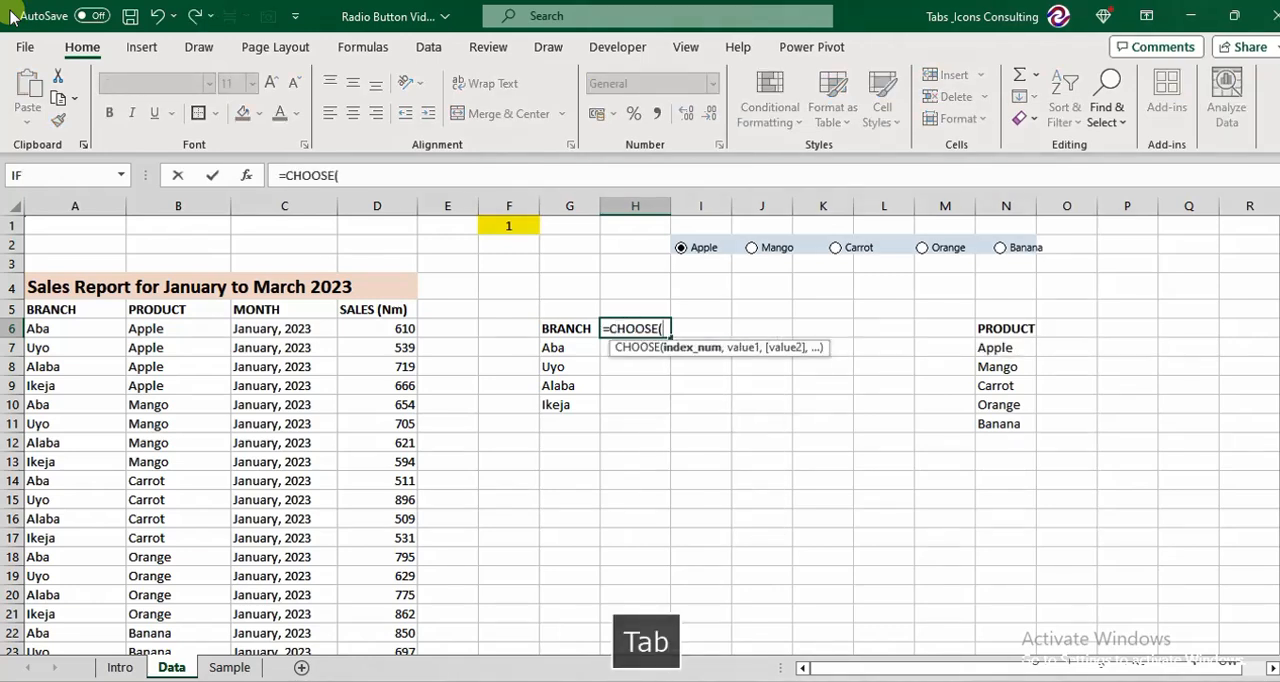
{"action": "key", "text": "Up"}
{"action": "key", "text": "Up"}
{"action": "key", "text": "Up"}
{"action": "key", "text": "Up"}
{"action": "key", "text": "Up"}
{"action": "key", "text": "Left"}
{"action": "key", "text": "Left"}
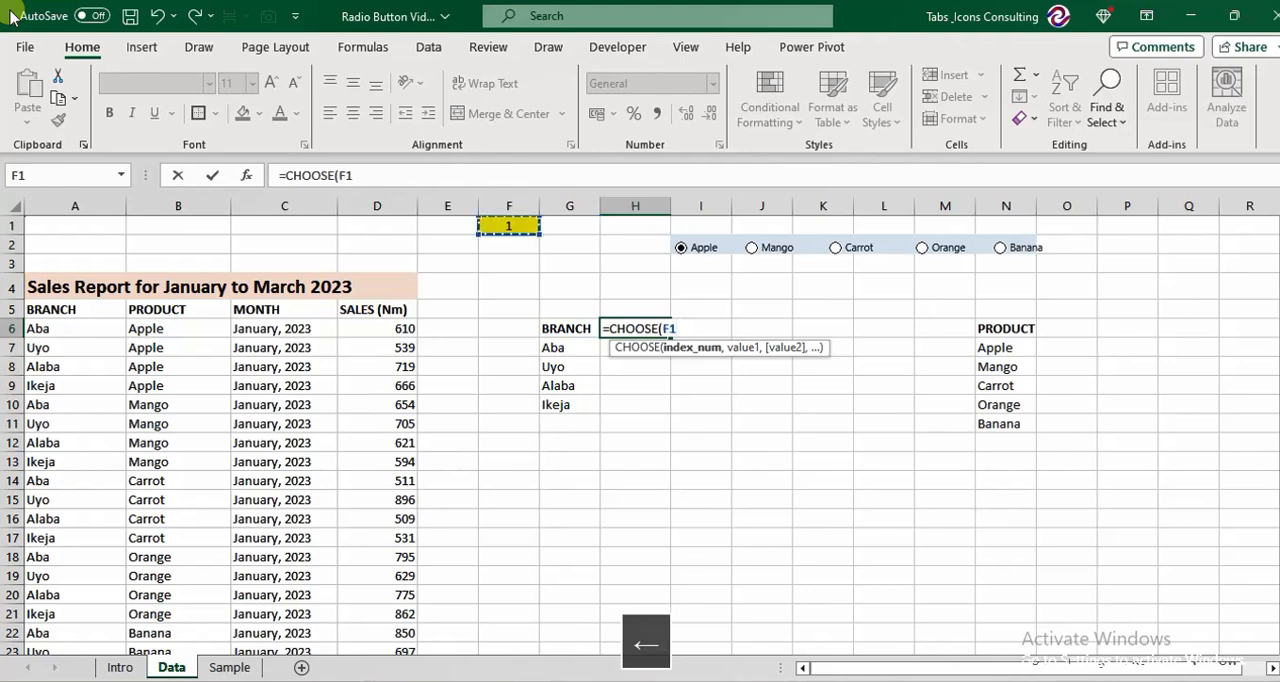
{"action": "type", "text": ","}
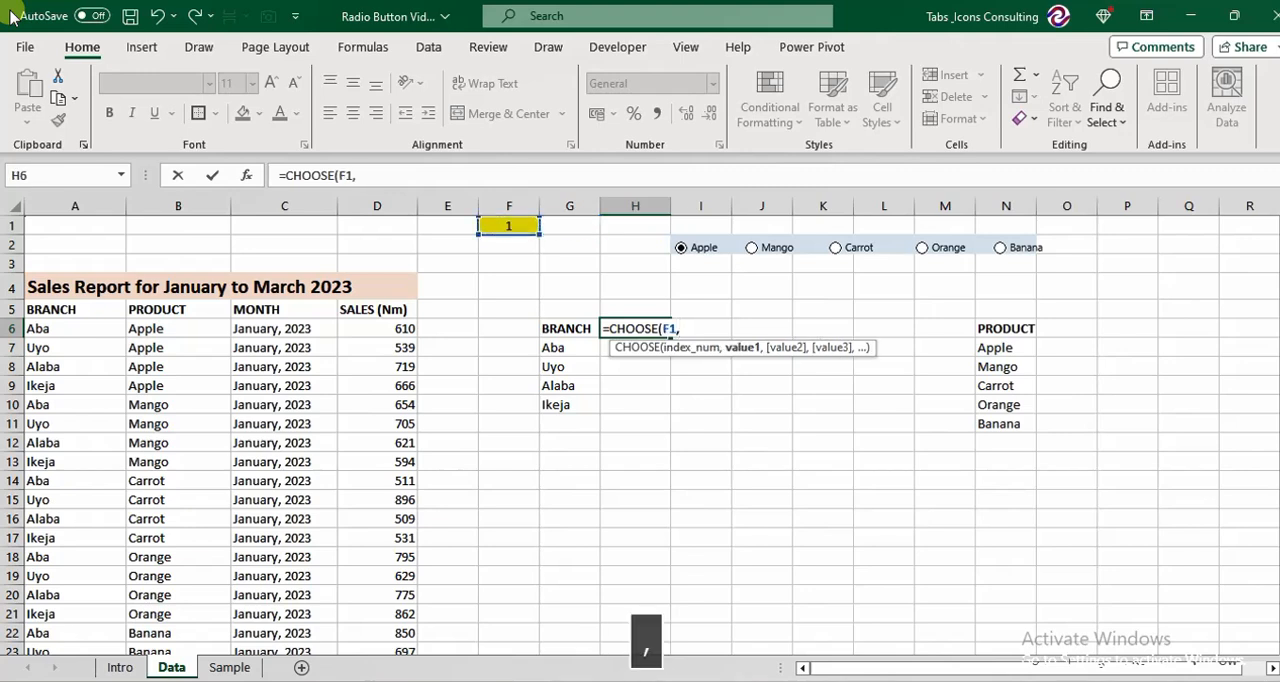
{"action": "left_click", "coordinate": [1008, 347]}
{"action": "type", "text": ","}
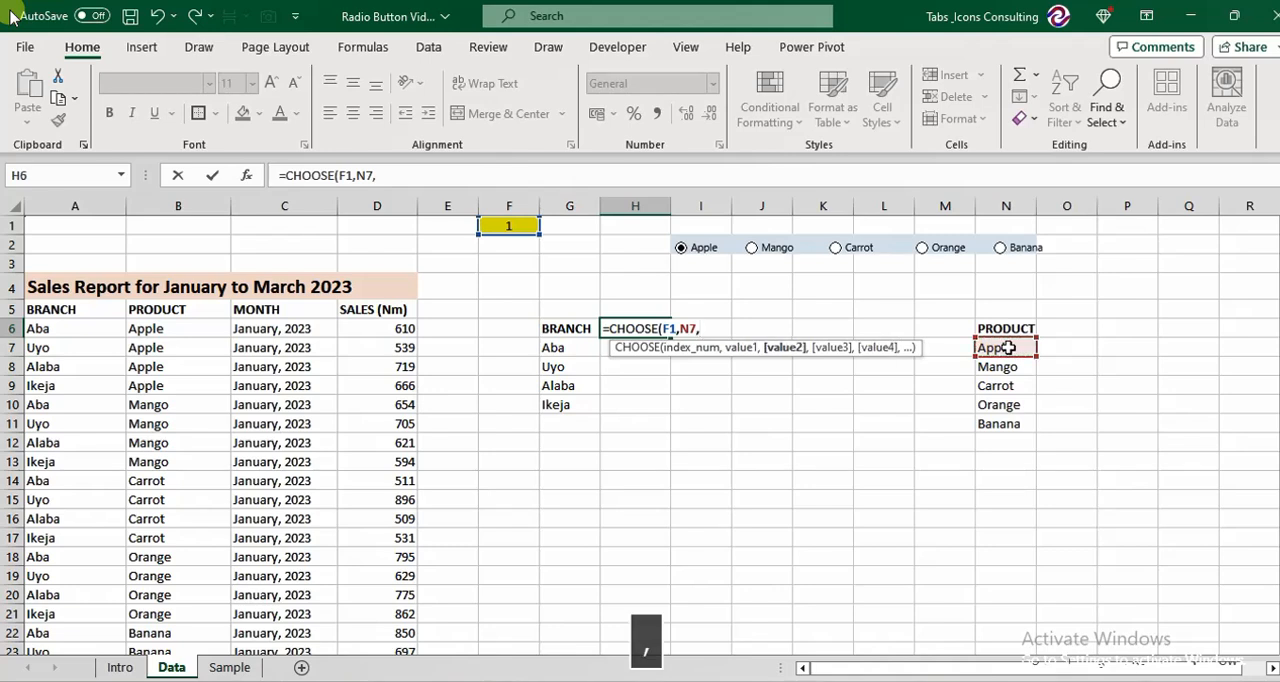
{"action": "left_click", "coordinate": [1005, 366]}
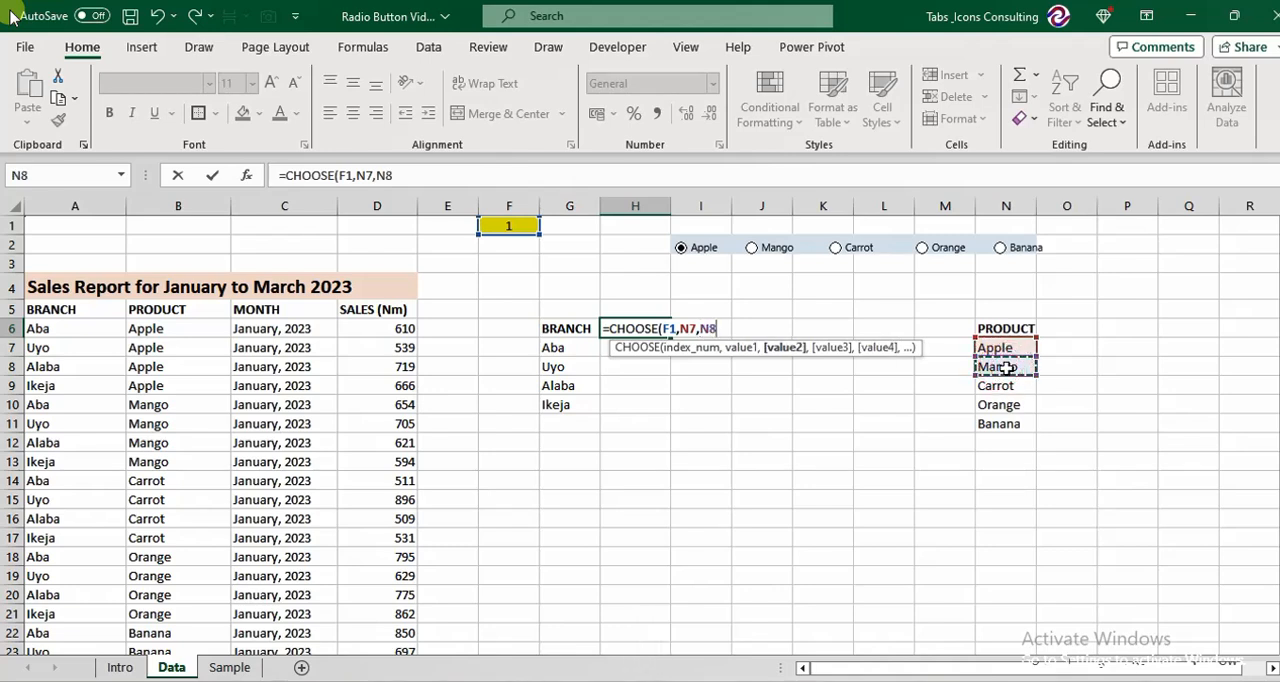
{"action": "type", "text": ","}
{"action": "left_click", "coordinate": [1004, 385]}
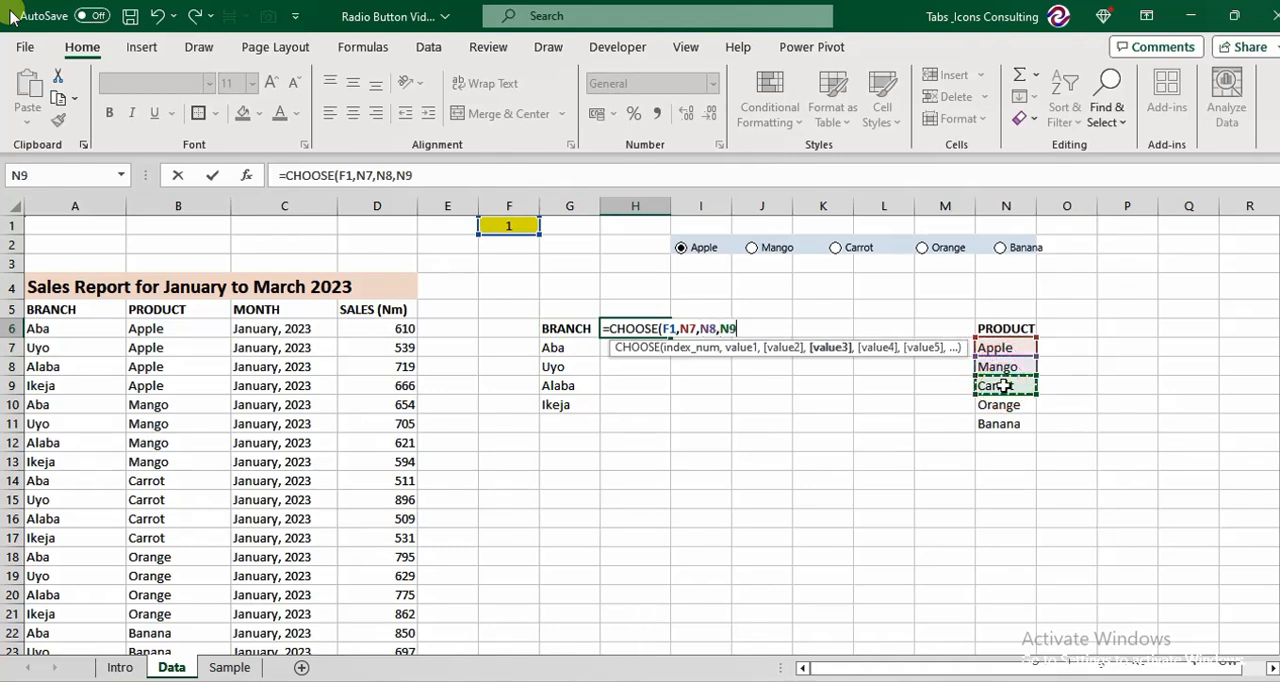
{"action": "type", "text": ","}
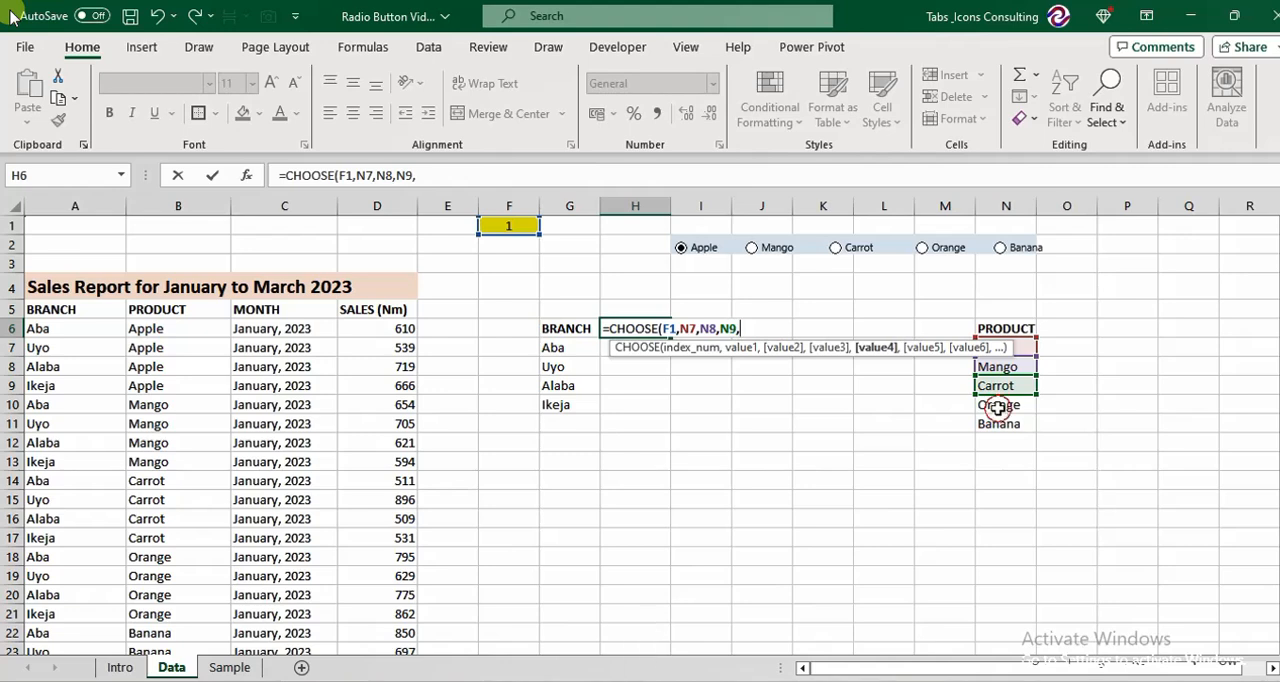
{"action": "left_click", "coordinate": [998, 405]}
{"action": "type", "text": ","}
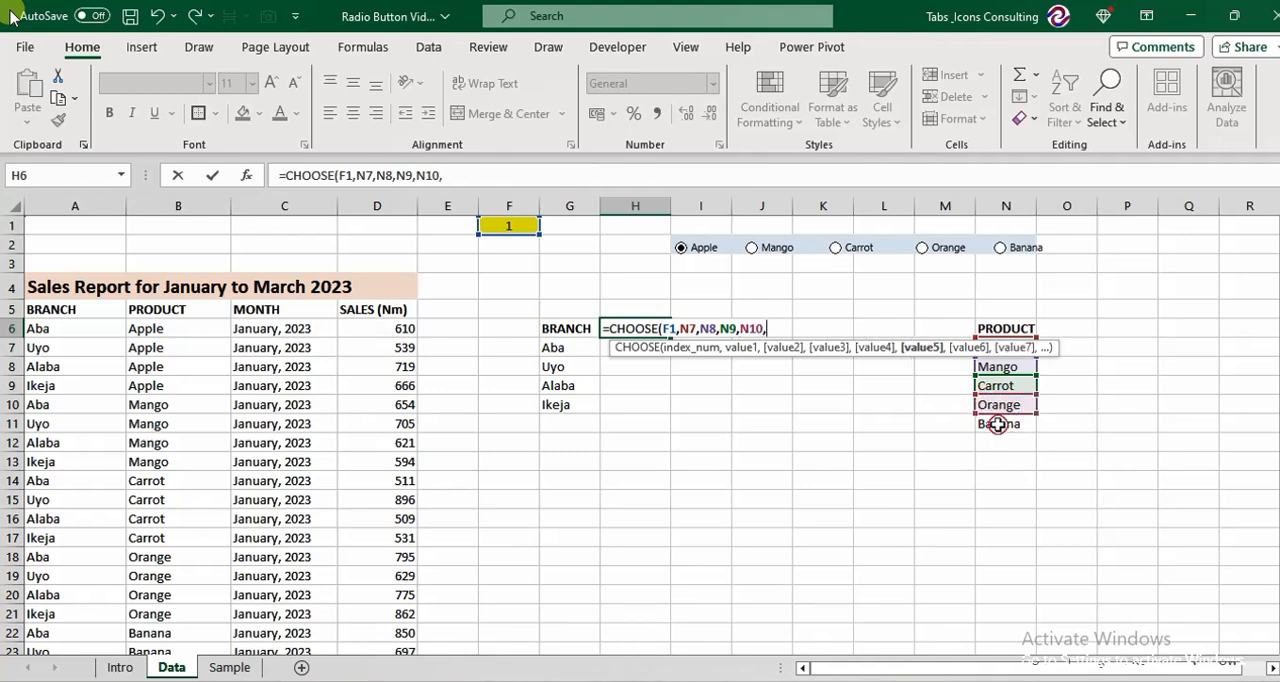
{"action": "left_click", "coordinate": [997, 424]}
{"action": "key", "text": "Return"}
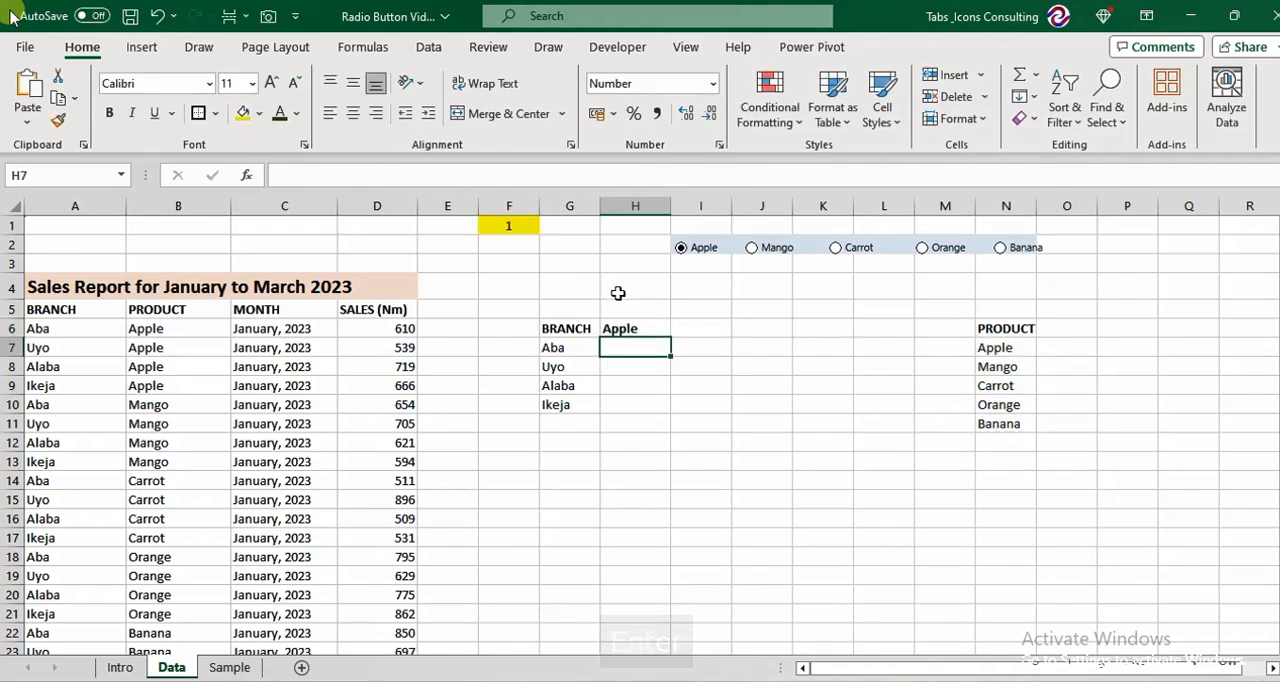
Test the product heading formula in H6 by selecting the Mango option button and the Orange one.
{"action": "left_click", "coordinate": [633, 326]}
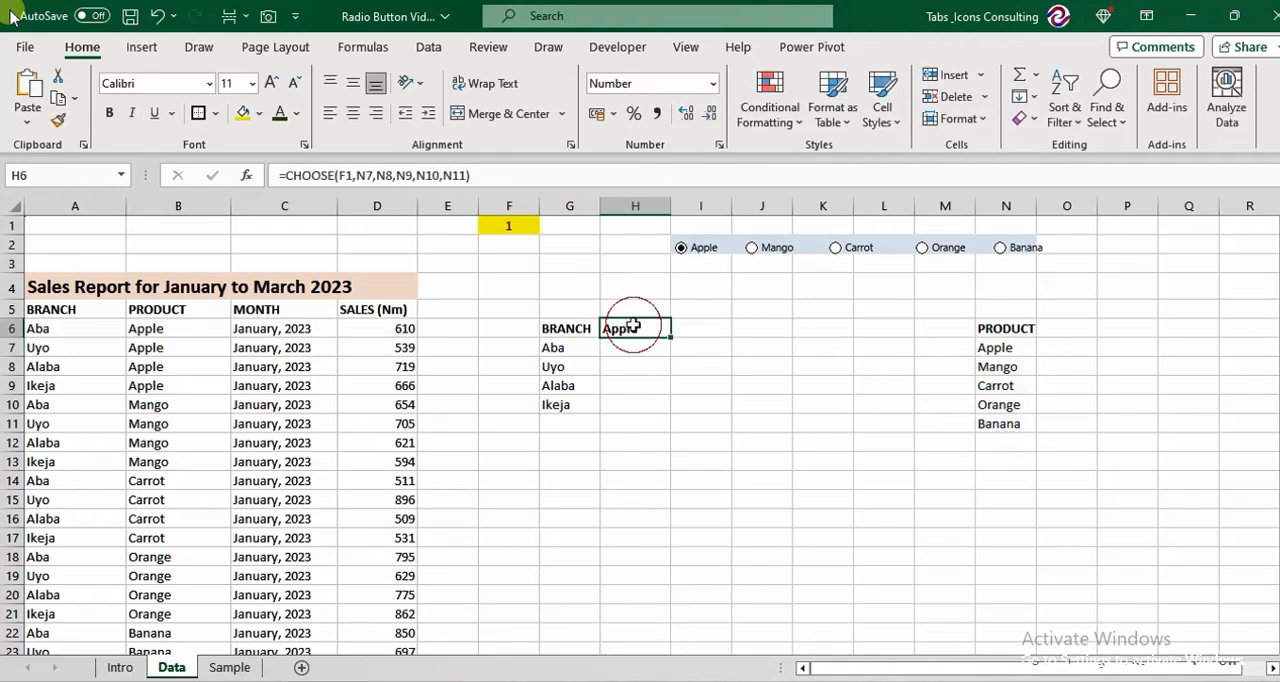
{"action": "left_click", "coordinate": [755, 254]}
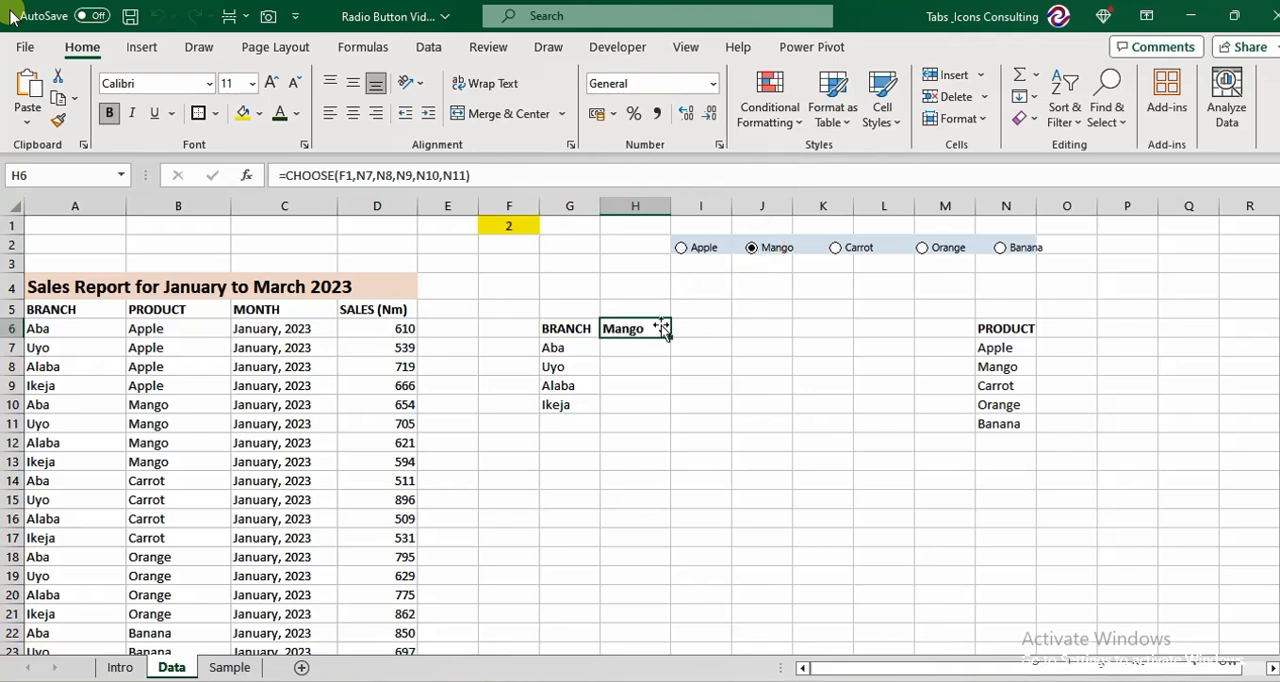
{"action": "left_click", "coordinate": [921, 249]}
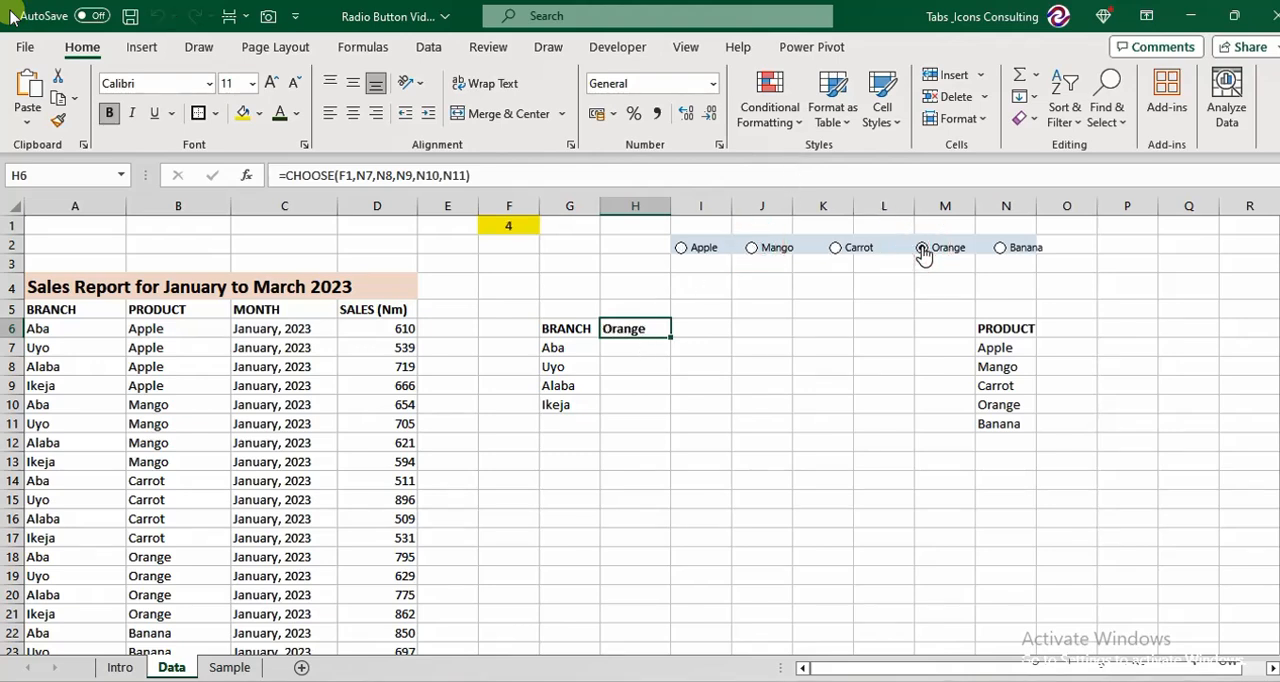
Examine the branch list's formula and the branch, product, month and sales records in the January to March report.
{"action": "left_click", "coordinate": [645, 366]}
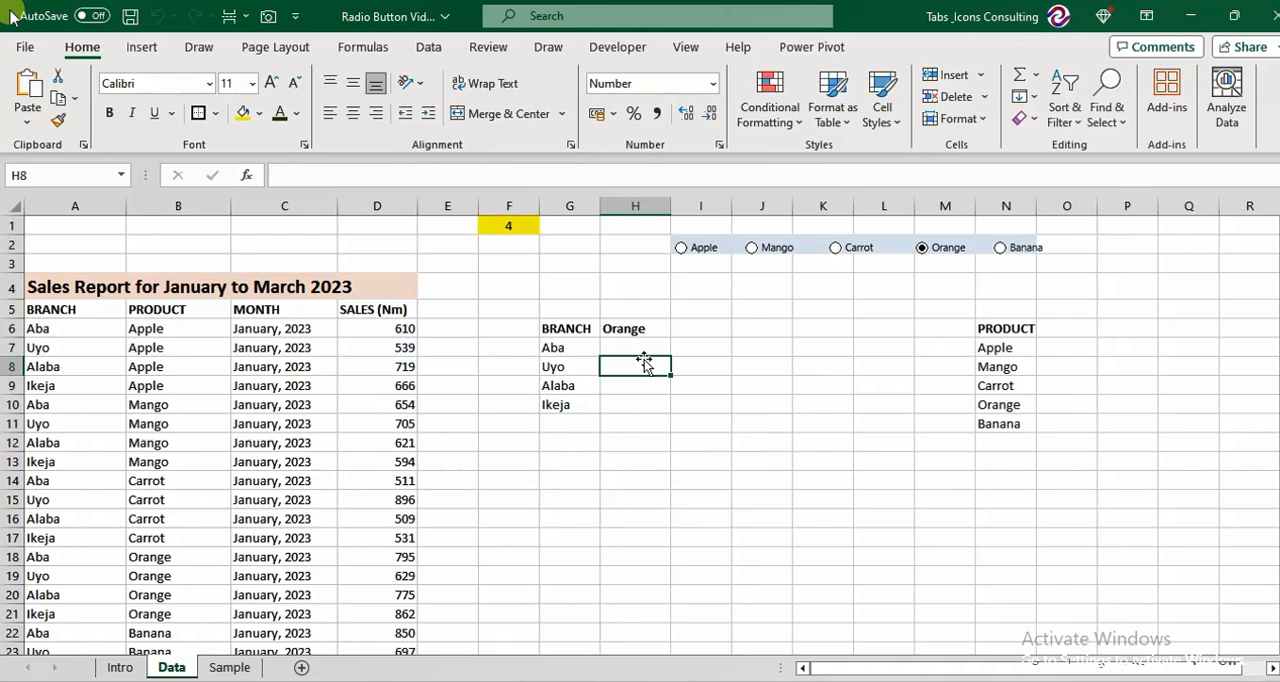
{"action": "key", "text": "Up"}
{"action": "key", "text": "Left"}
{"action": "key", "text": "Up"}
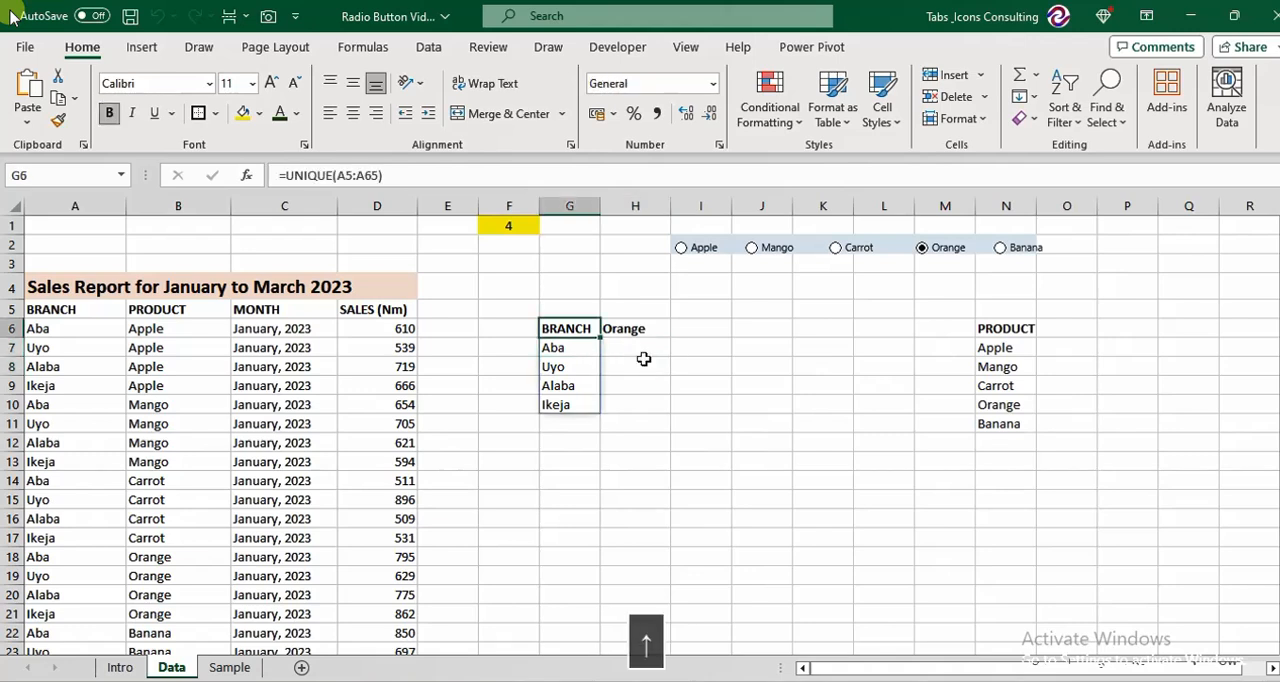
{"action": "key", "text": "Right"}
{"action": "key", "text": "Down"}
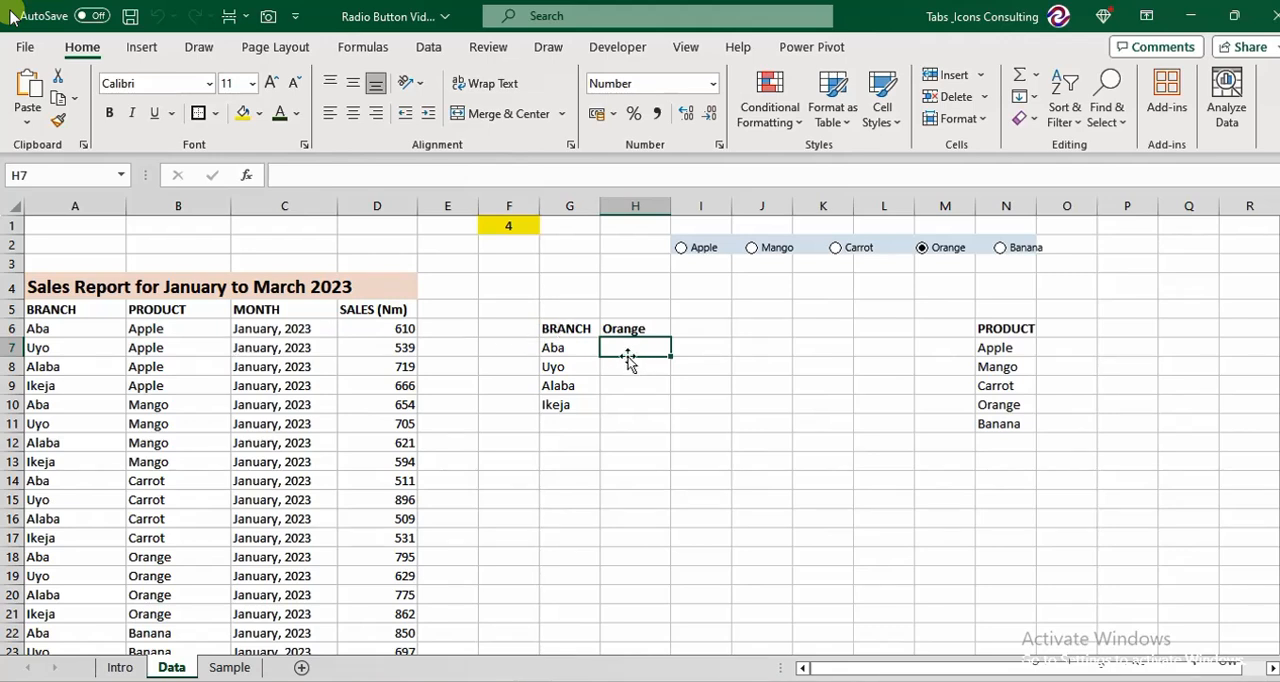
{"action": "left_click", "coordinate": [156, 329]}
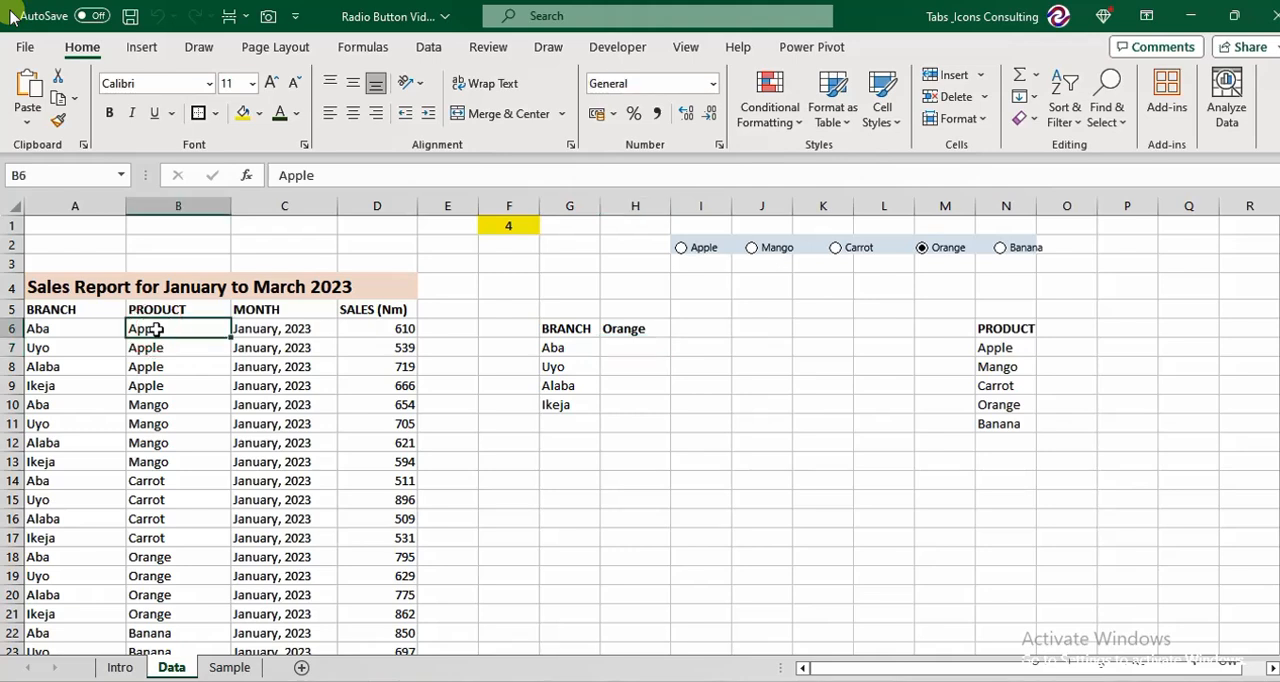
{"action": "left_click", "coordinate": [45, 313]}
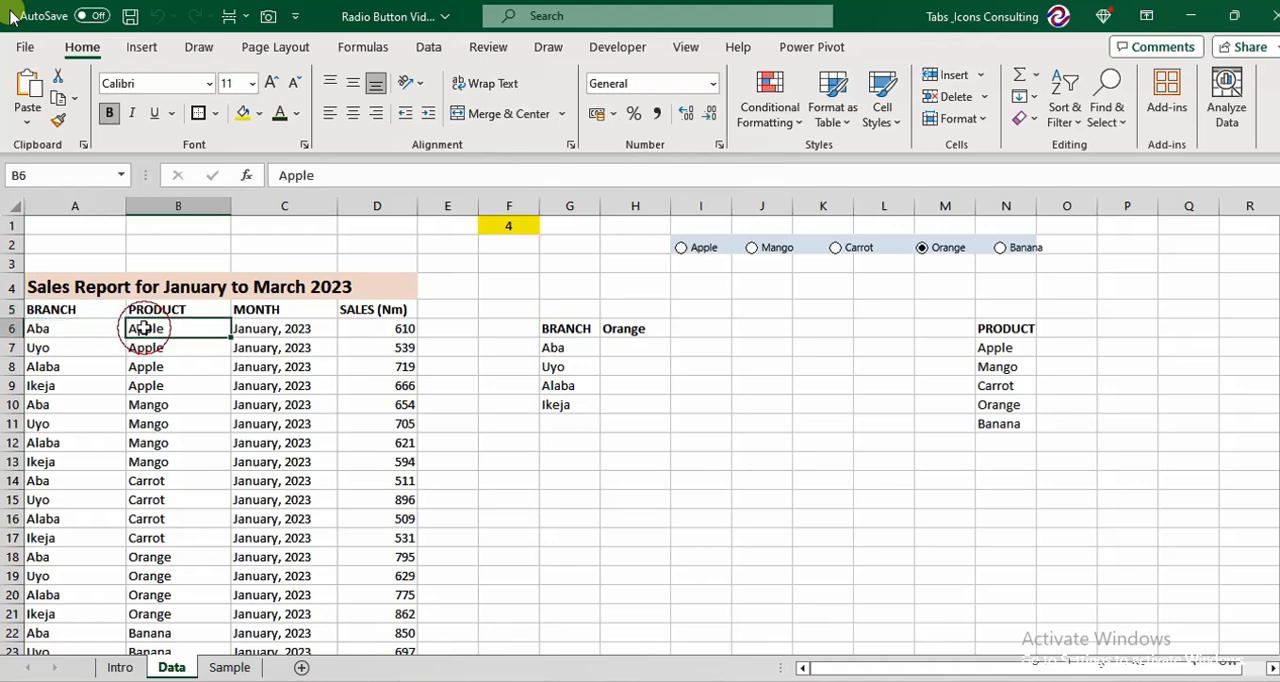
{"action": "left_click_drag", "start_coordinate": [138, 328], "coordinate": [372, 323]}
{"action": "left_click", "coordinate": [372, 323]}
{"action": "key", "text": "Down"}
{"action": "key", "text": "Down"}
{"action": "key", "text": "Down"}
{"action": "key", "text": "Down"}
{"action": "key", "text": "Down"}
{"action": "key", "text": "Down"}
{"action": "key", "text": "Down"}
{"action": "key", "text": "Down"}
{"action": "key", "text": "Down"}
{"action": "key", "text": "Down"}
{"action": "key", "text": "Down"}
{"action": "key", "text": "Down"}
{"action": "key", "text": "Down"}
{"action": "key", "text": "Down"}
{"action": "key", "text": "Down"}
{"action": "key", "text": "Down"}
{"action": "key", "text": "Down"}
{"action": "key", "text": "Down"}
{"action": "key", "text": "Down"}
{"action": "key", "text": "Down"}
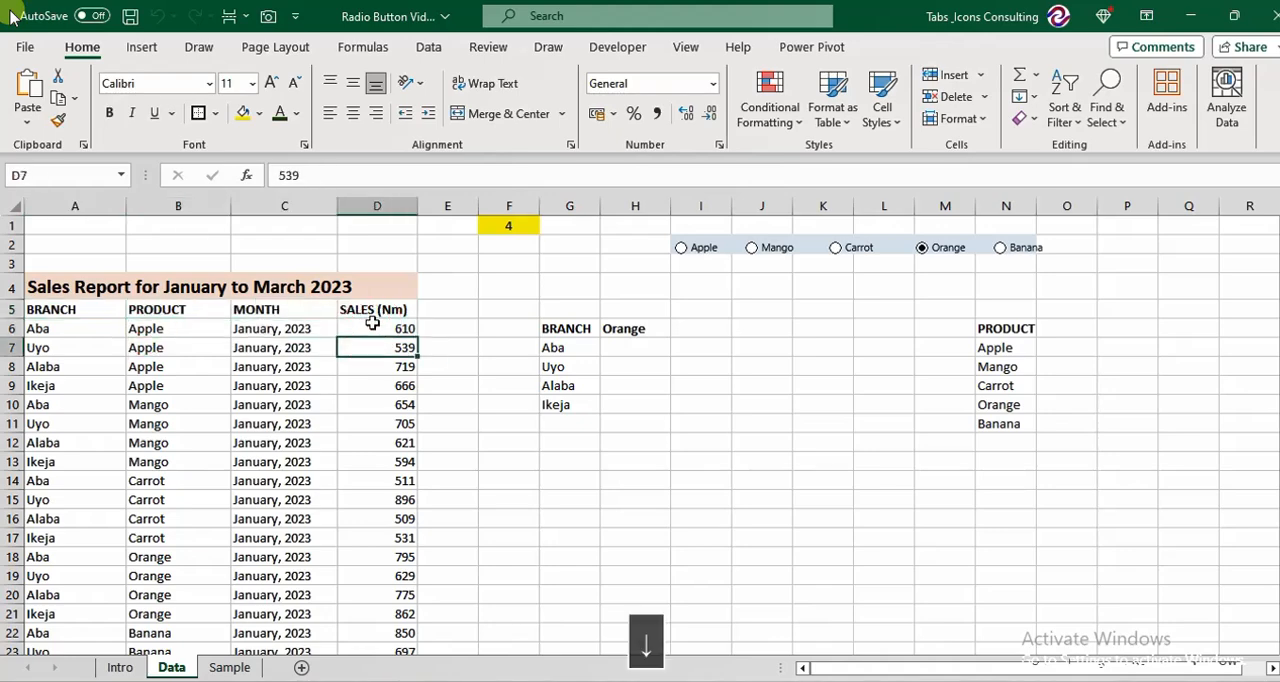
{"action": "key", "text": "Down"}
{"action": "key", "text": "Down"}
{"action": "key", "text": "Down"}
{"action": "key", "text": "Down"}
{"action": "key", "text": "Down"}
{"action": "key", "text": "Down"}
{"action": "key", "text": "Down"}
{"action": "key", "text": "Down"}
{"action": "key", "text": "Down"}
{"action": "key", "text": "Down"}
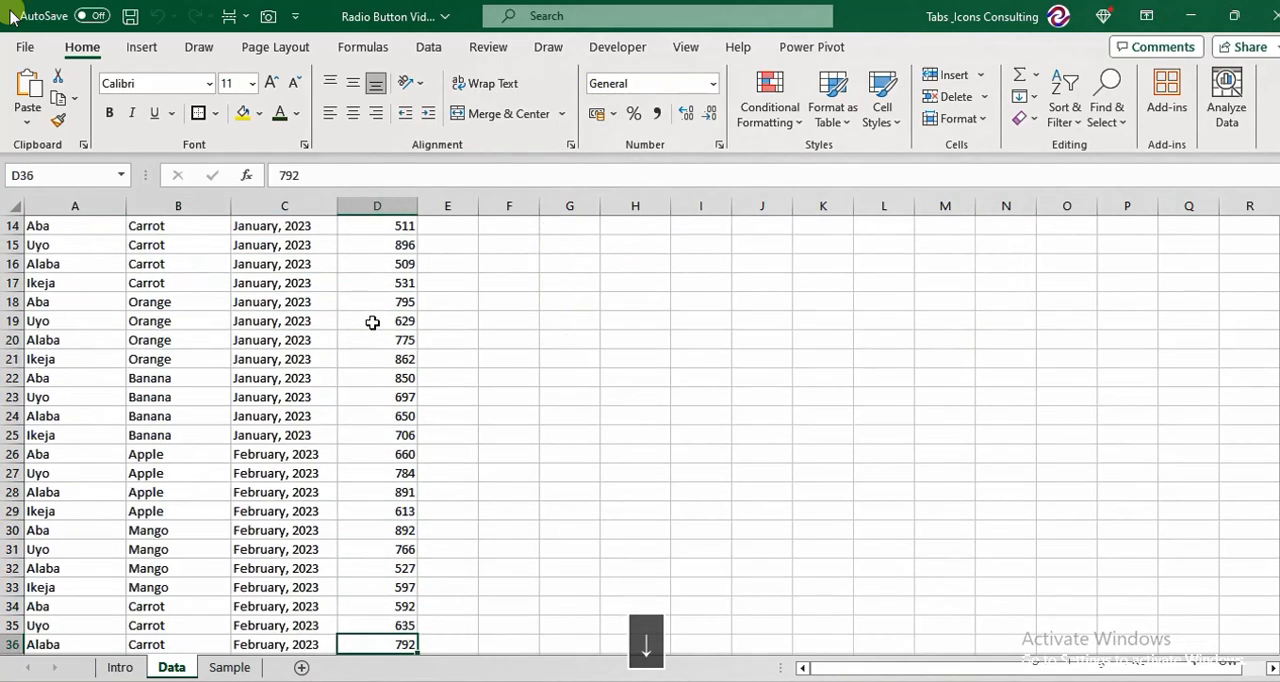
{"action": "key", "text": "Up"}
{"action": "key", "text": "Up"}
{"action": "key", "text": "Up"}
{"action": "key", "text": "Up"}
{"action": "key", "text": "Up"}
{"action": "key", "text": "Up"}
{"action": "key", "text": "Up"}
{"action": "key", "text": "Left"}
{"action": "key", "text": "Left"}
{"action": "key", "text": "Up"}
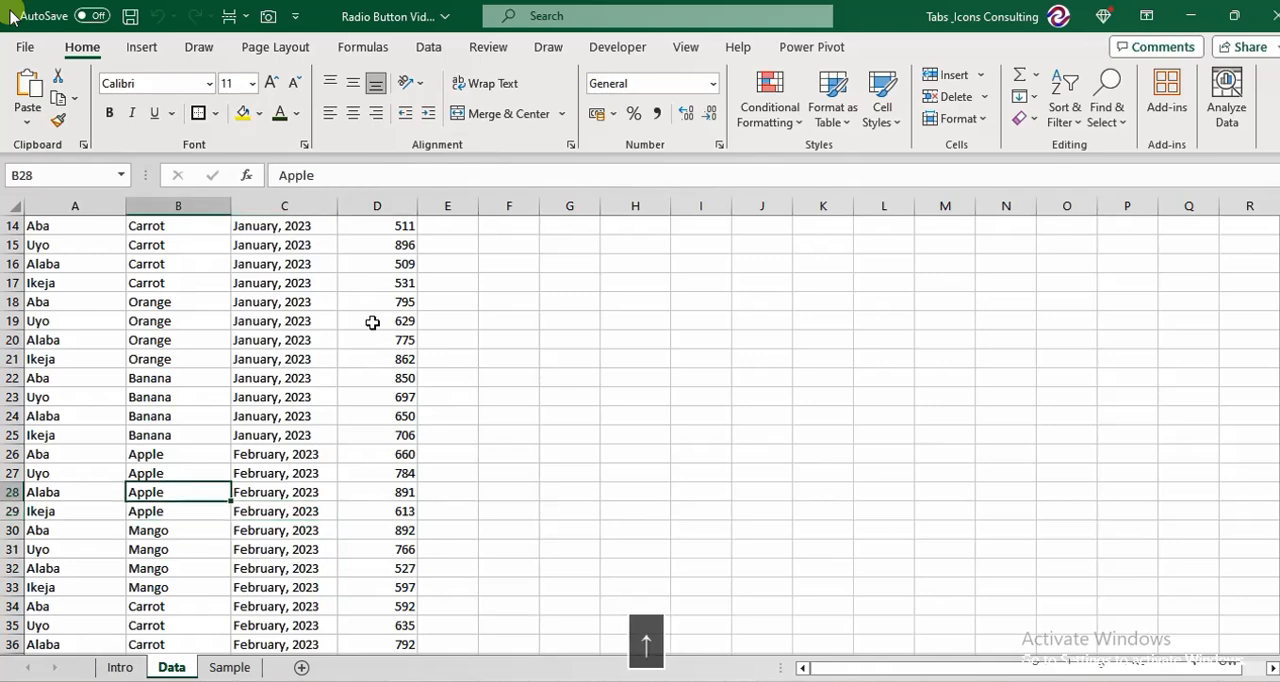
{"action": "key", "text": "Up"}
{"action": "key", "text": "Up"}
{"action": "key", "text": "Left"}
{"action": "key", "text": "Right"}
{"action": "key", "text": "Right"}
{"action": "key", "text": "Right"}
{"action": "key", "text": "Right"}
{"action": "key", "text": "Up"}
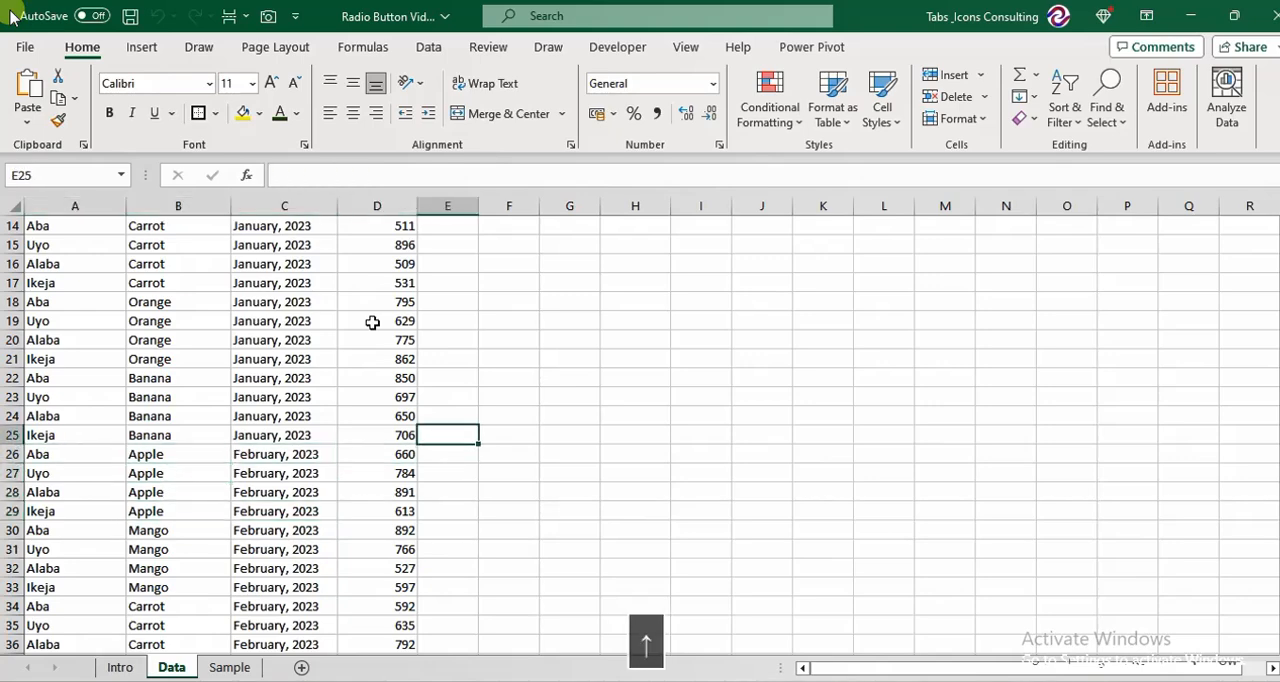
{"action": "key", "text": "Left"}
{"action": "key", "text": "Up"}
{"action": "key", "text": "Up"}
{"action": "key", "text": "Up"}
{"action": "key", "text": "Up"}
{"action": "key", "text": "Up"}
{"action": "key", "text": "Up"}
{"action": "key", "text": "Up"}
{"action": "key", "text": "Up"}
{"action": "key", "text": "Up"}
{"action": "key", "text": "Up"}
{"action": "key", "text": "Up"}
{"action": "key", "text": "Up"}
{"action": "key", "text": "Up"}
{"action": "key", "text": "Up"}
{"action": "key", "text": "Up"}
{"action": "key", "text": "Up"}
{"action": "key", "text": "Up"}
{"action": "key", "text": "Up"}
{"action": "key", "text": "Up"}
{"action": "key", "text": "Up"}
{"action": "key", "text": "Up"}
{"action": "key", "text": "Up"}
{"action": "key", "text": "Up"}
{"action": "key", "text": "Up"}
{"action": "key", "text": "Down"}
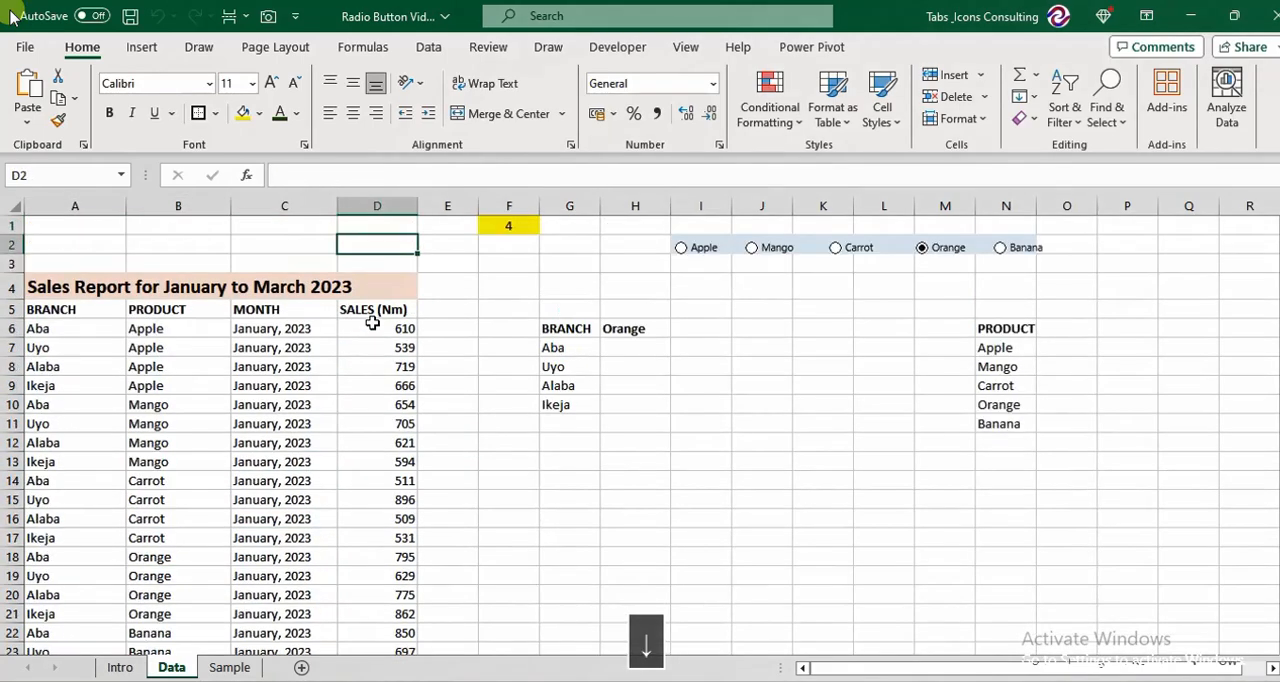
Start a SUMIFS formula in H7, beside Aba, with the absolute sales range $D$6:$D$65 as the sum range.
{"action": "key", "text": "Down"}
{"action": "key", "text": "Down"}
{"action": "key", "text": "Down"}
{"action": "key", "text": "Down"}
{"action": "key", "text": "Right"}
{"action": "key", "text": "Right"}
{"action": "key", "text": "Right"}
{"action": "key", "text": "Right"}
{"action": "key", "text": "Down"}
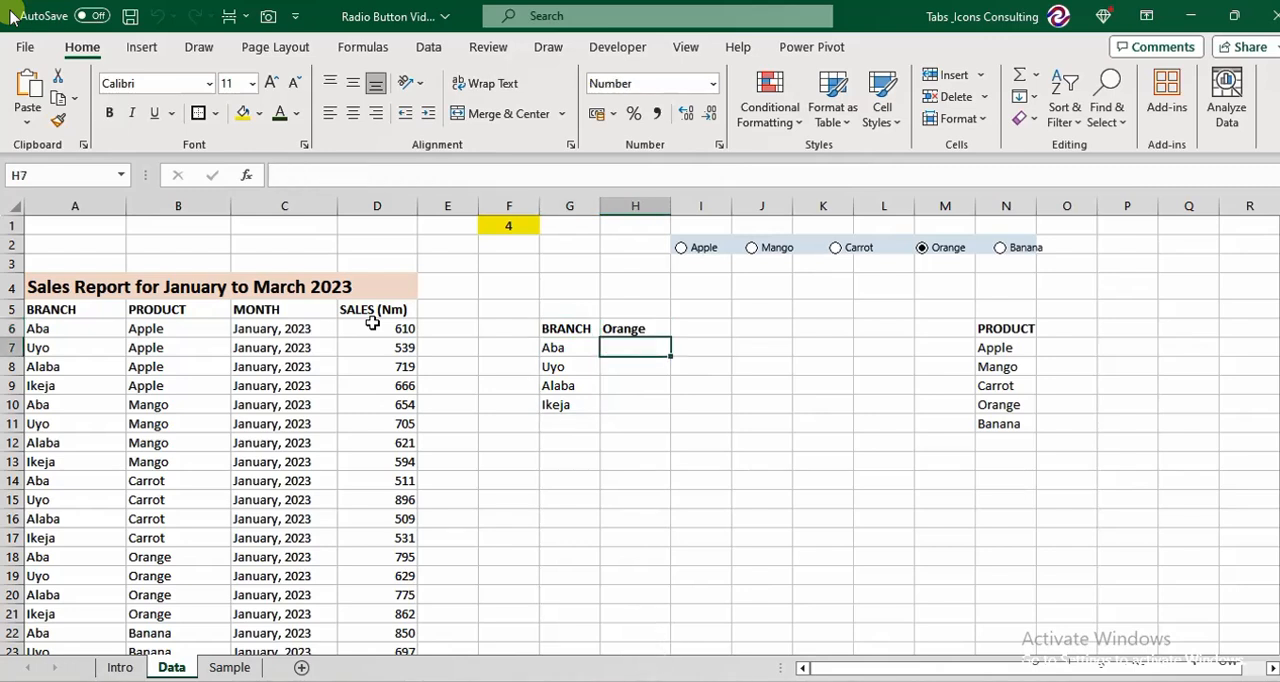
{"action": "type", "text": "=sumi"}
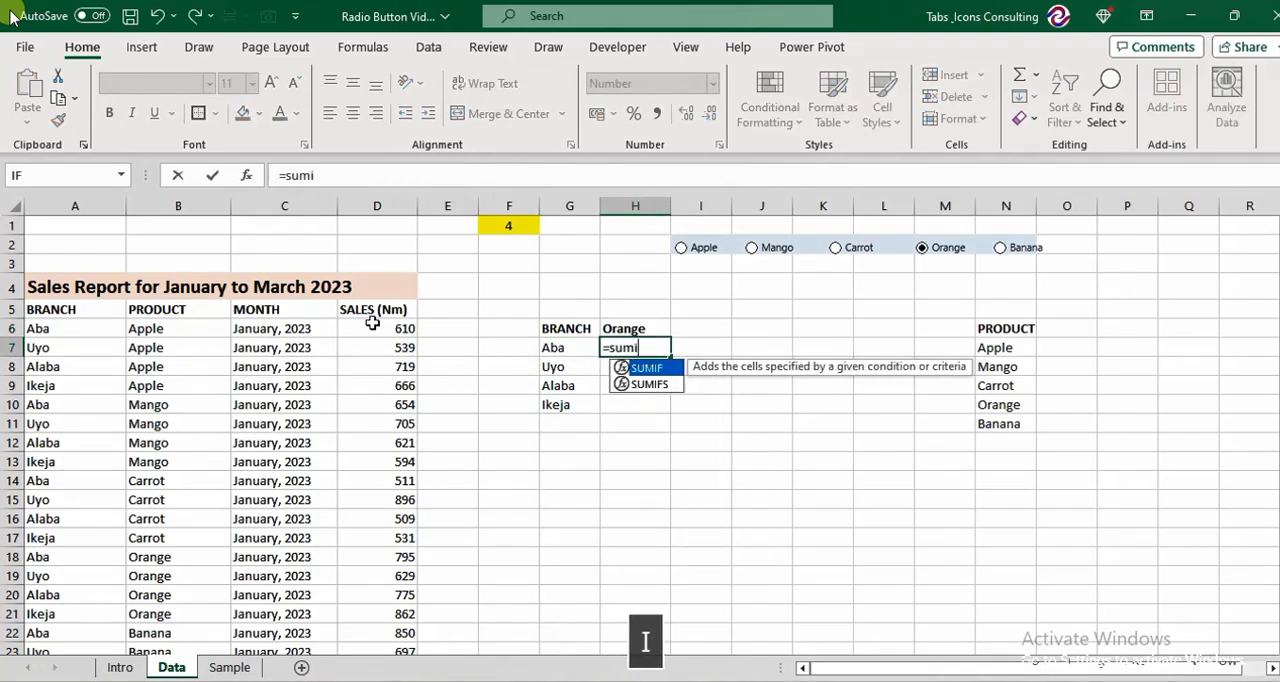
{"action": "type", "text": "fs"}
{"action": "key", "text": "Tab"}
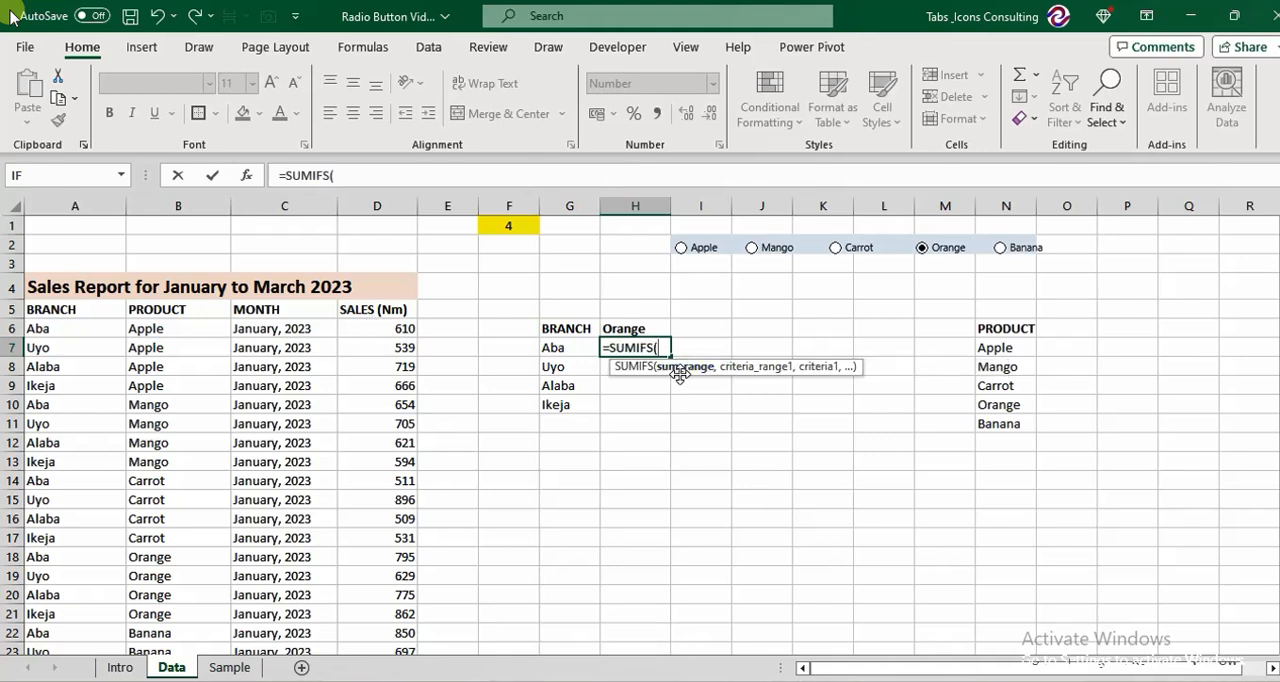
{"action": "left_click", "coordinate": [388, 328]}
{"action": "key", "text": "ctrl+shift+Down"}
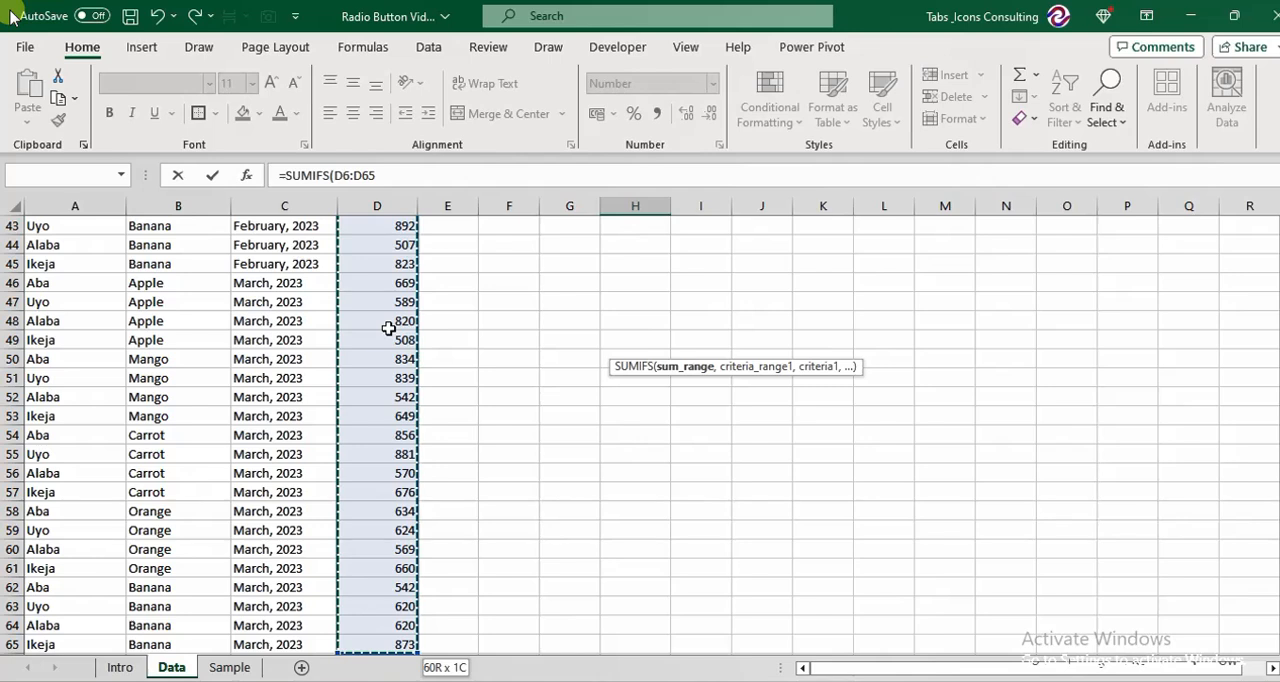
{"action": "key", "text": "F4"}
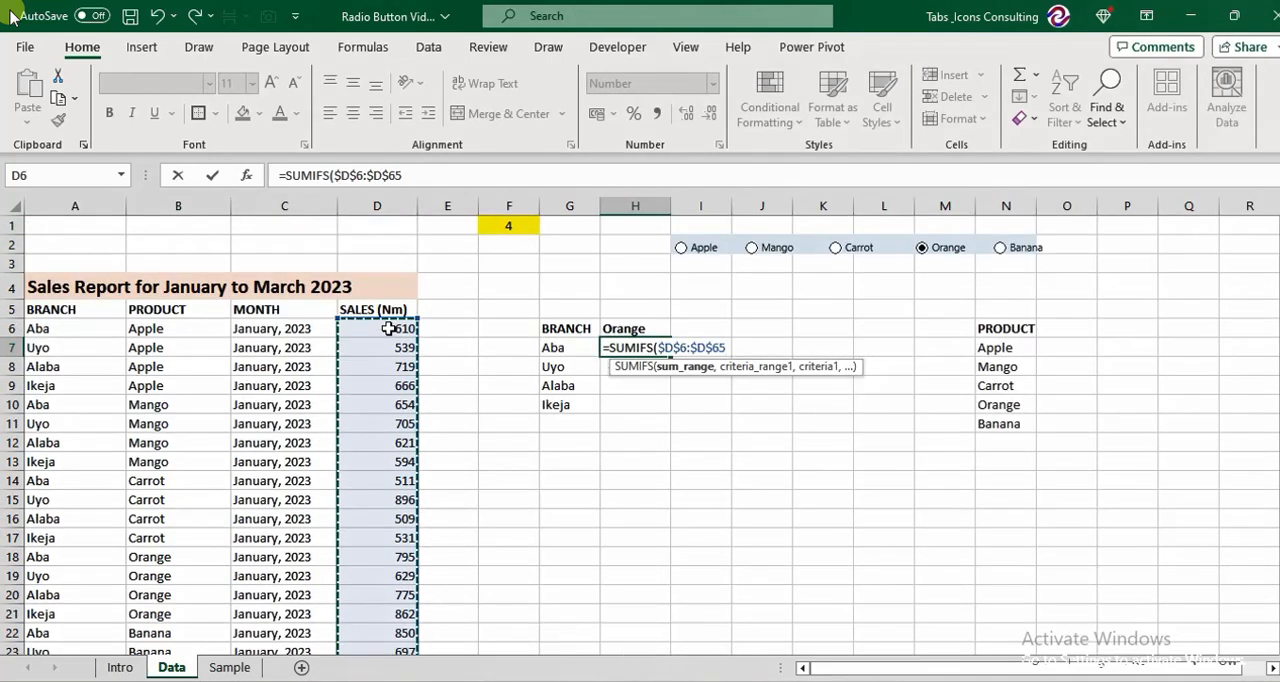
{"action": "type", "text": ","}
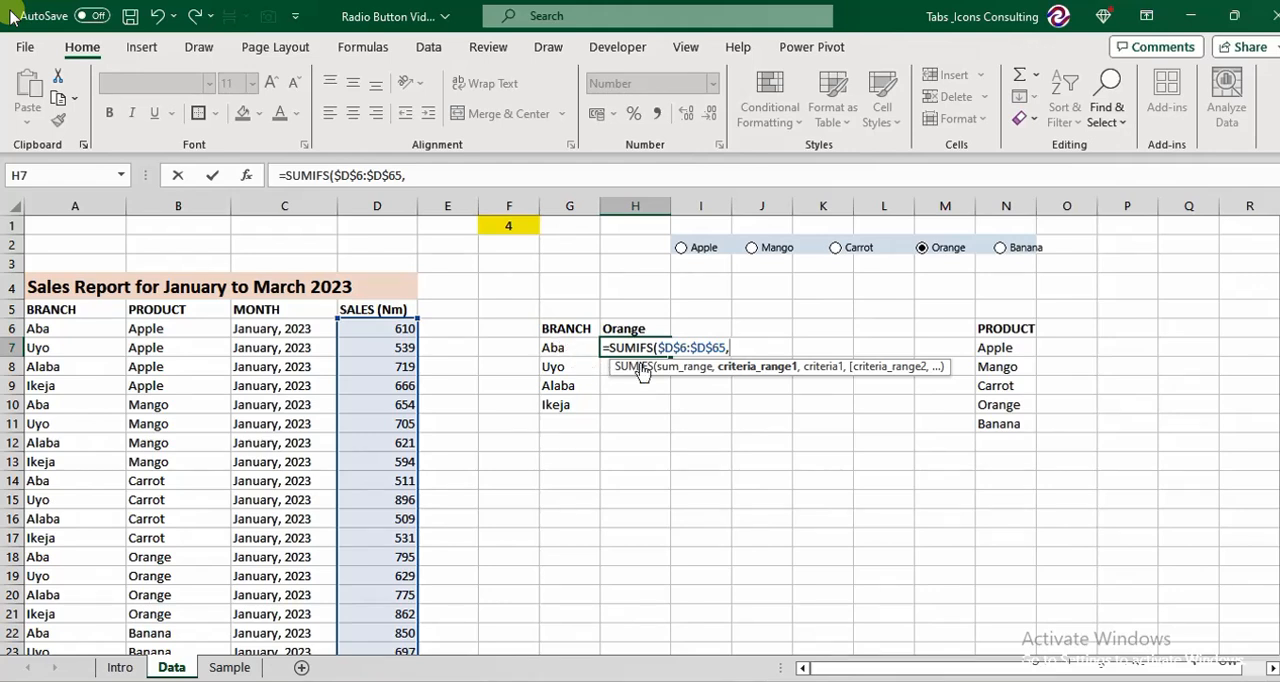
Add the branch condition to the H7 formula, with $A$6:$A$65 as criteria range and G7 as criterion.
{"action": "left_click", "coordinate": [48, 326]}
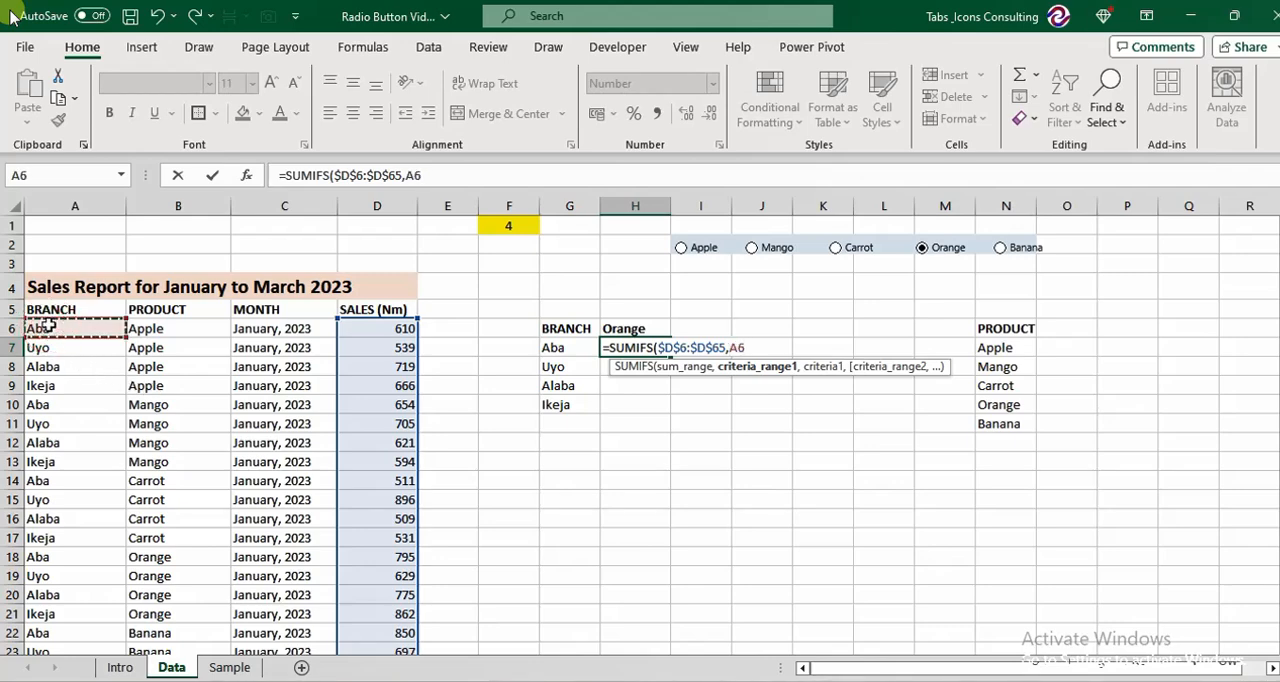
{"action": "key", "text": "ctrl+shift+Down"}
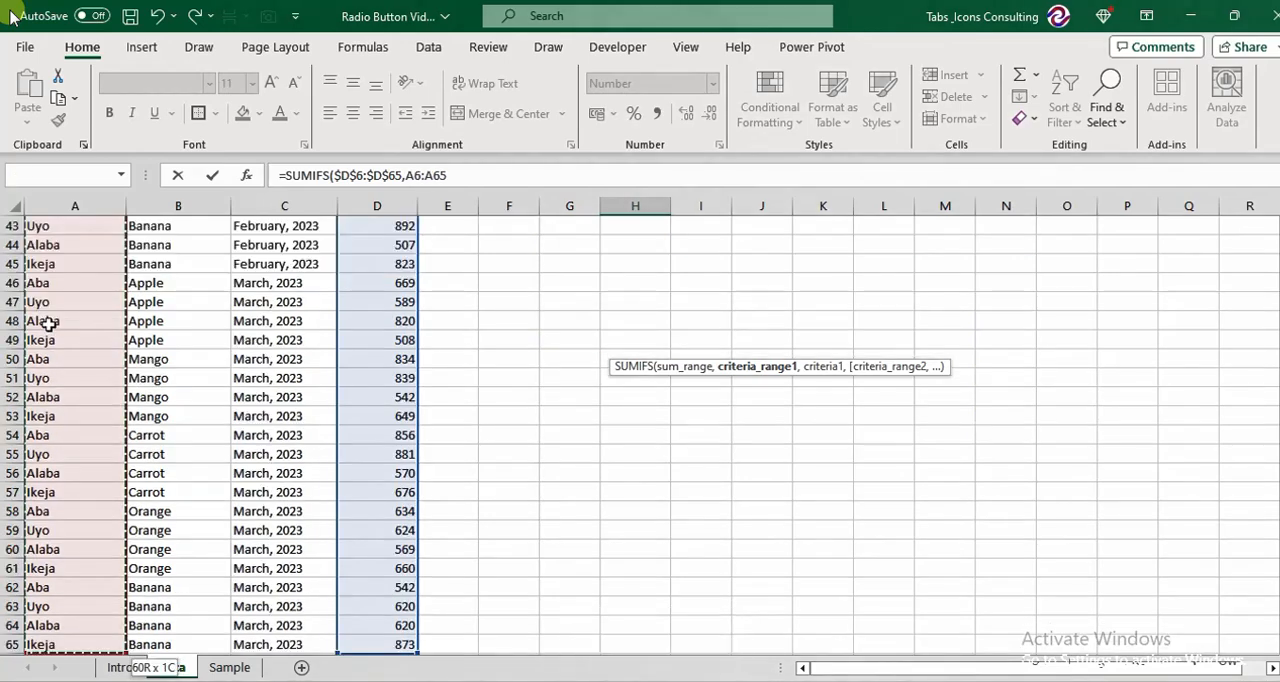
{"action": "key", "text": "F4"}
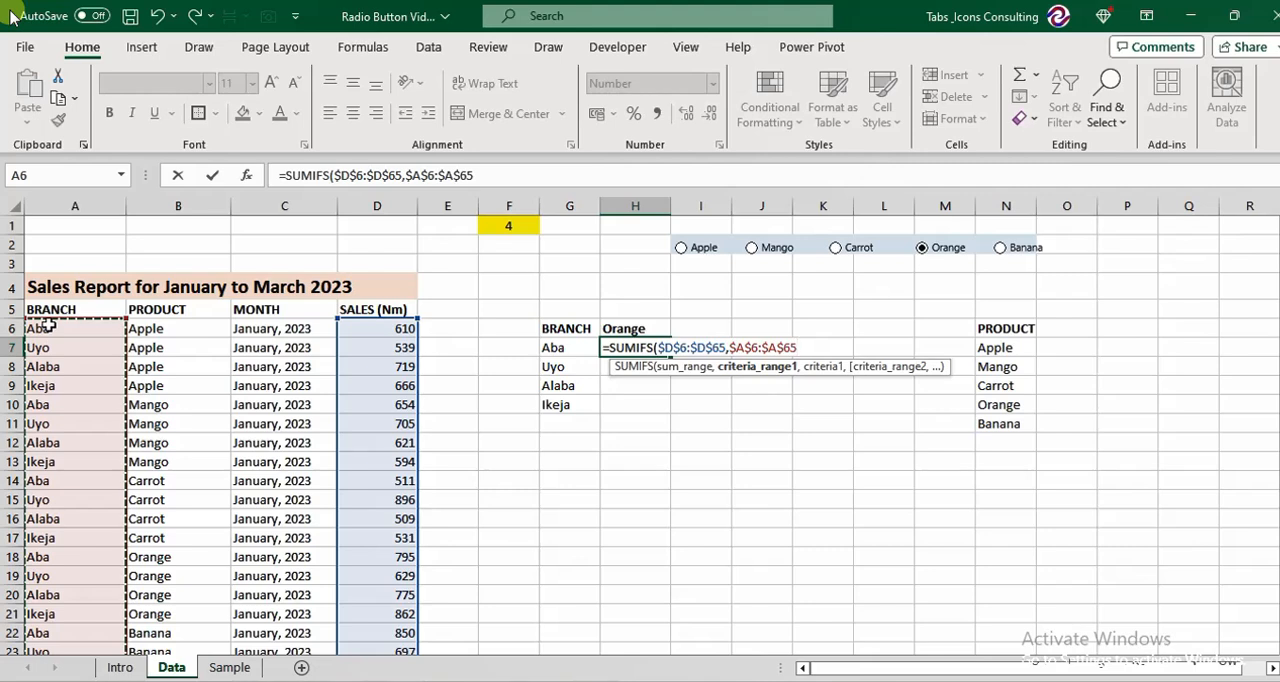
{"action": "type", "text": ","}
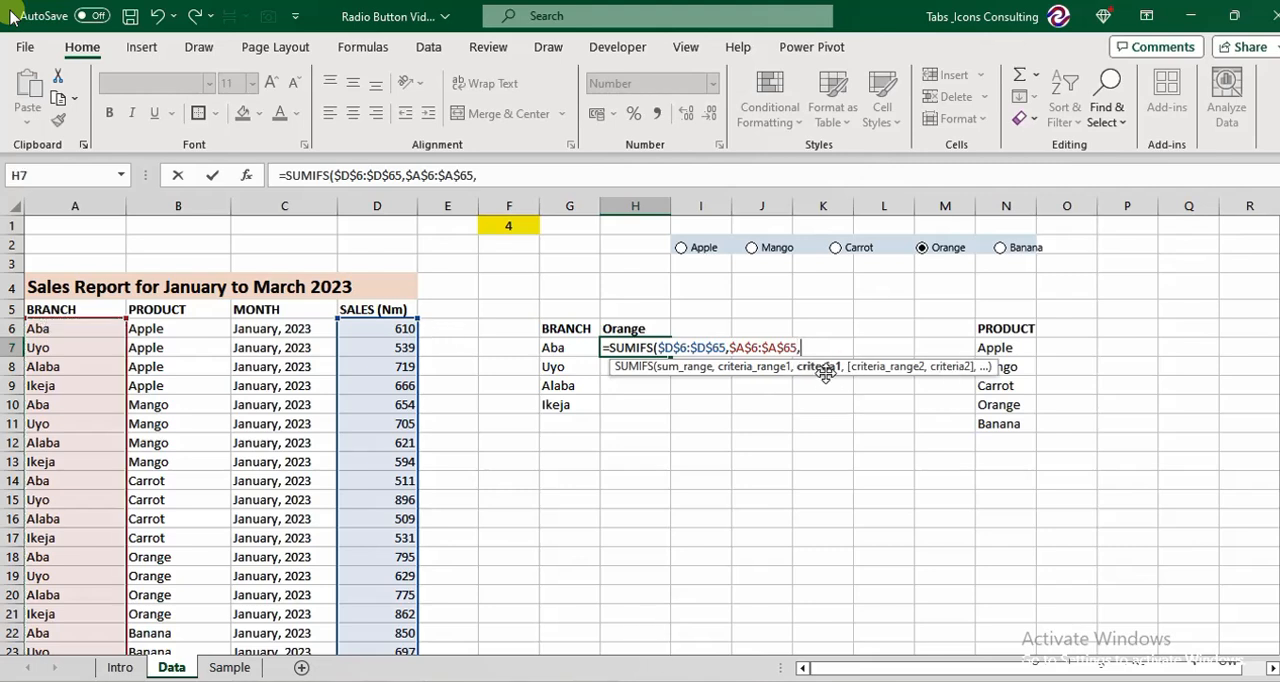
{"action": "left_click", "coordinate": [560, 347]}
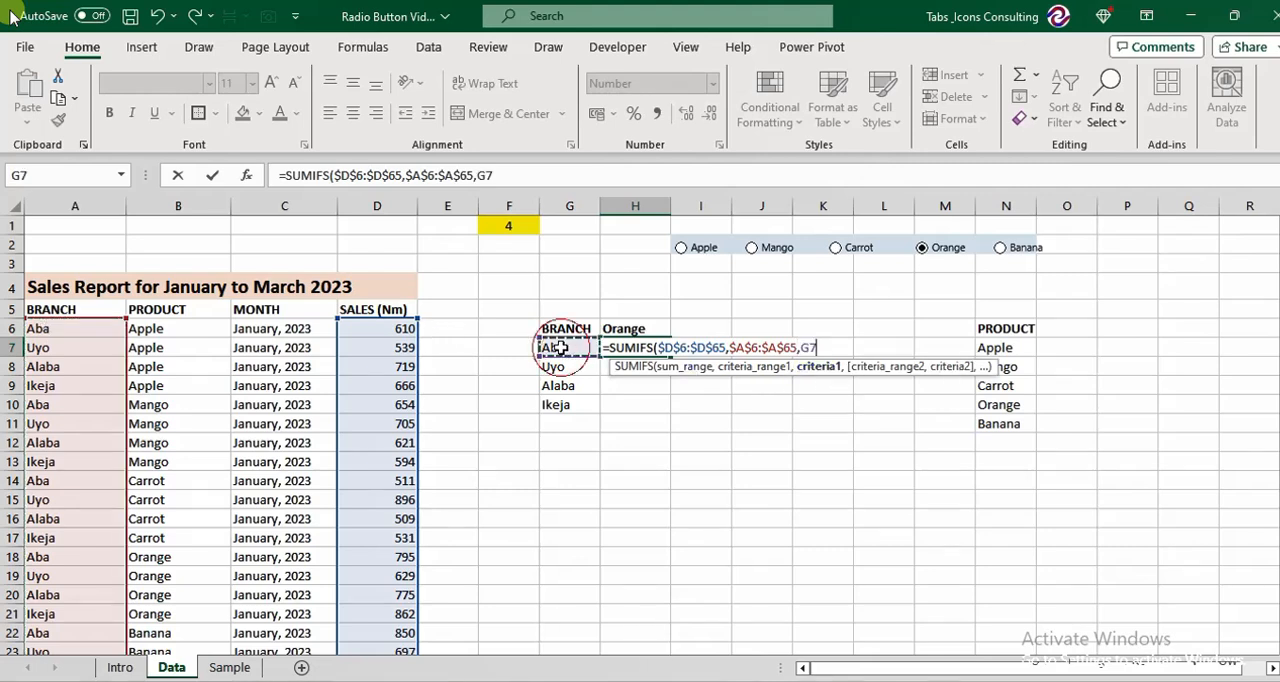
{"action": "type", "text": ","}
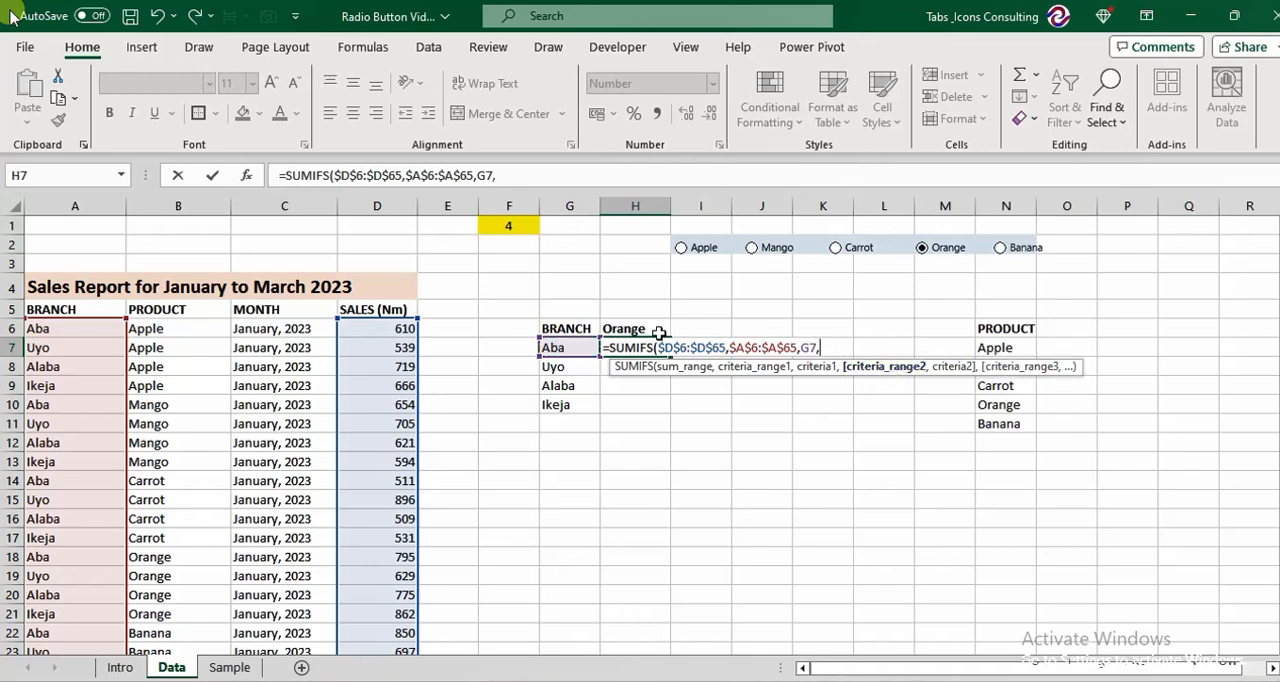
Add the product condition $B$6:$B$65 with criterion $H$6 and complete the SUMIFS formula in H7.
{"action": "left_click", "coordinate": [172, 328]}
{"action": "key", "text": "ctrl+shift+Down"}
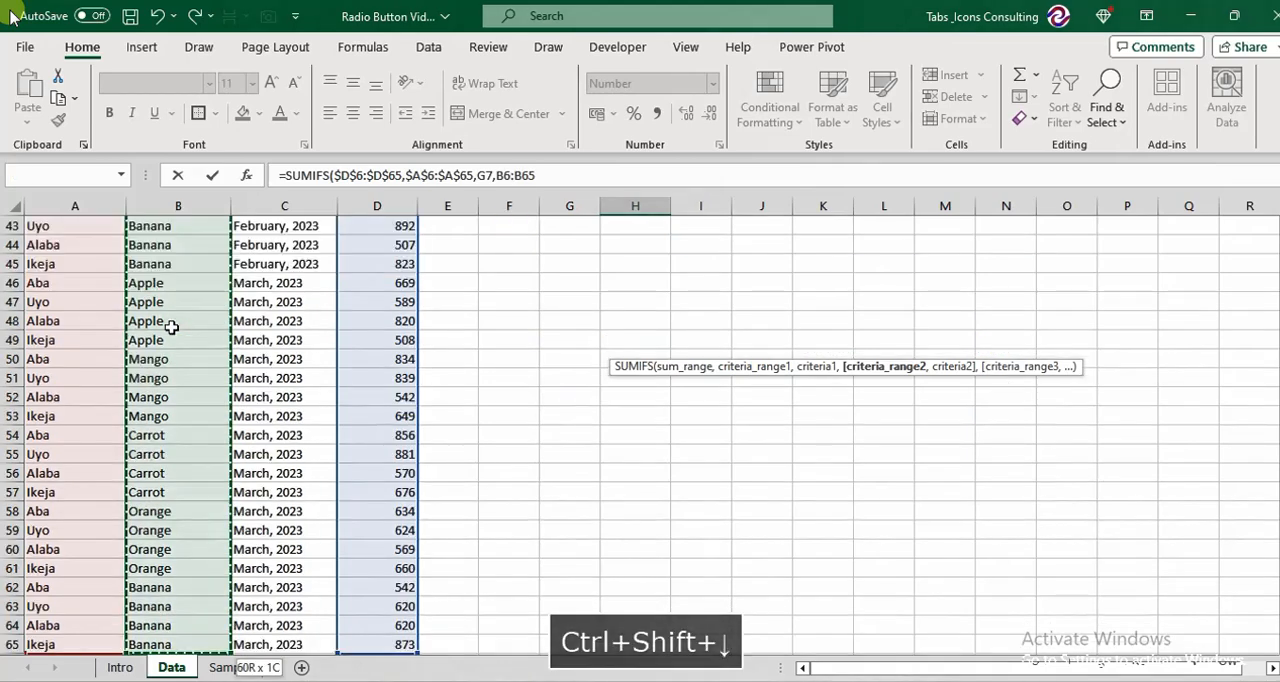
{"action": "key", "text": "F4"}
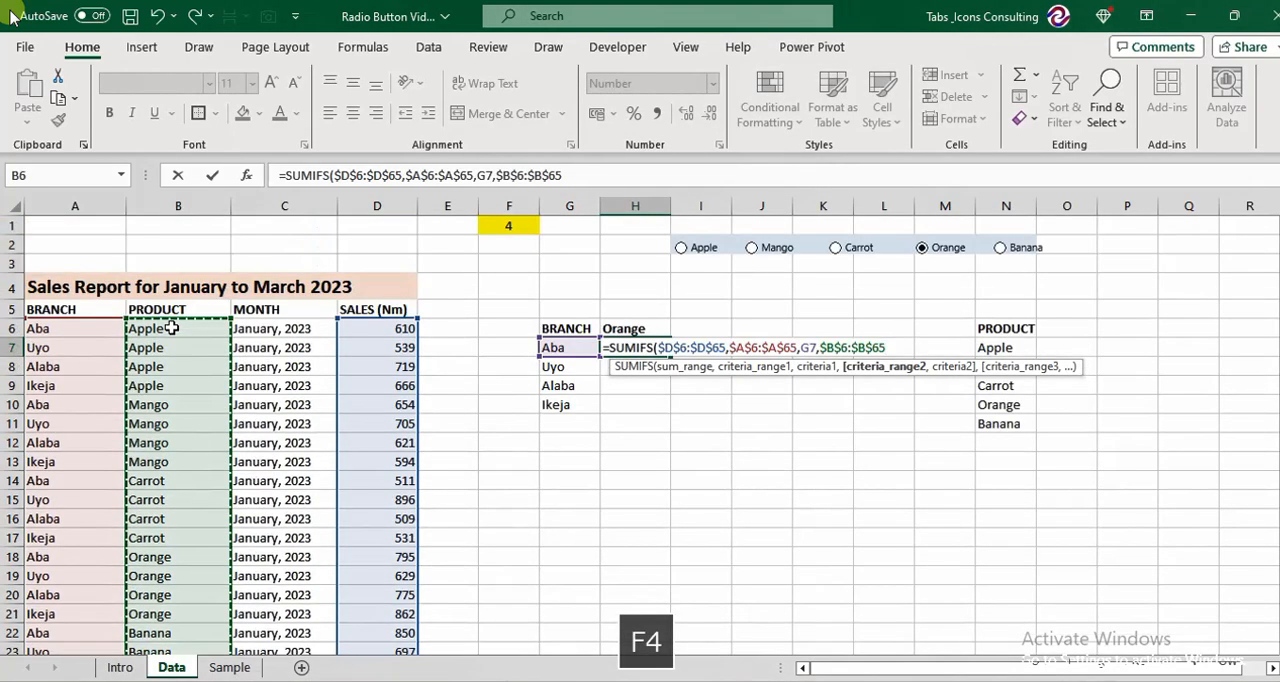
{"action": "type", "text": ","}
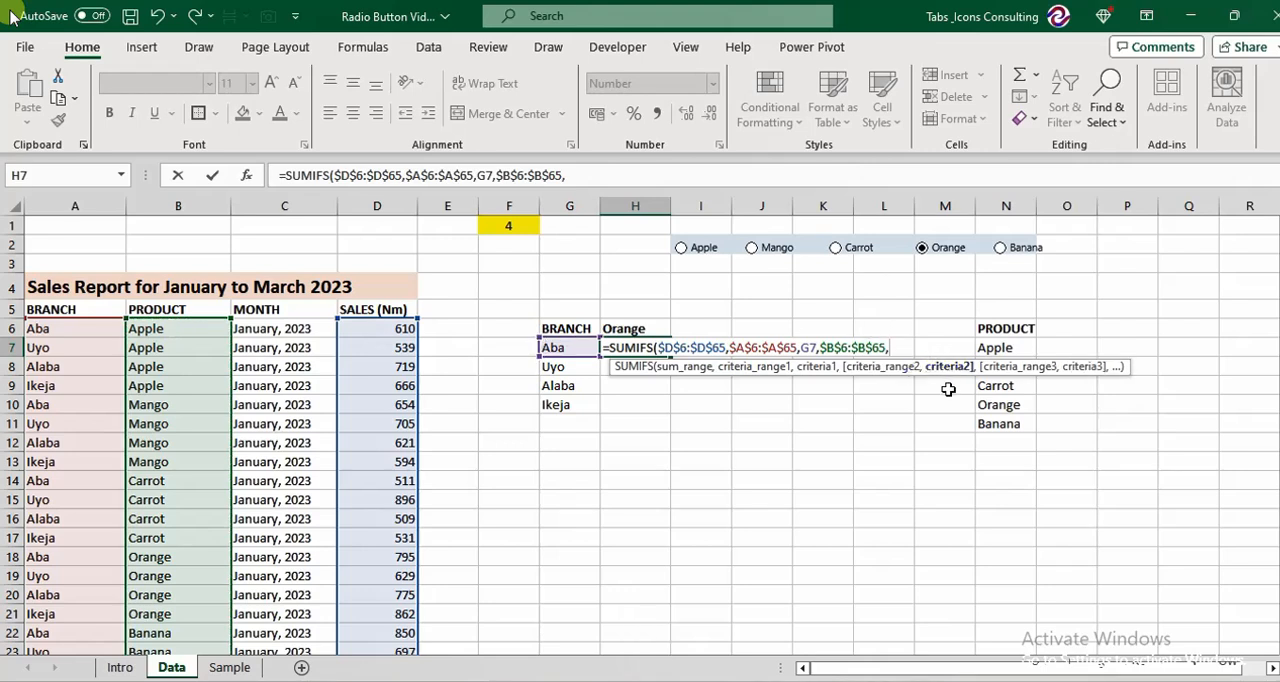
{"action": "left_click", "coordinate": [616, 330]}
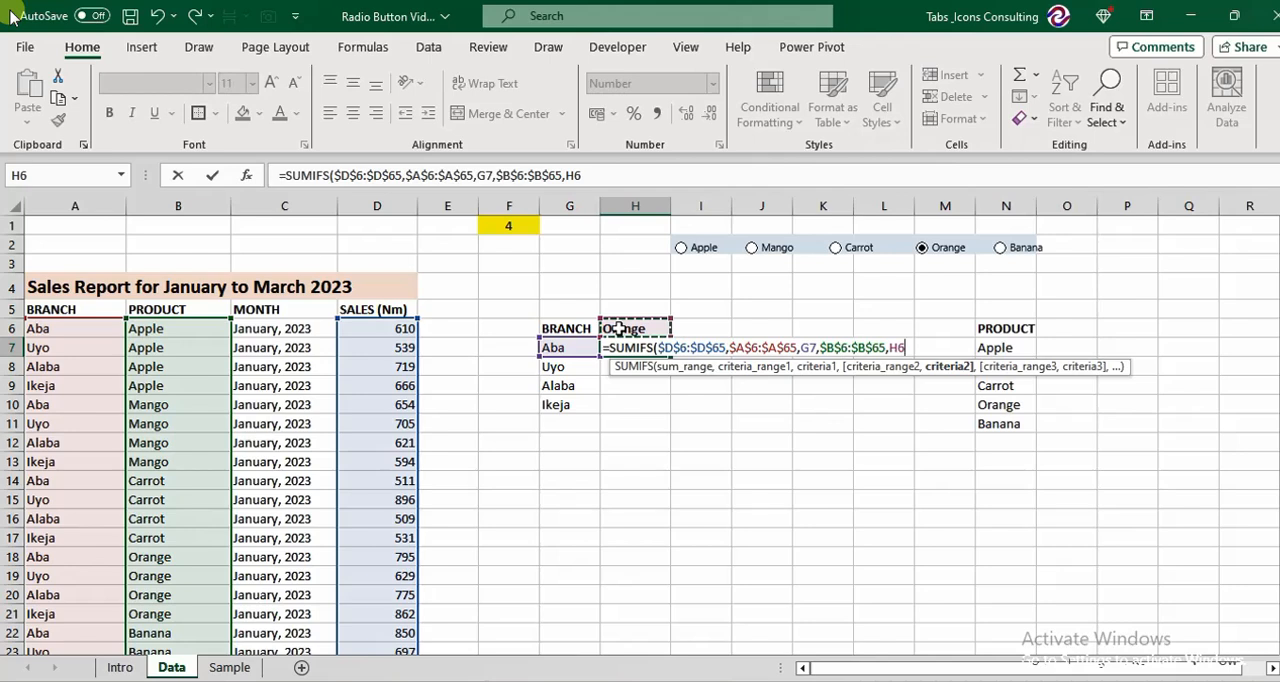
{"action": "key", "text": "F4"}
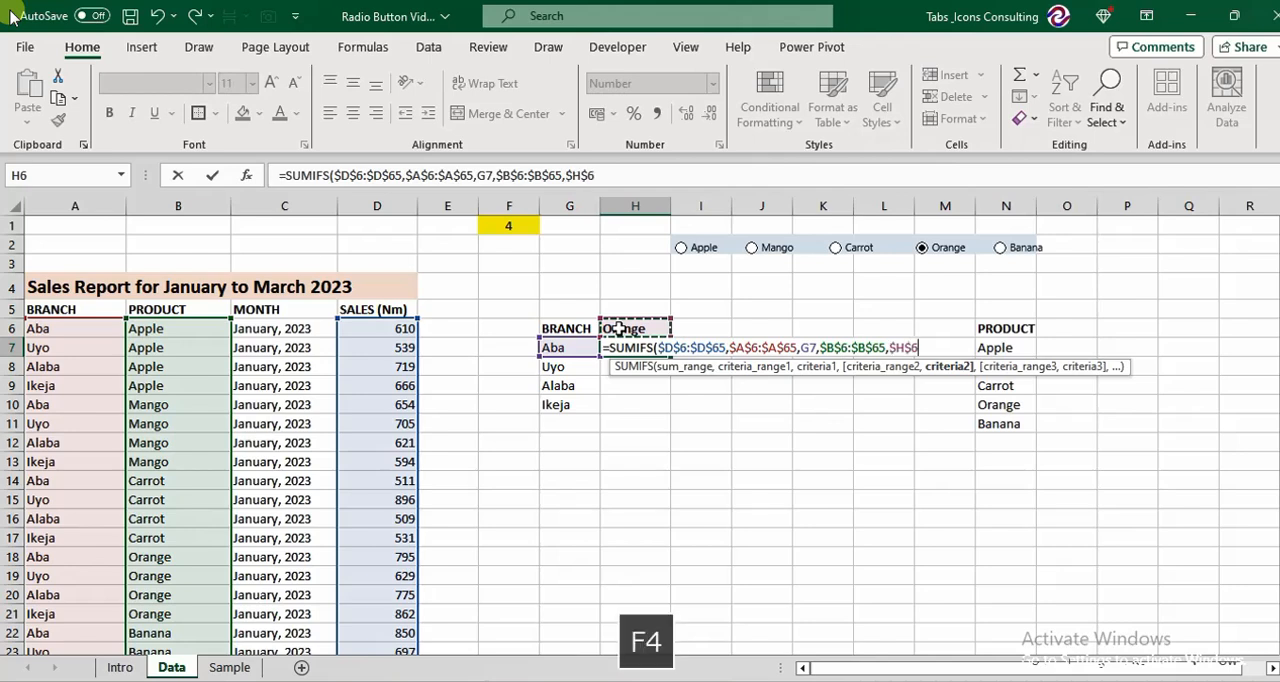
{"action": "key", "text": "Return"}
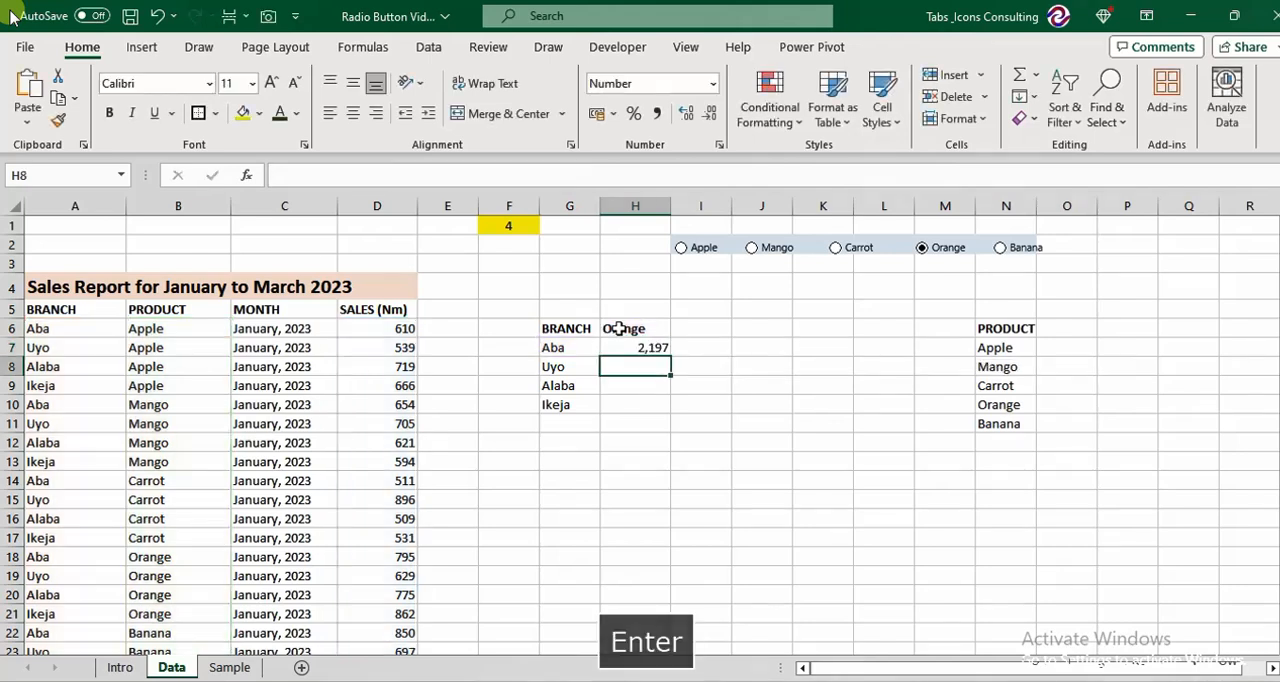
Fill the SUMIFS formula from H7 down to H10 for the remaining branches.
{"action": "left_click", "coordinate": [648, 345]}
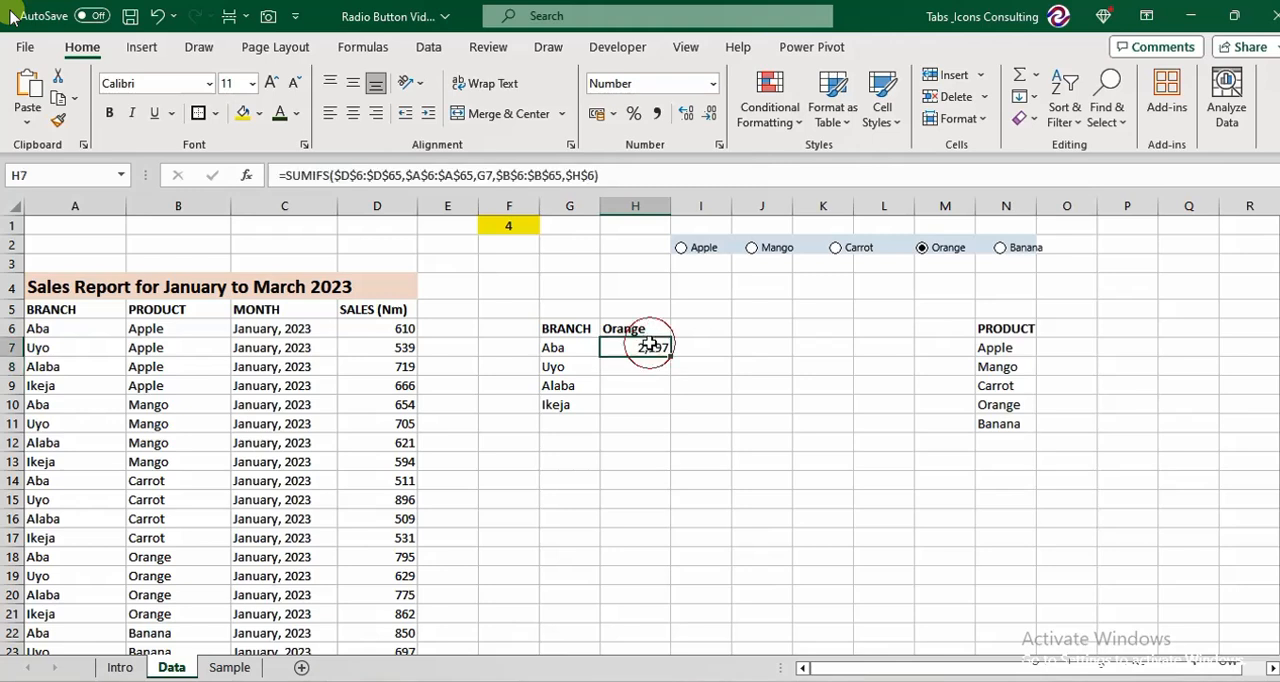
{"action": "key", "text": "shift+Down"}
{"action": "key", "text": "shift+Down"}
{"action": "key", "text": "shift+Down"}
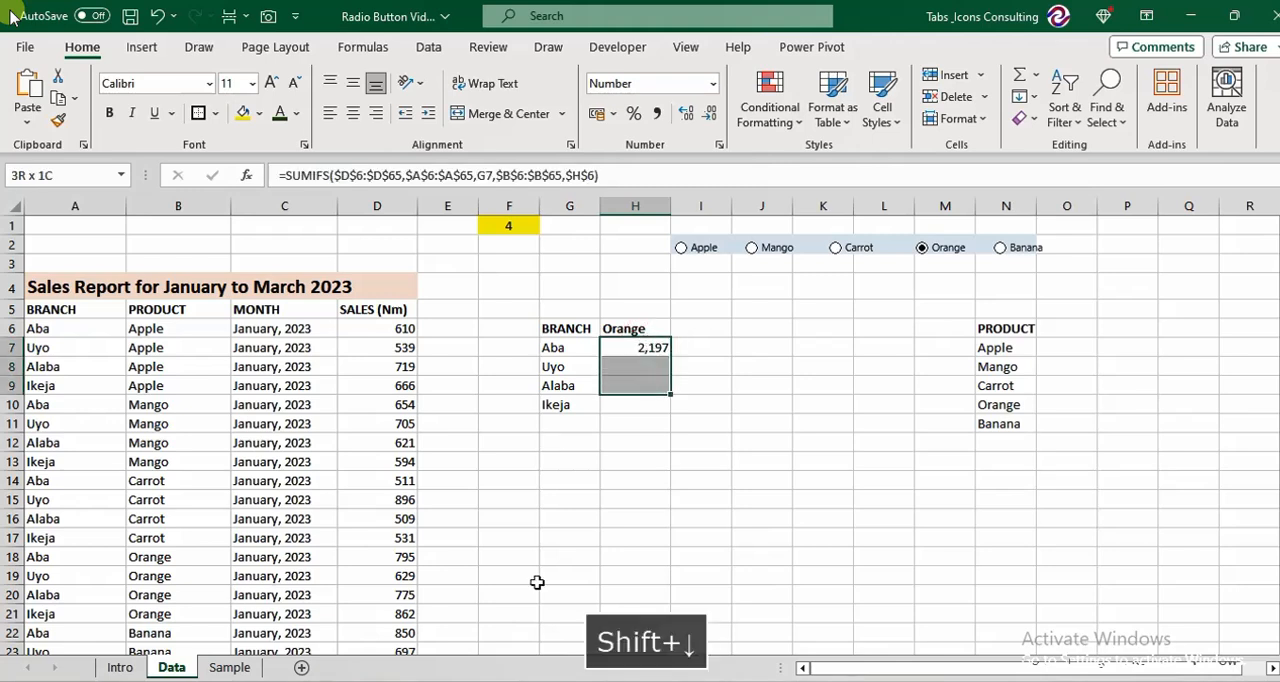
{"action": "key", "text": "ctrl+d"}
{"action": "left_click", "coordinate": [684, 427]}
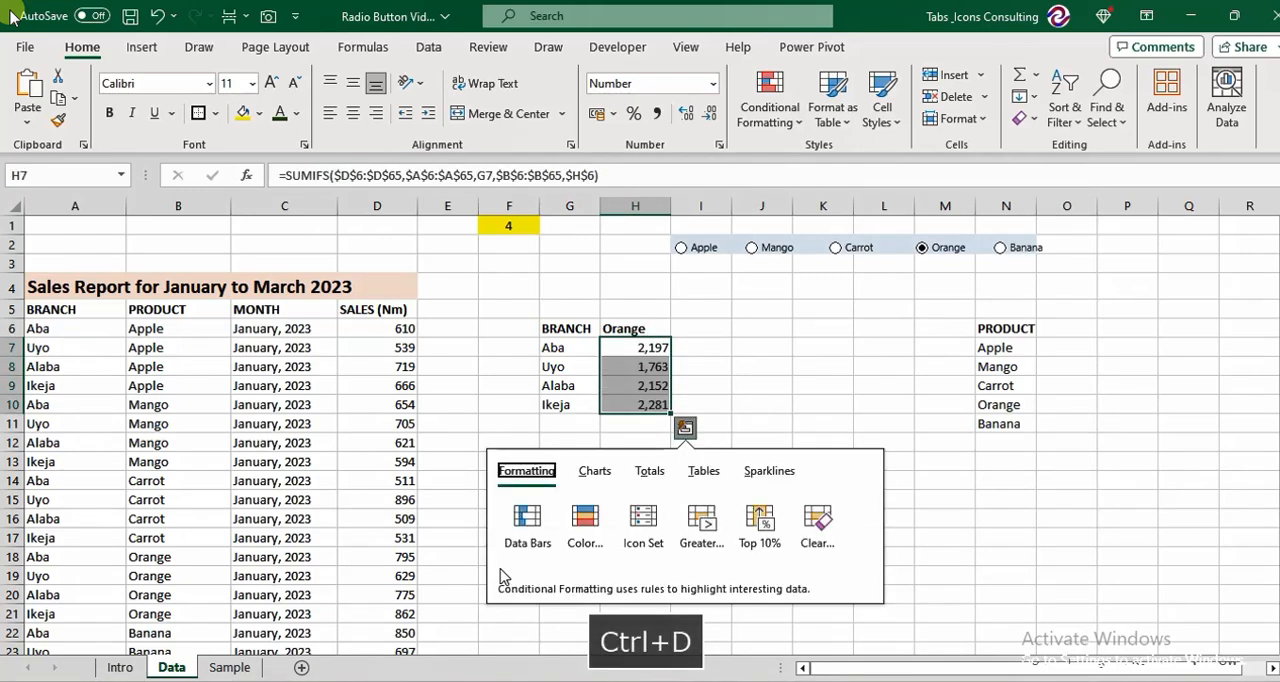
{"action": "left_click", "coordinate": [725, 322]}
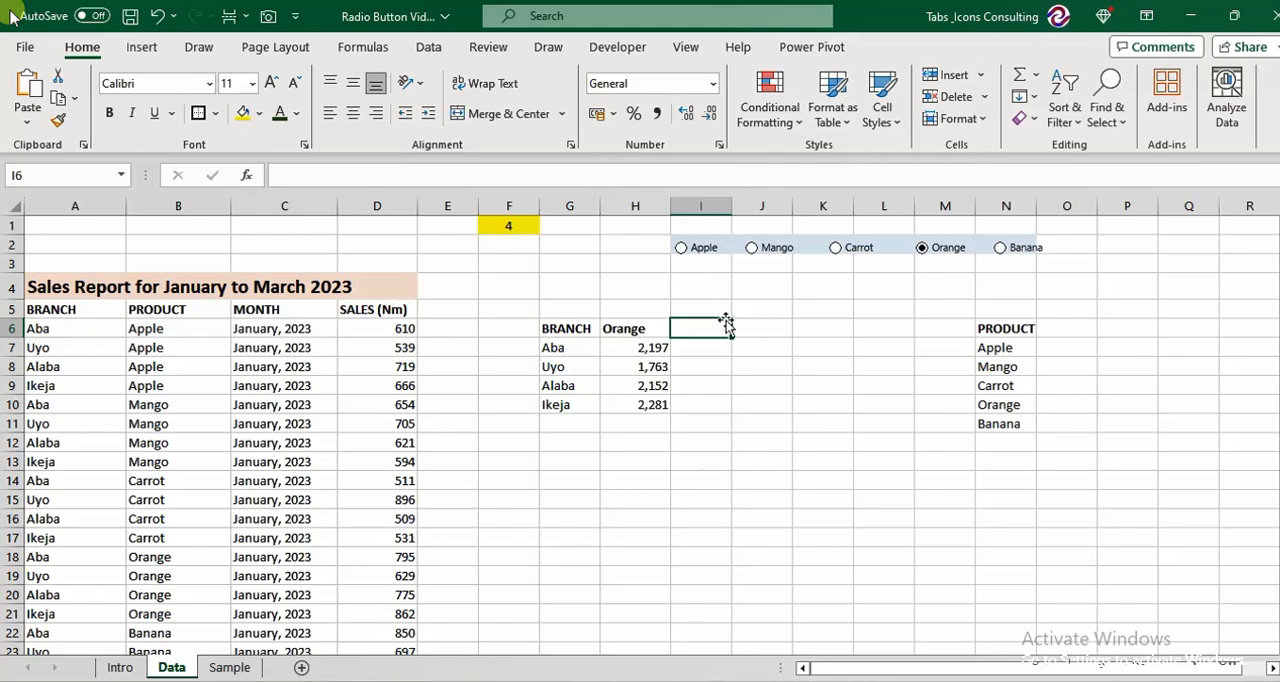
{"action": "left_click", "coordinate": [723, 425]}
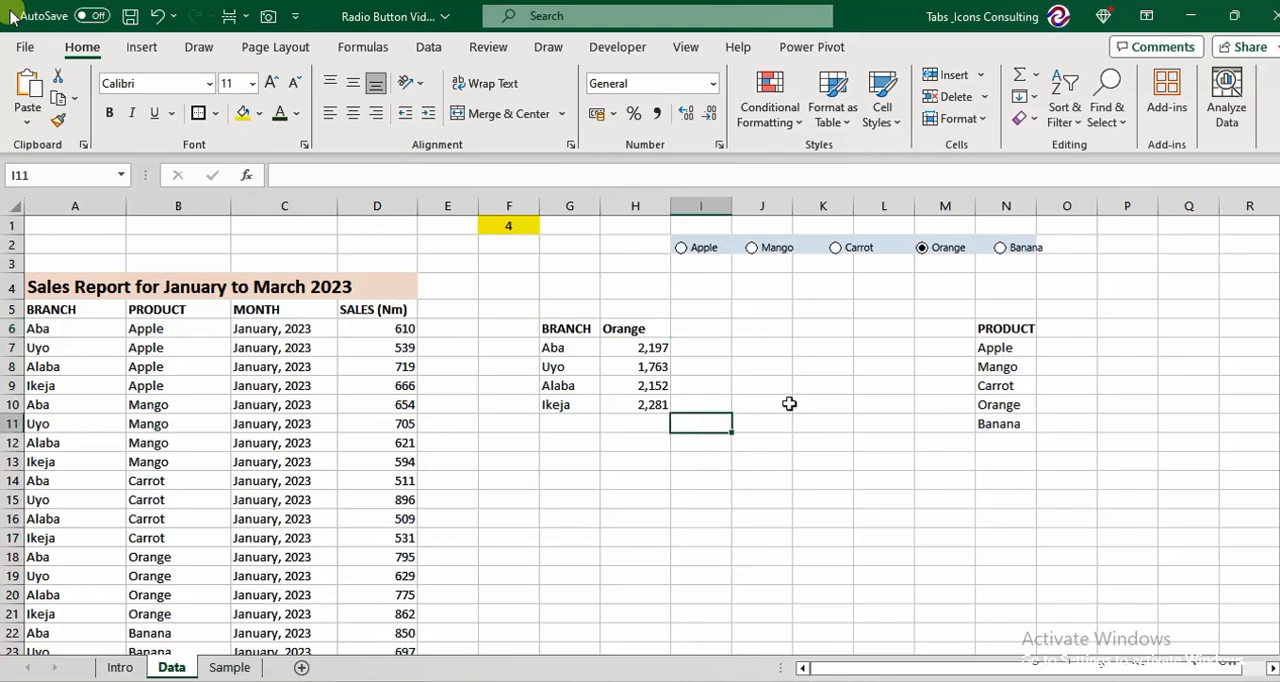
Test the branch sales totals by selecting the Apple, Carrot and Orange option buttons, ending on Apple.
{"action": "left_click", "coordinate": [681, 249]}
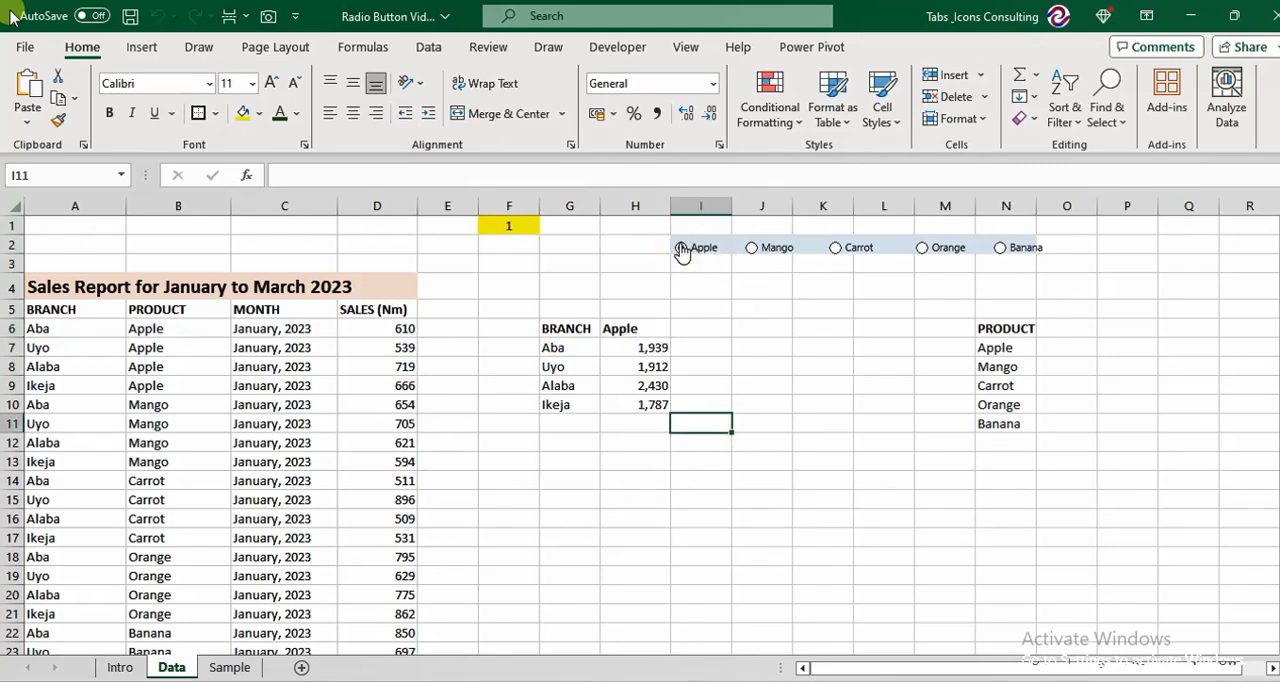
{"action": "left_click", "coordinate": [837, 249]}
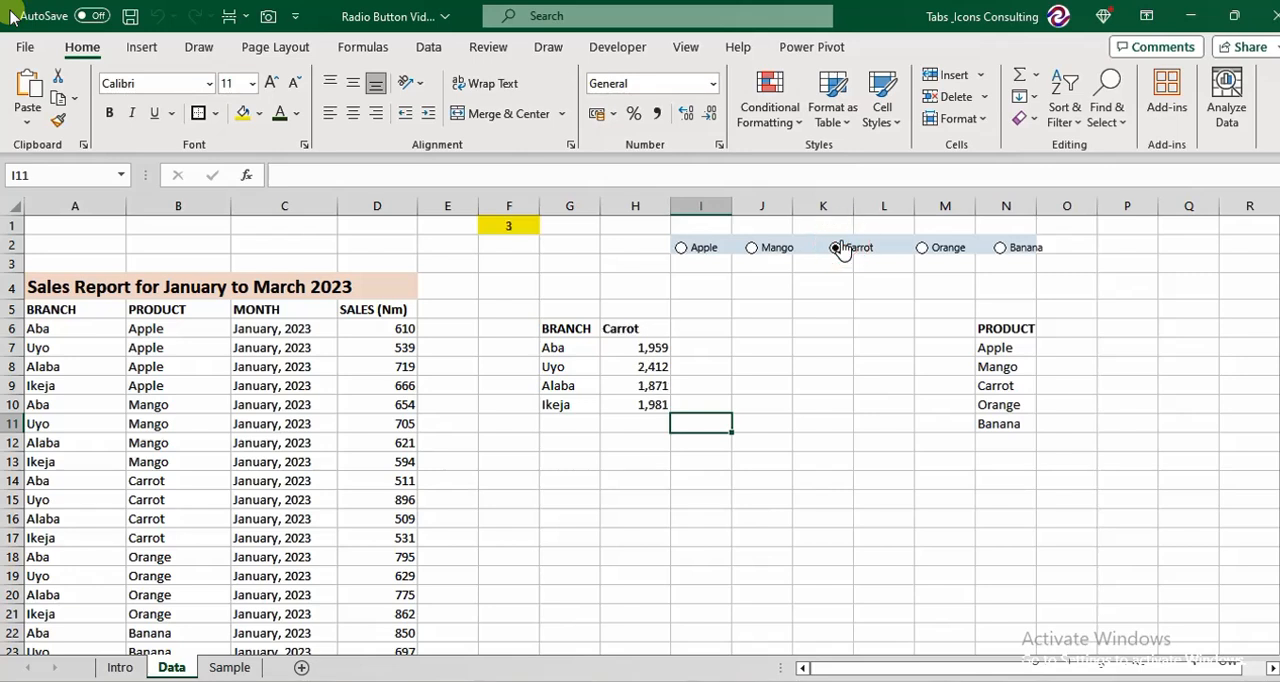
{"action": "left_click", "coordinate": [924, 249]}
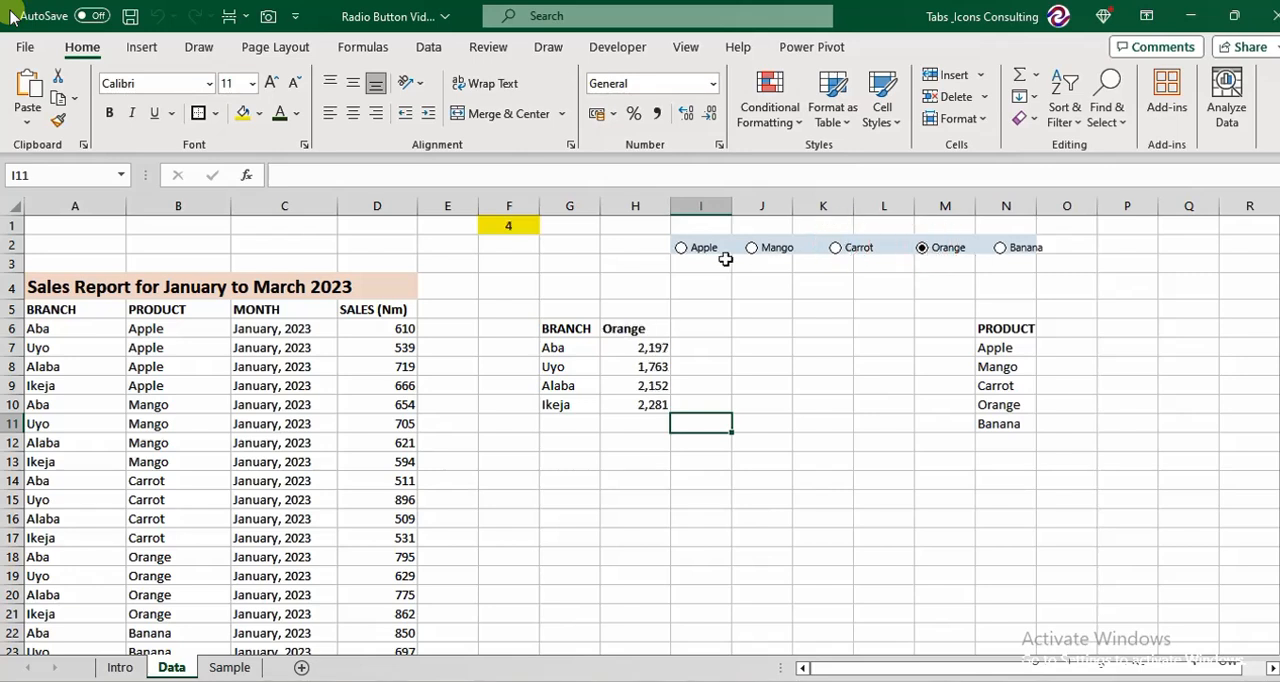
{"action": "left_click", "coordinate": [683, 252]}
{"action": "left_click", "coordinate": [595, 497]}
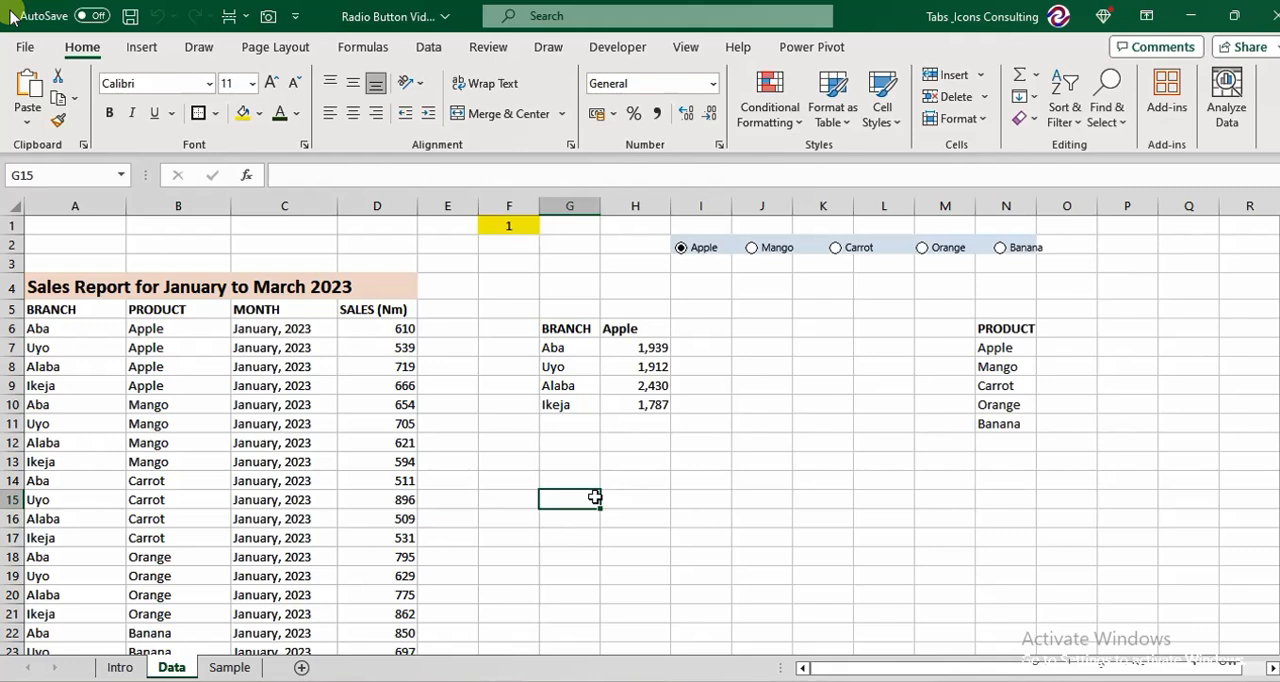
Insert a clustered column chart of the branch summary in G6:H10.
{"action": "left_click", "coordinate": [564, 332]}
{"action": "key", "text": "shift+Right"}
{"action": "key", "text": "shift+Down"}
{"action": "key", "text": "shift+Down"}
{"action": "key", "text": "shift+Down"}
{"action": "key", "text": "shift+Down"}
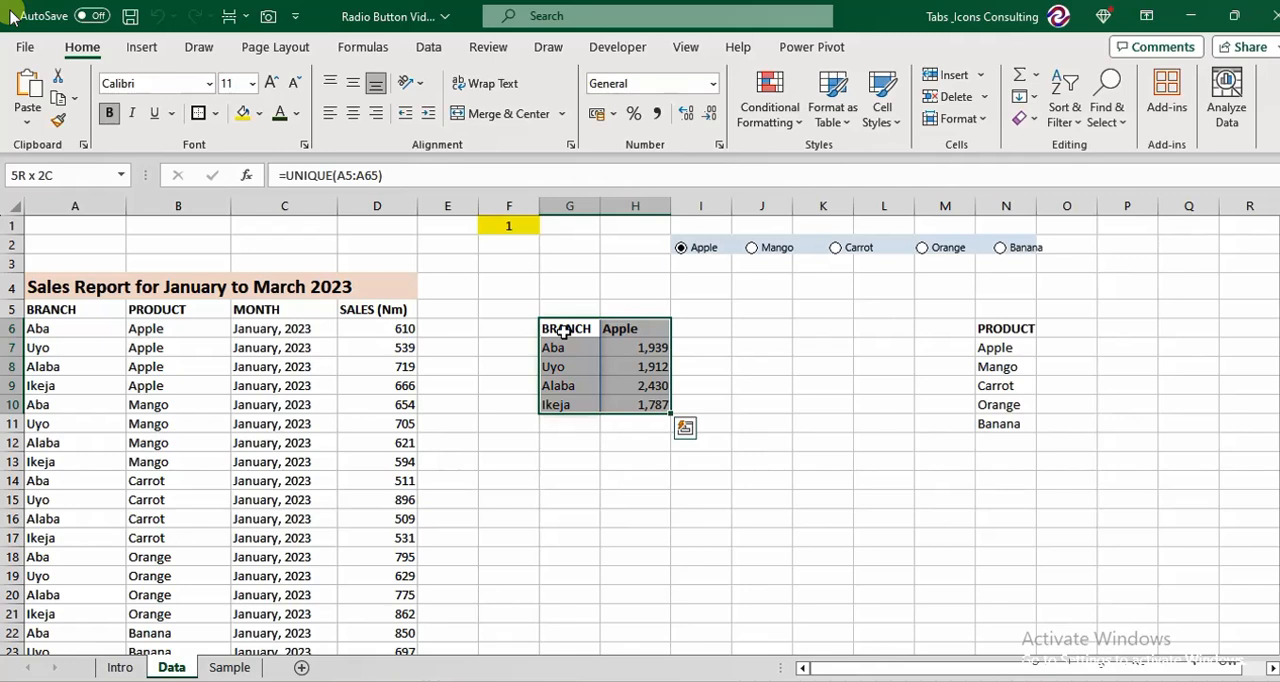
{"action": "key", "text": "alt+F1"}
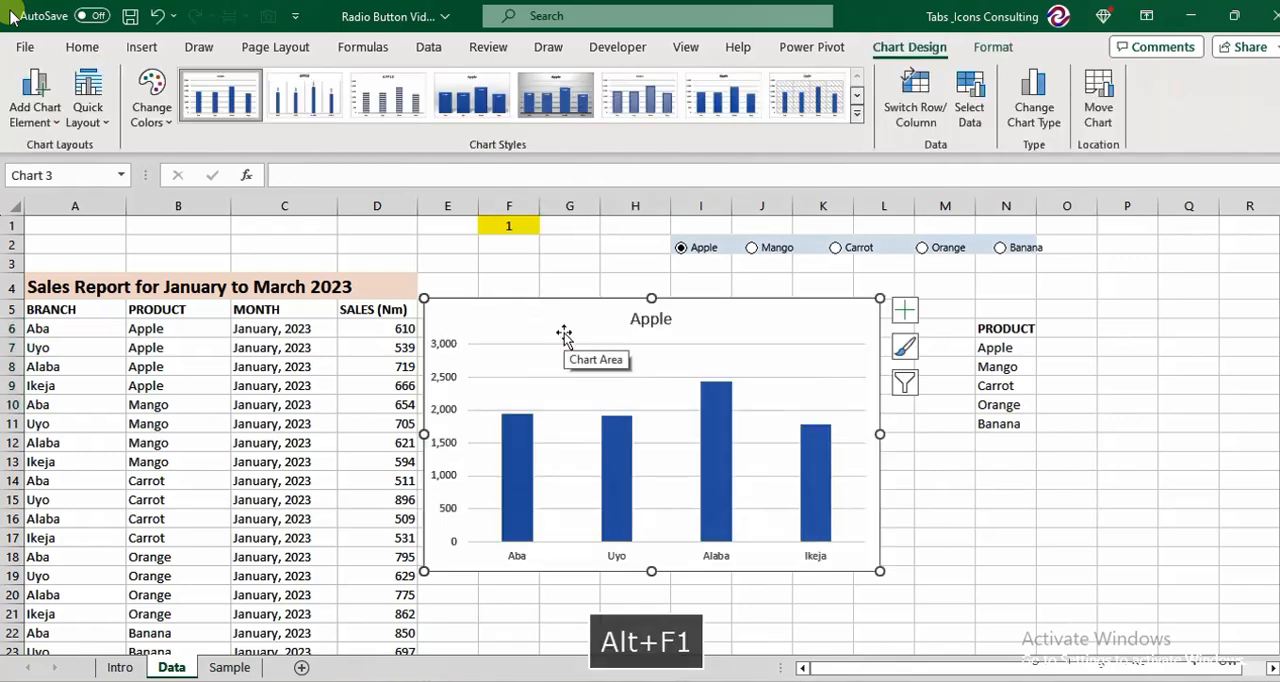
Move the chart over the report's month and sales columns and test it with the Mango and Orange option buttons.
{"action": "left_click_drag", "start_coordinate": [432, 304], "coordinate": [270, 313]}
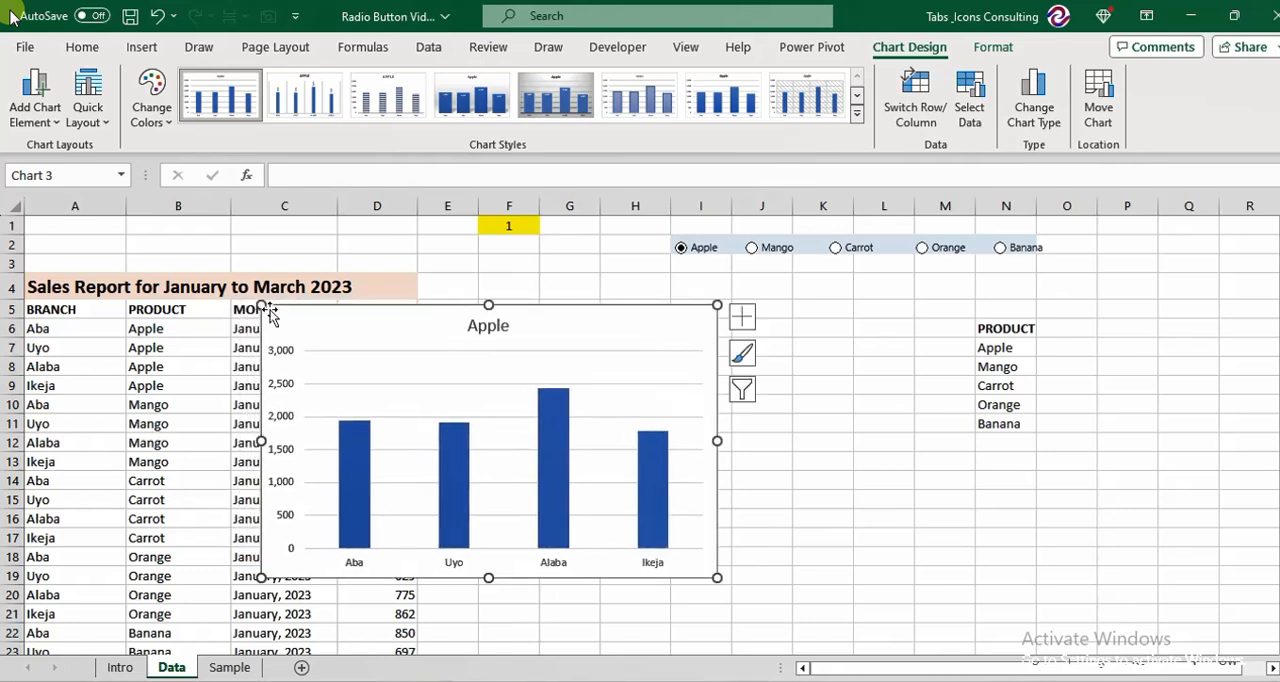
{"action": "left_click", "coordinate": [756, 252]}
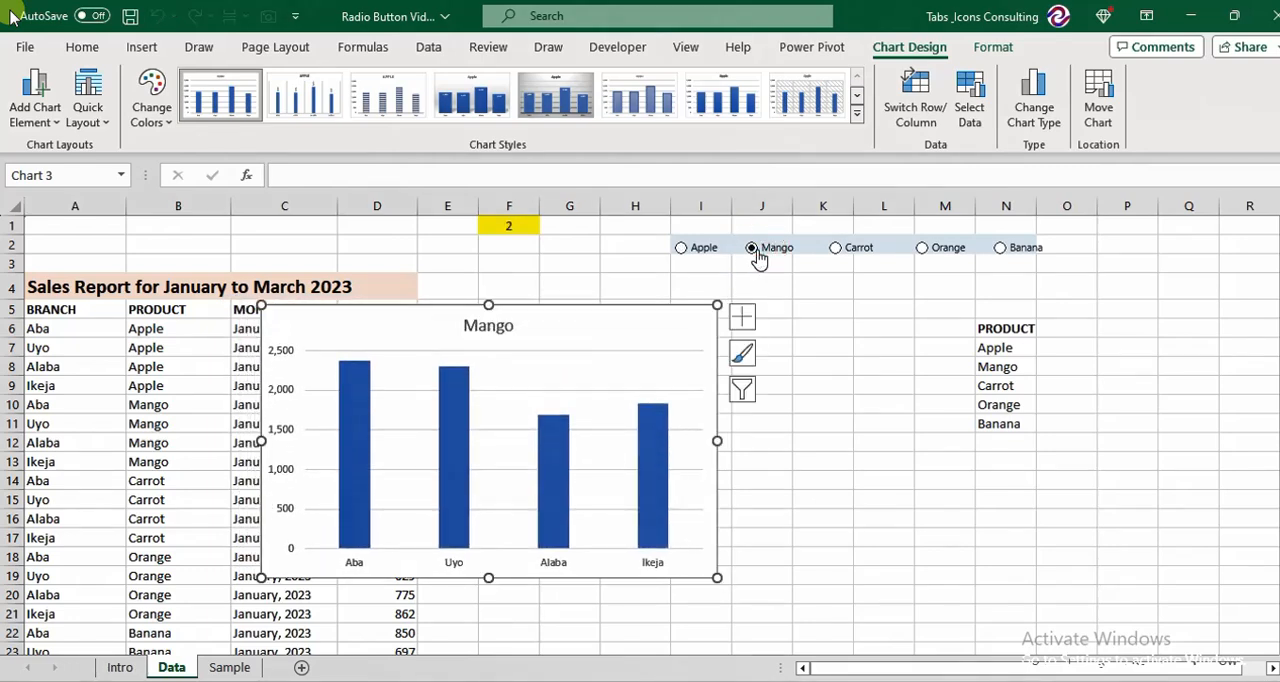
{"action": "left_click", "coordinate": [932, 253]}
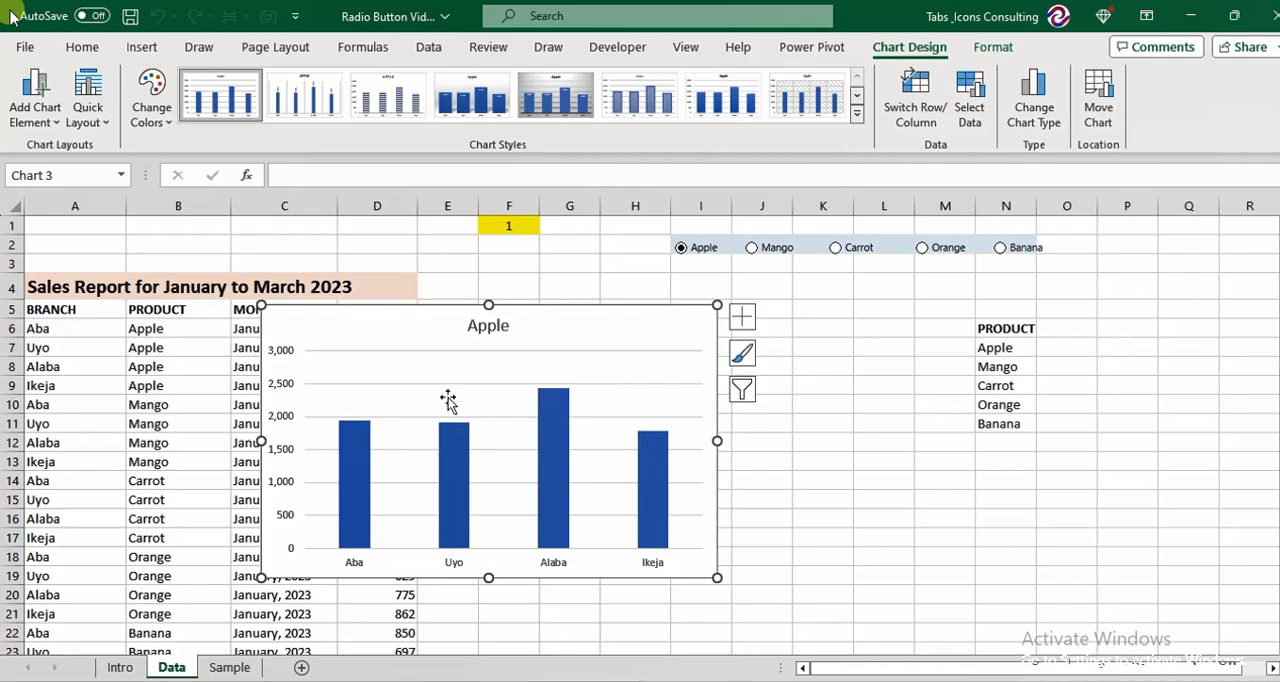
Widen the chart's columns by setting the data series gap width to 51%.
{"action": "left_click", "coordinate": [362, 444]}
{"action": "right_click", "coordinate": [361, 444]}
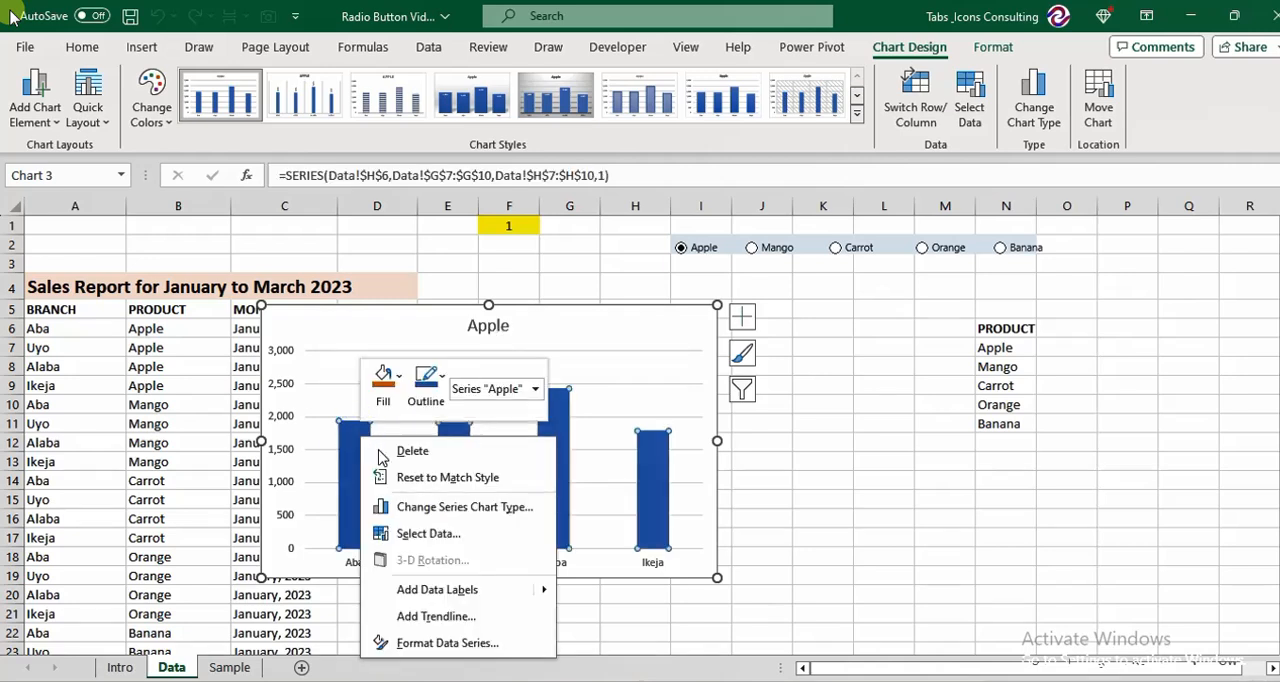
{"action": "left_click", "coordinate": [467, 645]}
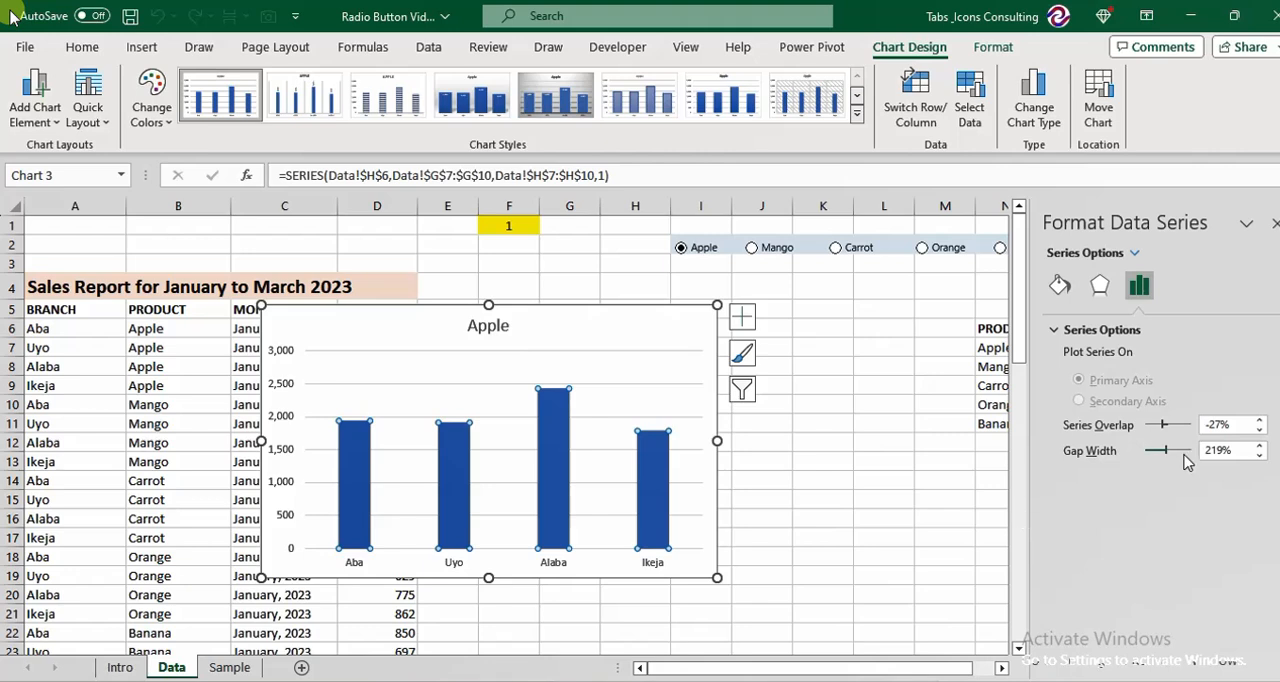
{"action": "left_click_drag", "start_coordinate": [1169, 455], "coordinate": [1154, 455]}
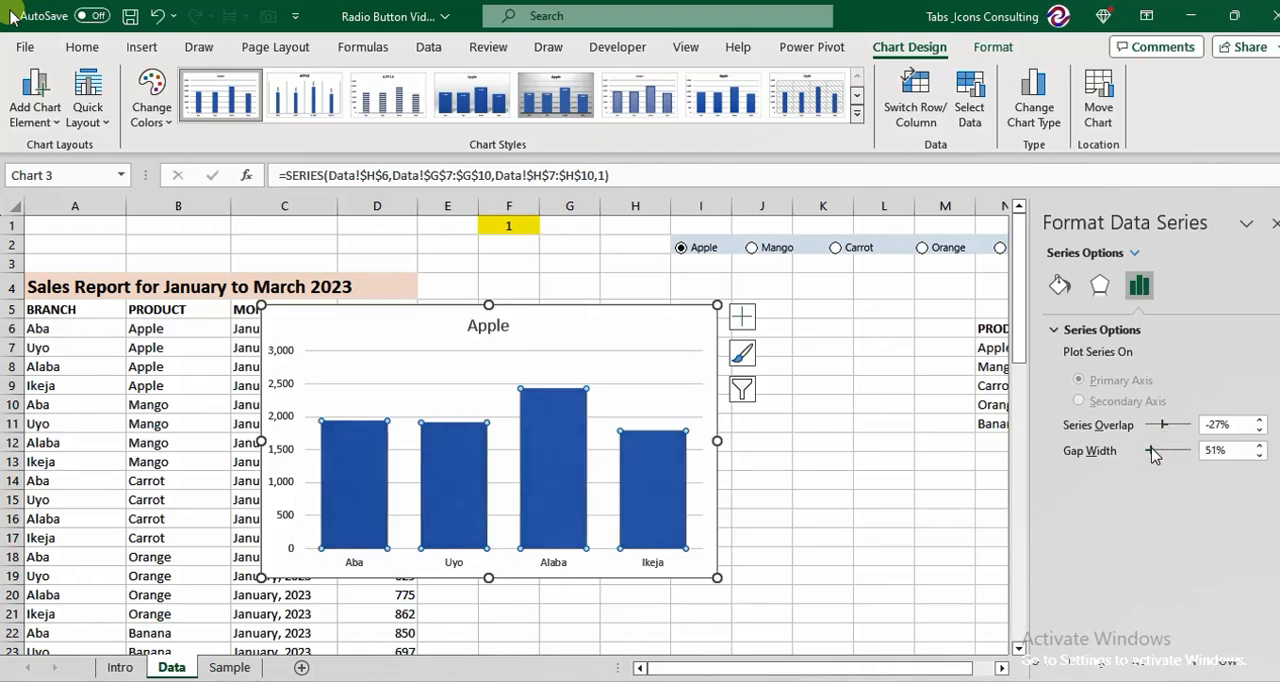
Vary the fill colours of the chart's columns by point.
{"action": "left_click", "coordinate": [1060, 286]}
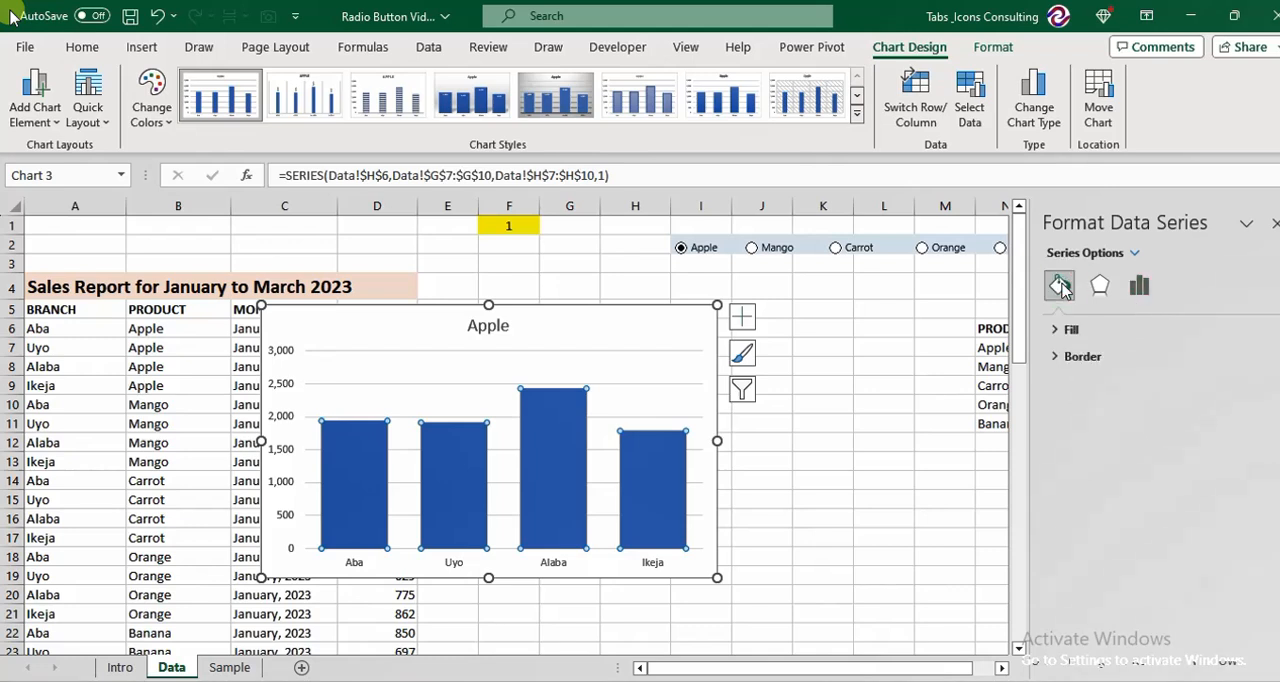
{"action": "left_click", "coordinate": [1066, 331]}
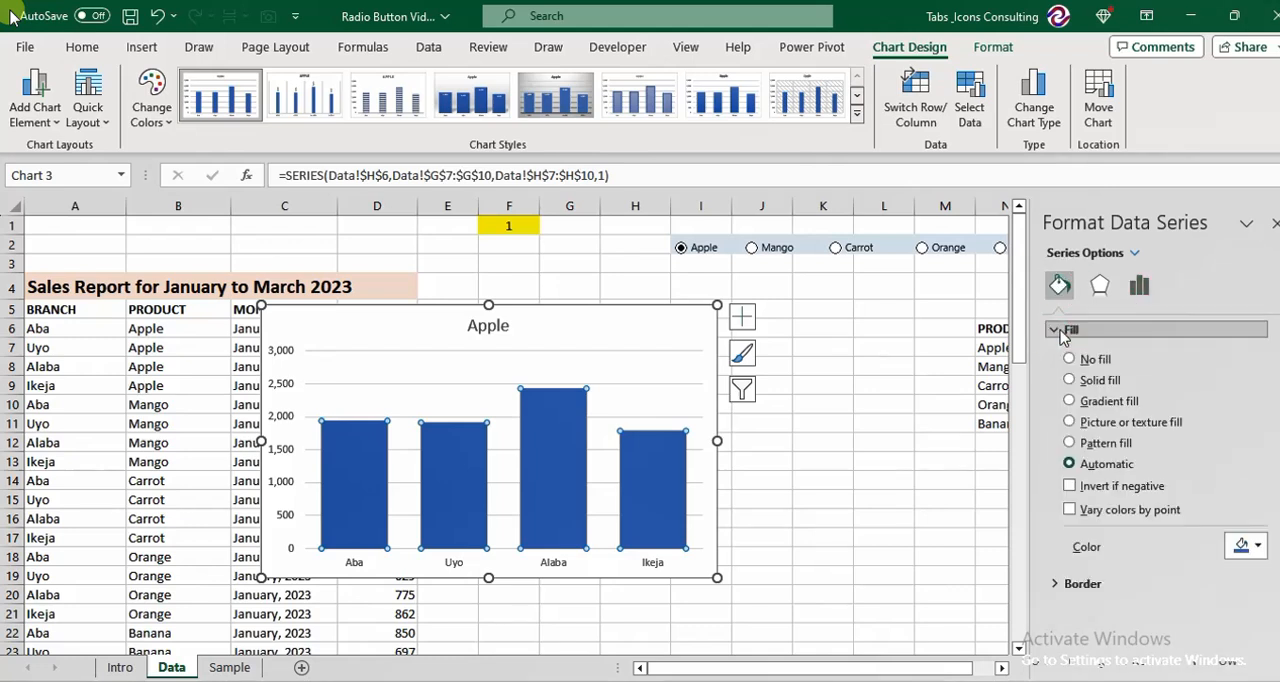
{"action": "left_click", "coordinate": [1071, 510]}
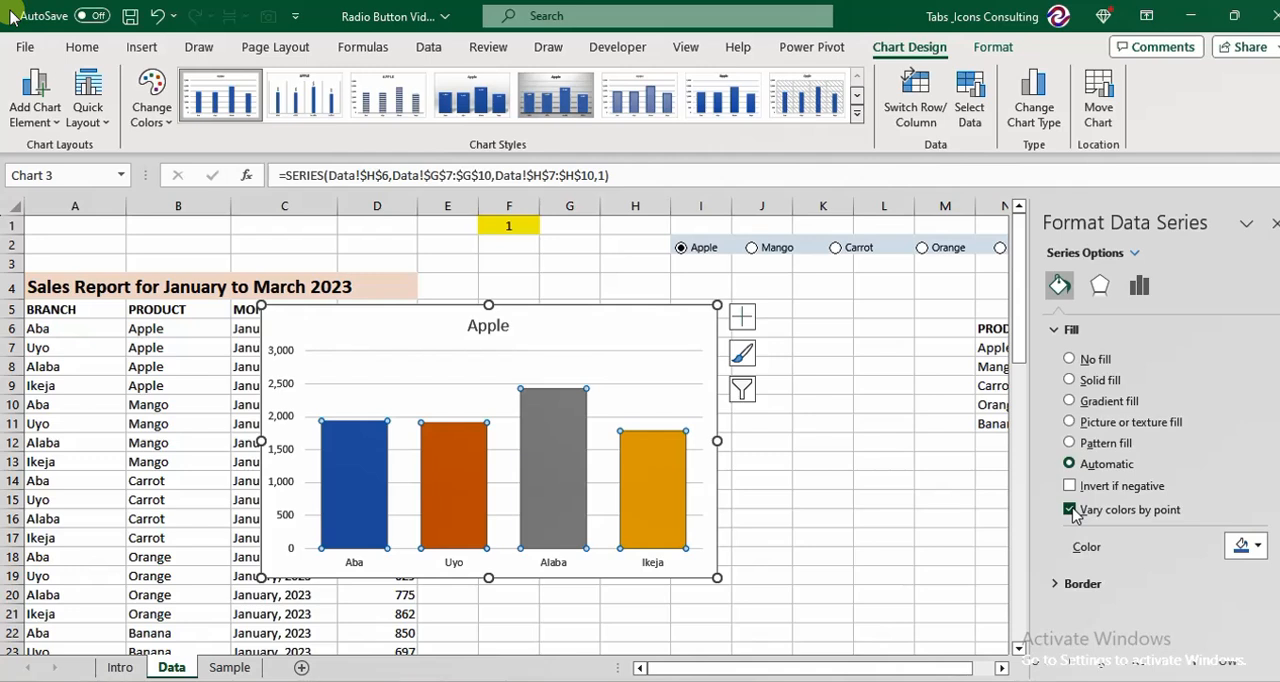
Add data callouts to the chart's columns.
{"action": "right_click", "coordinate": [562, 408]}
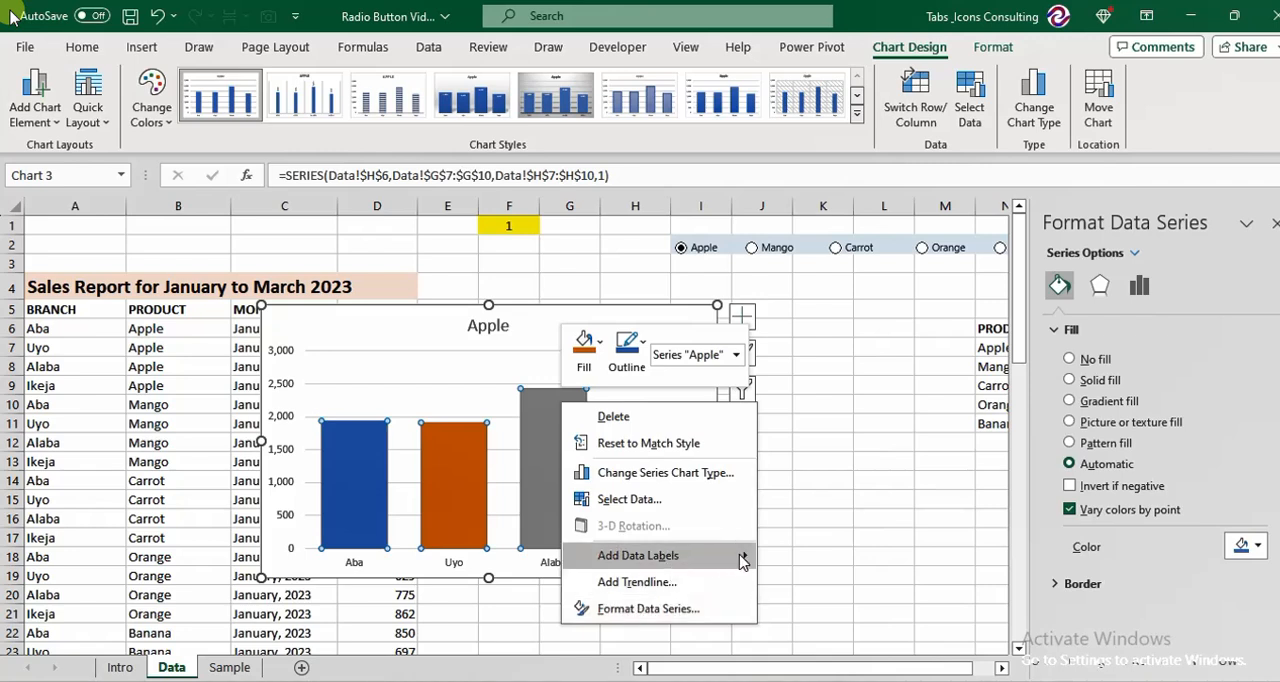
{"action": "mouse_move", "coordinate": [742, 562]}
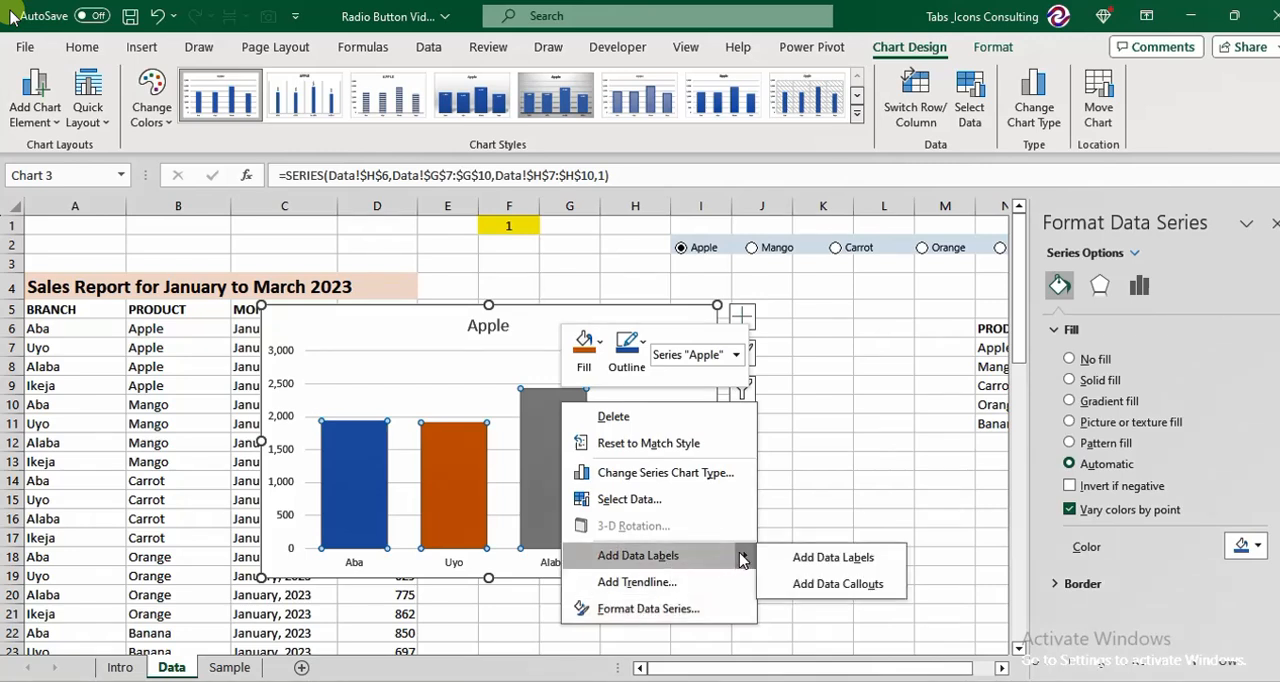
{"action": "left_click", "coordinate": [815, 586]}
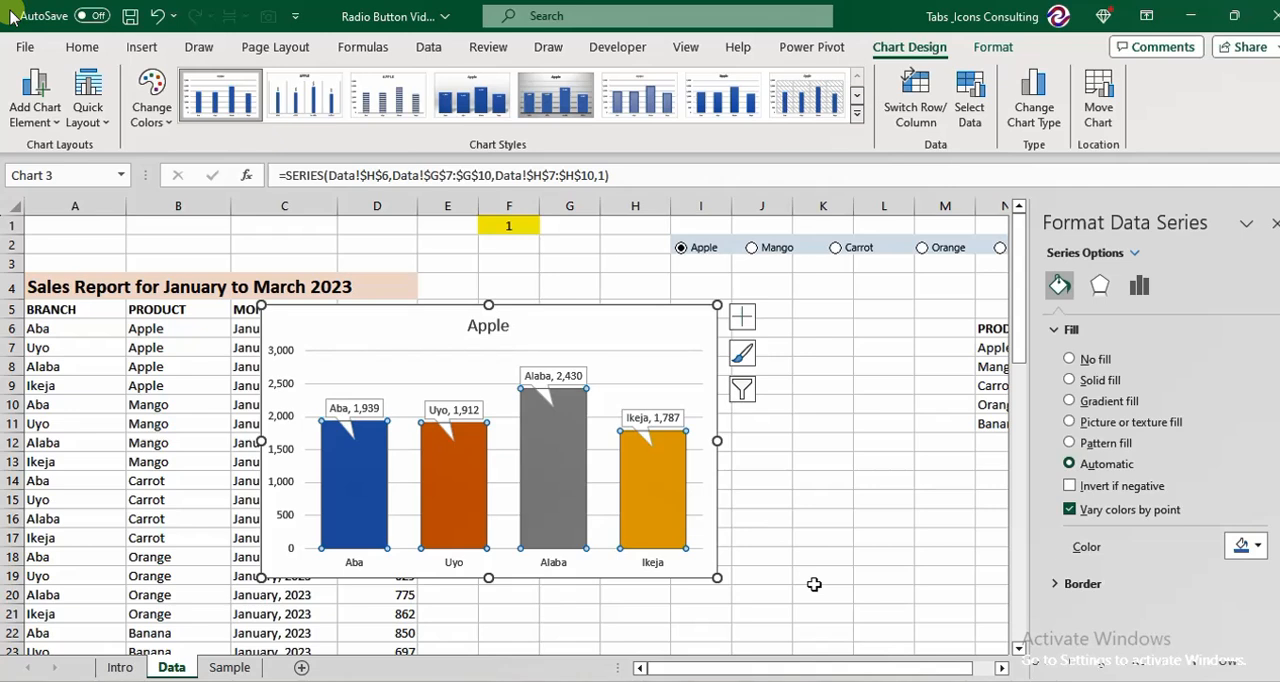
{"action": "right_click", "coordinate": [642, 432]}
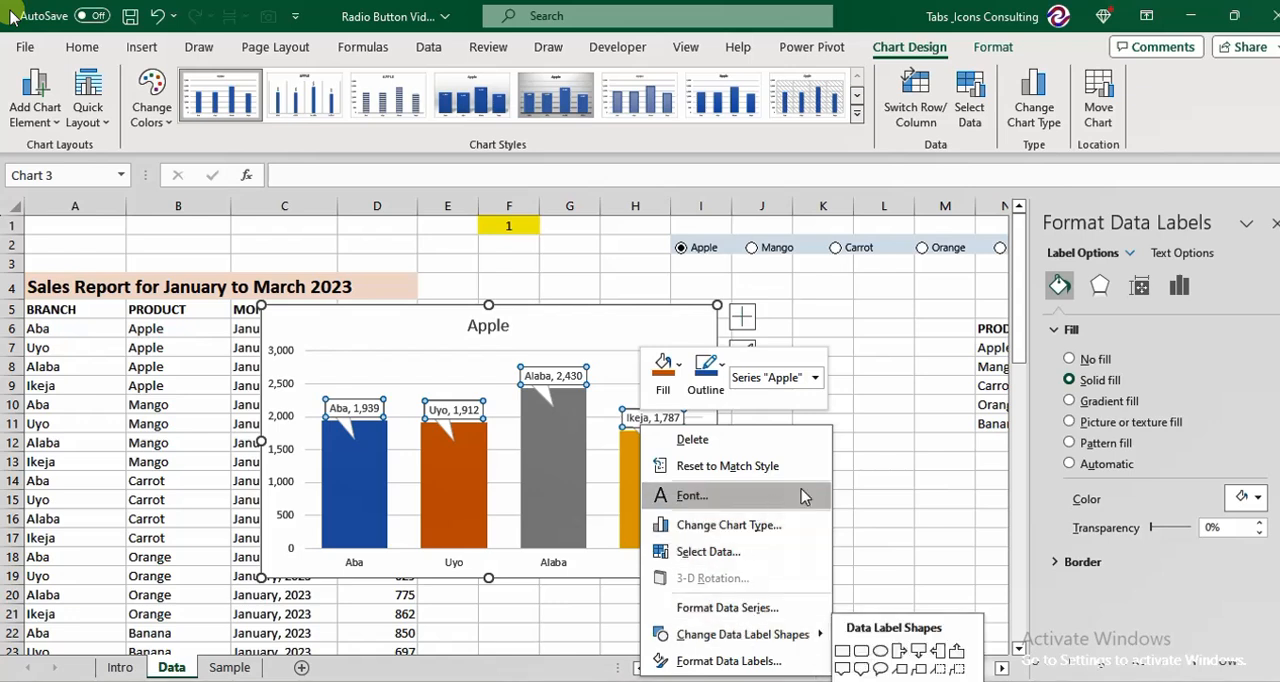
{"action": "left_click", "coordinate": [893, 468]}
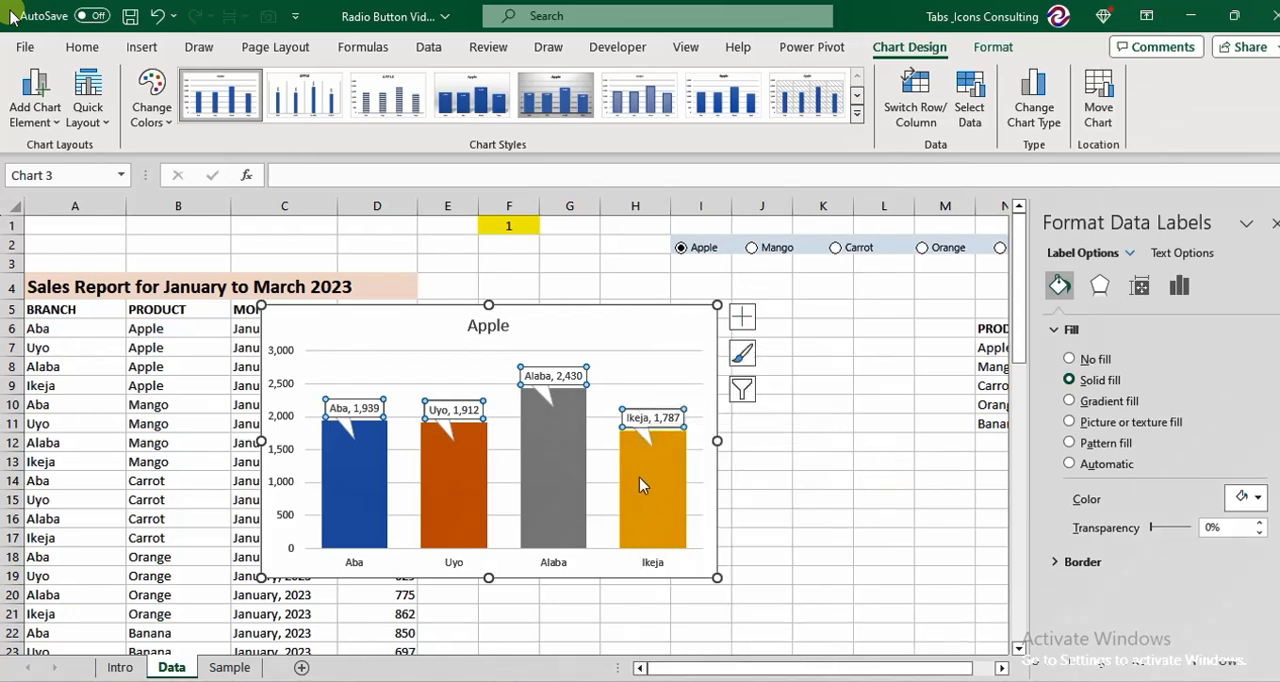
{"action": "left_click", "coordinate": [653, 375]}
{"action": "left_click", "coordinate": [804, 400]}
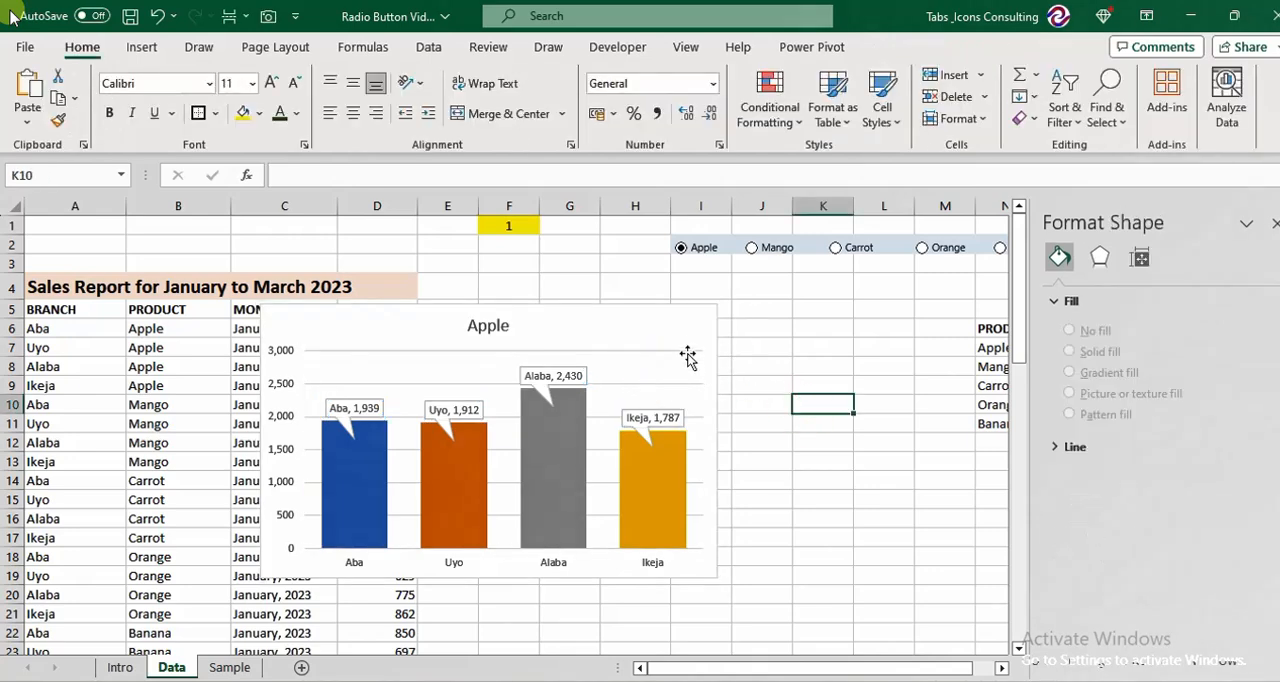
Remove the chart's gridlines and test the chart with the Mango option button.
{"action": "left_click", "coordinate": [684, 318]}
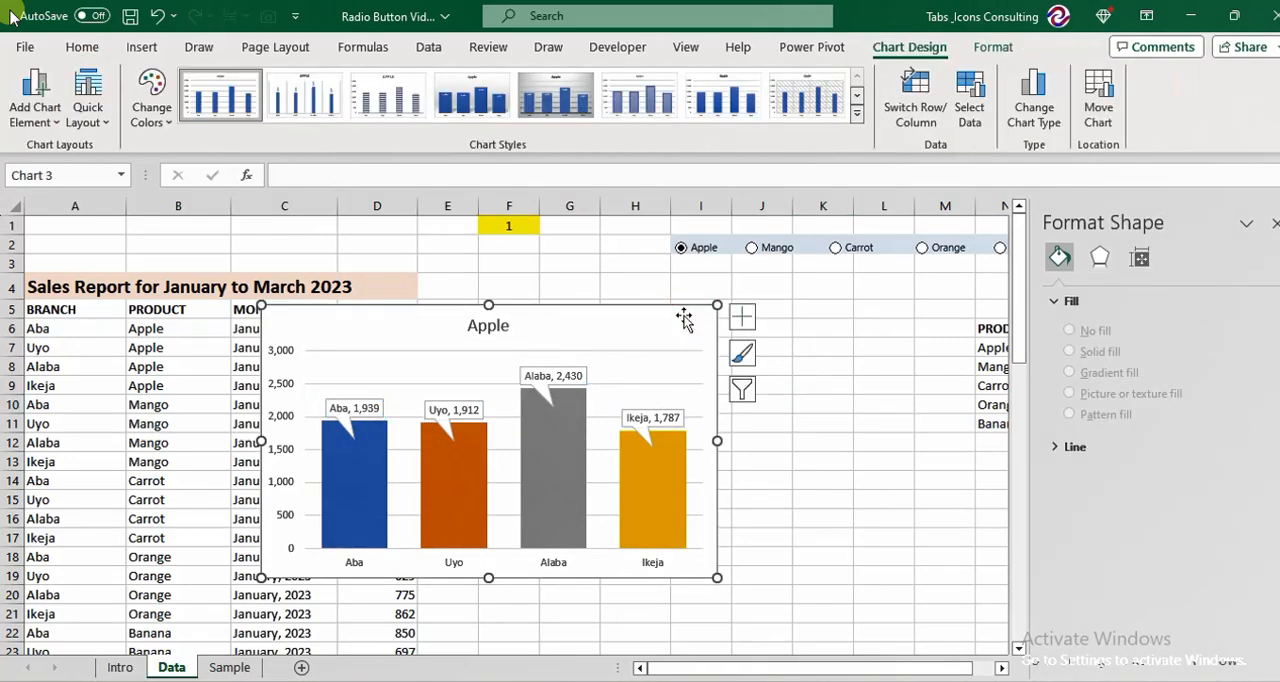
{"action": "left_click", "coordinate": [742, 316]}
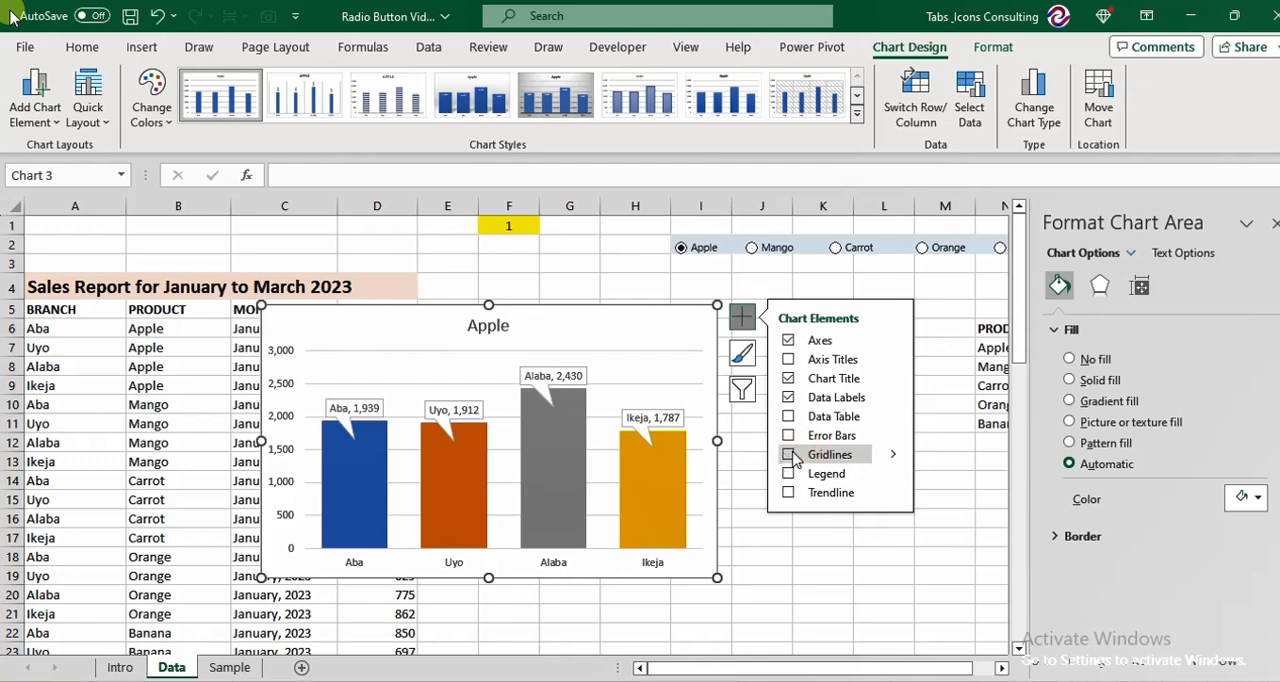
{"action": "left_click", "coordinate": [803, 543]}
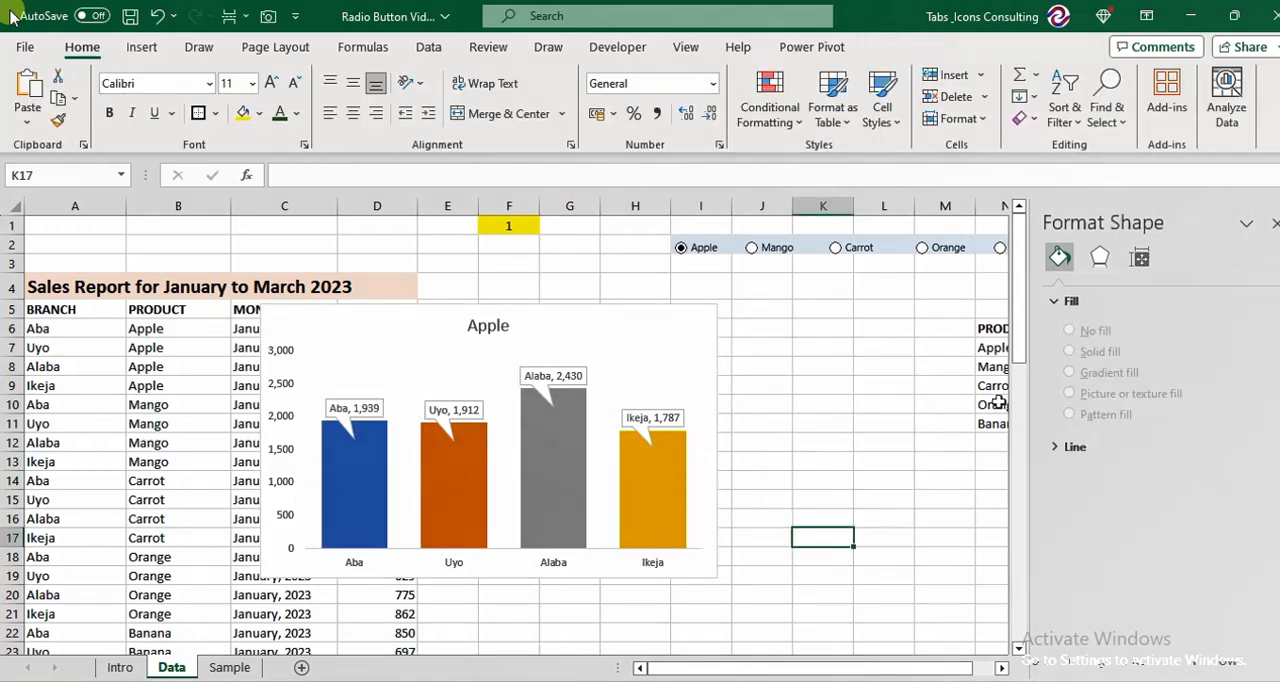
{"action": "left_click", "coordinate": [751, 250]}
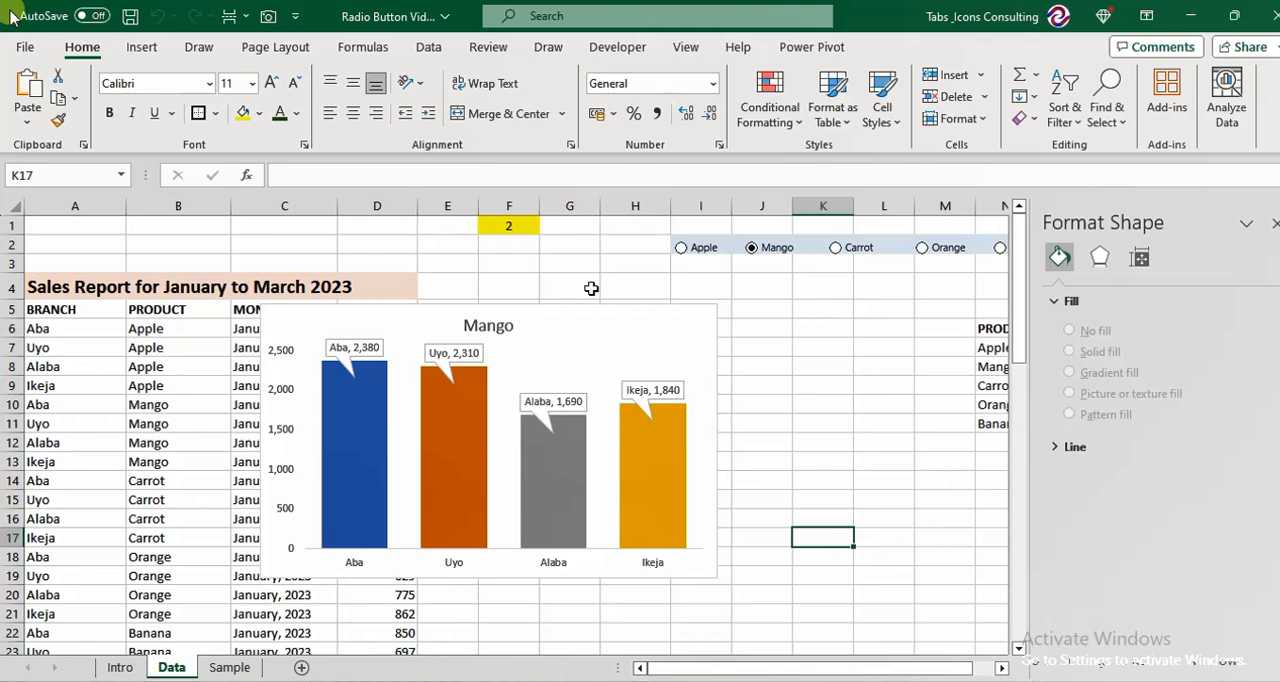
Move the chart up slightly to clear row 19 and enter "Sales of" in H19.
{"action": "left_click_drag", "start_coordinate": [597, 320], "coordinate": [607, 272]}
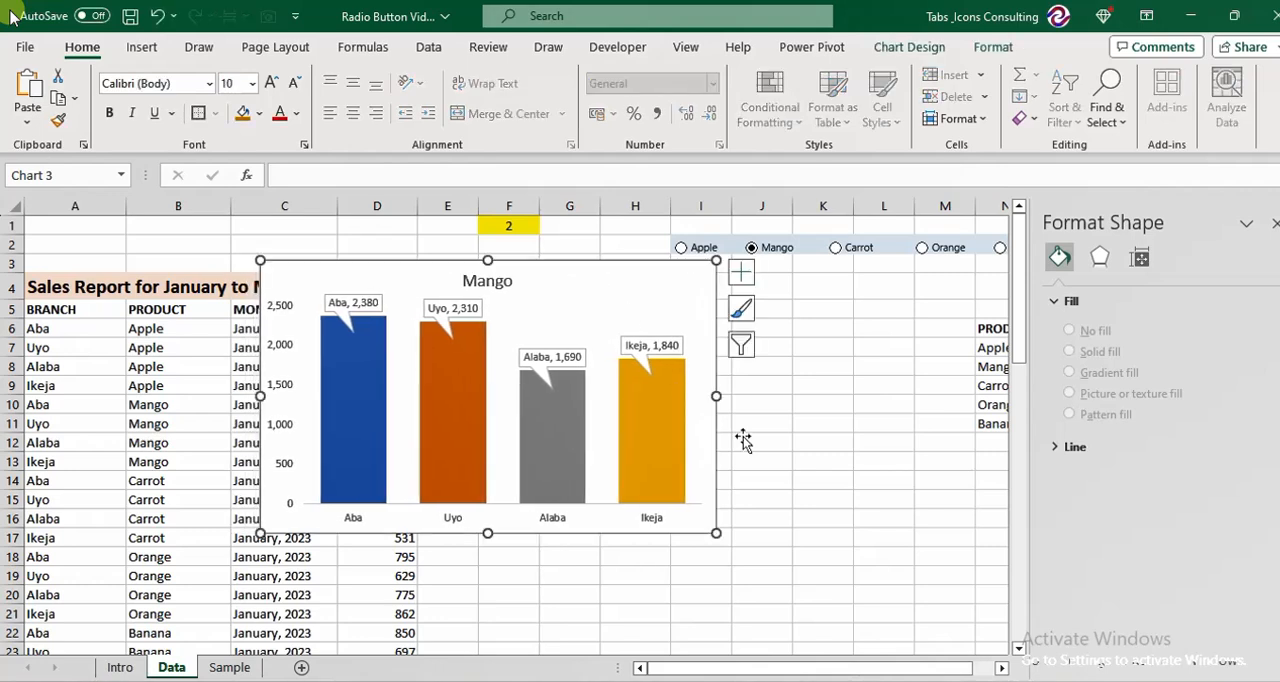
{"action": "left_click", "coordinate": [653, 570]}
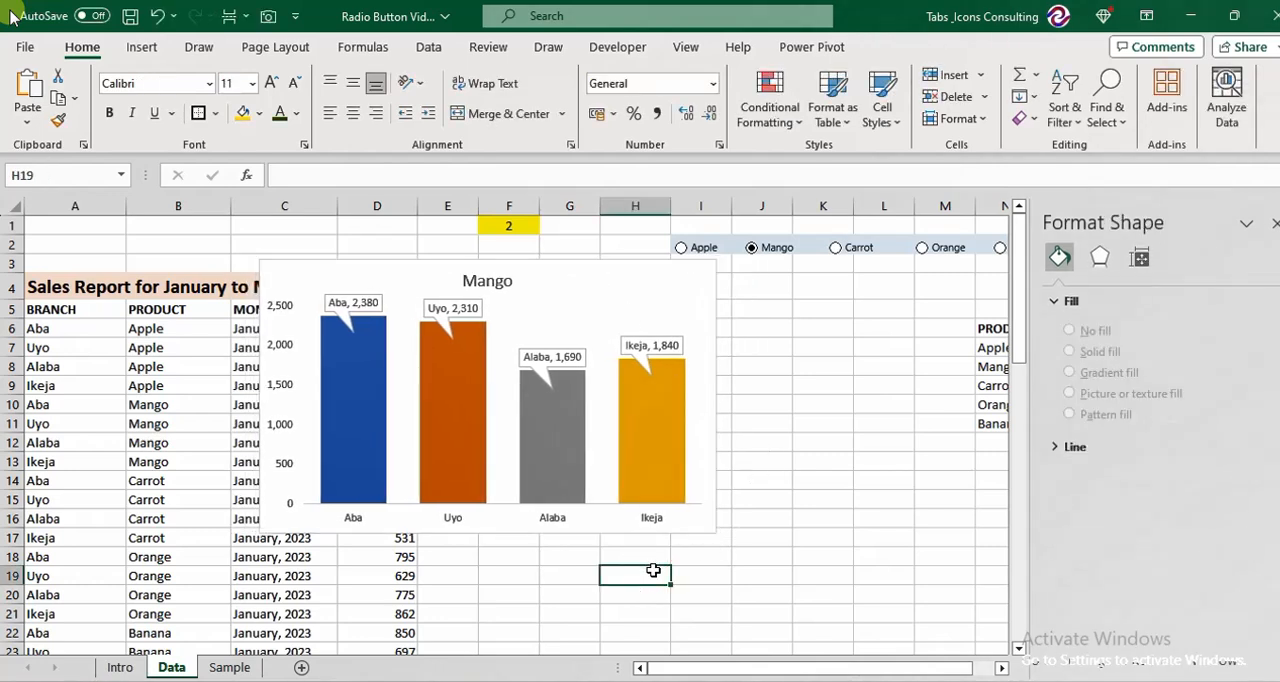
{"action": "type", "text": "First"}
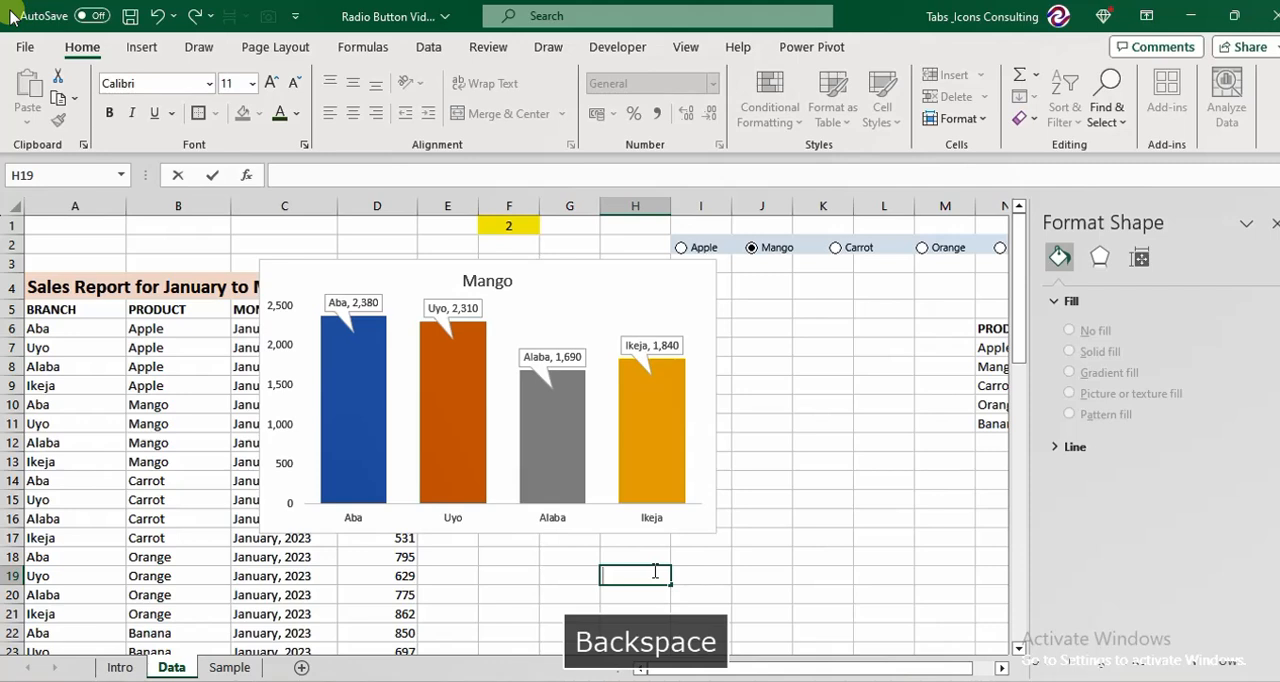
{"action": "type", "text": "Sa"}
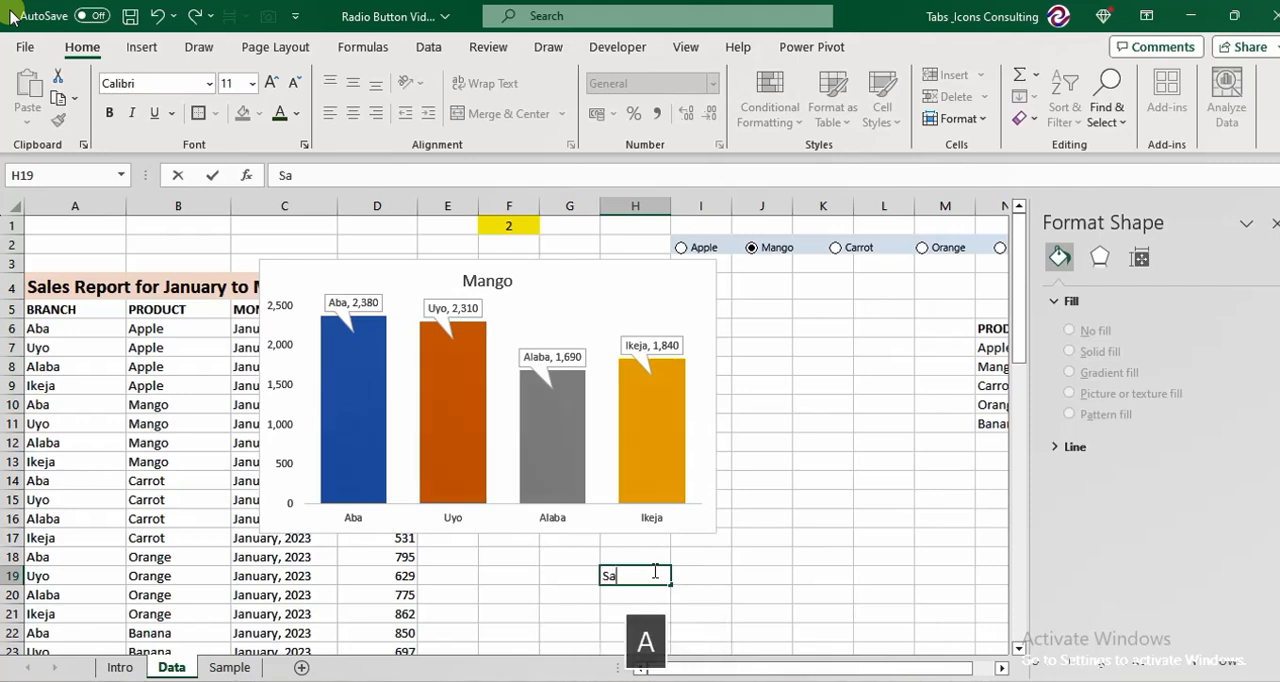
{"action": "type", "text": "les of"}
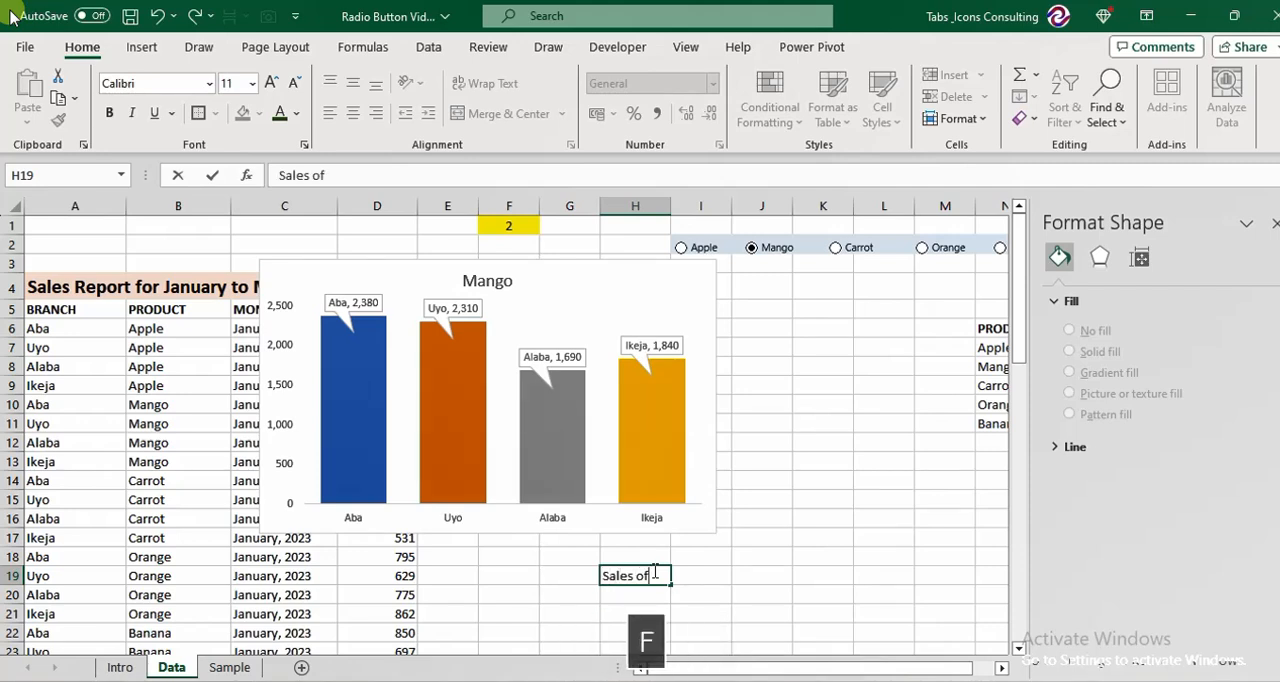
{"action": "key", "text": "Return"}
{"action": "key", "text": "Up"}
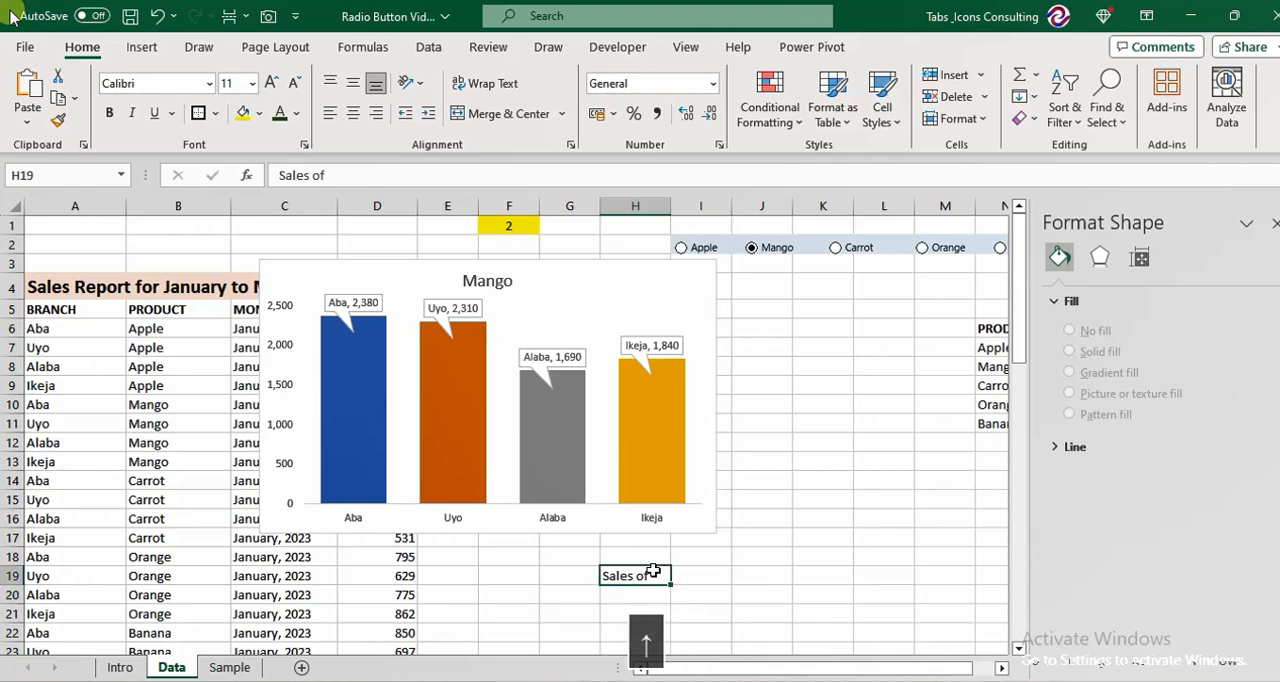
Enter "For Quarter-1" in I19, beside the "Sales of" text.
{"action": "key", "text": "Right"}
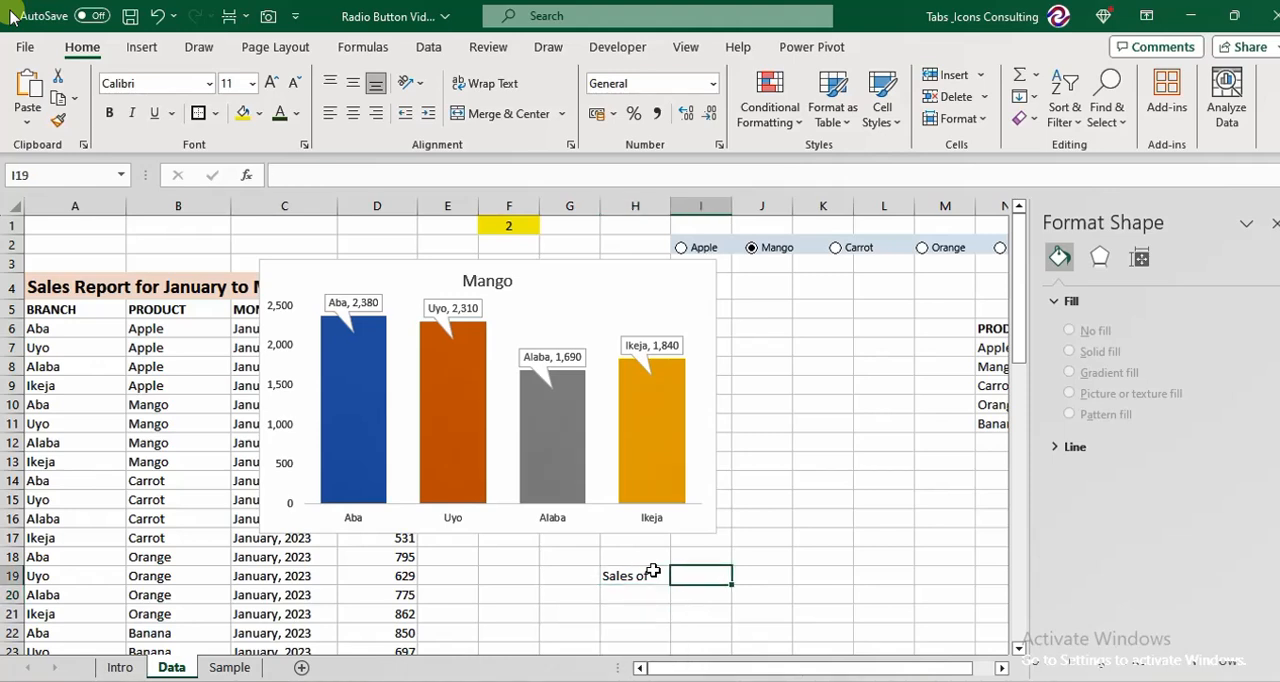
{"action": "type", "text": "For"}
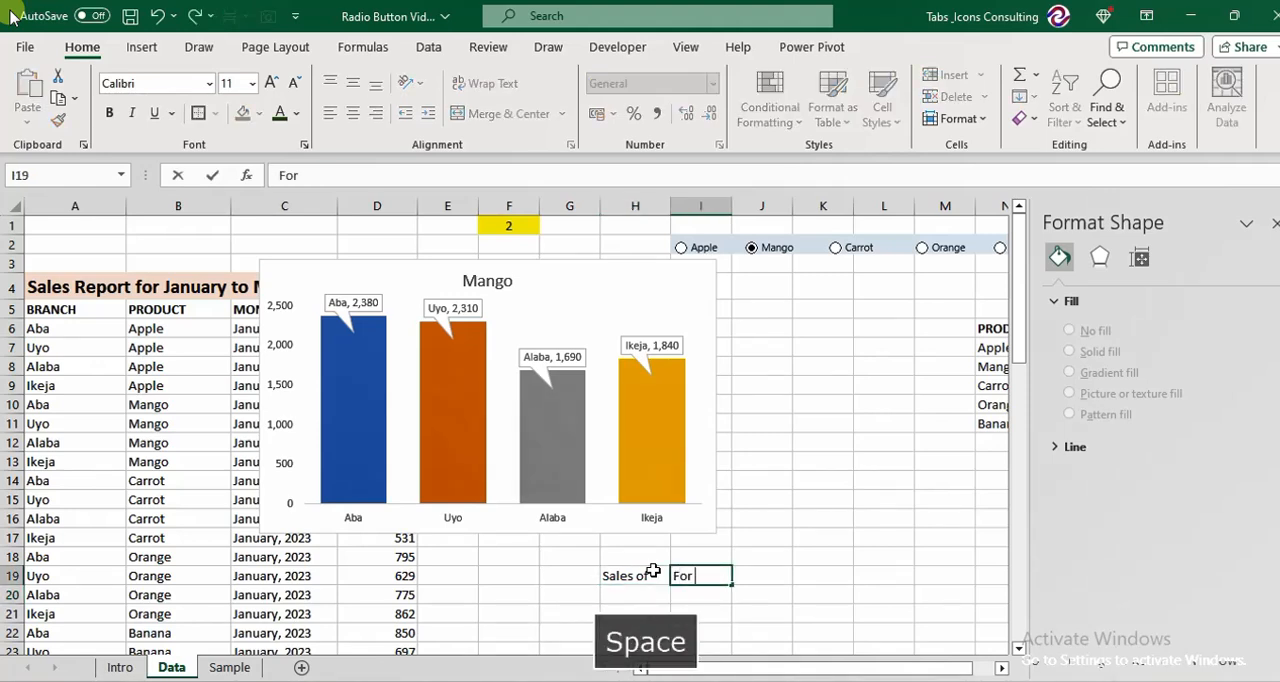
{"action": "type", "text": " Quarter"}
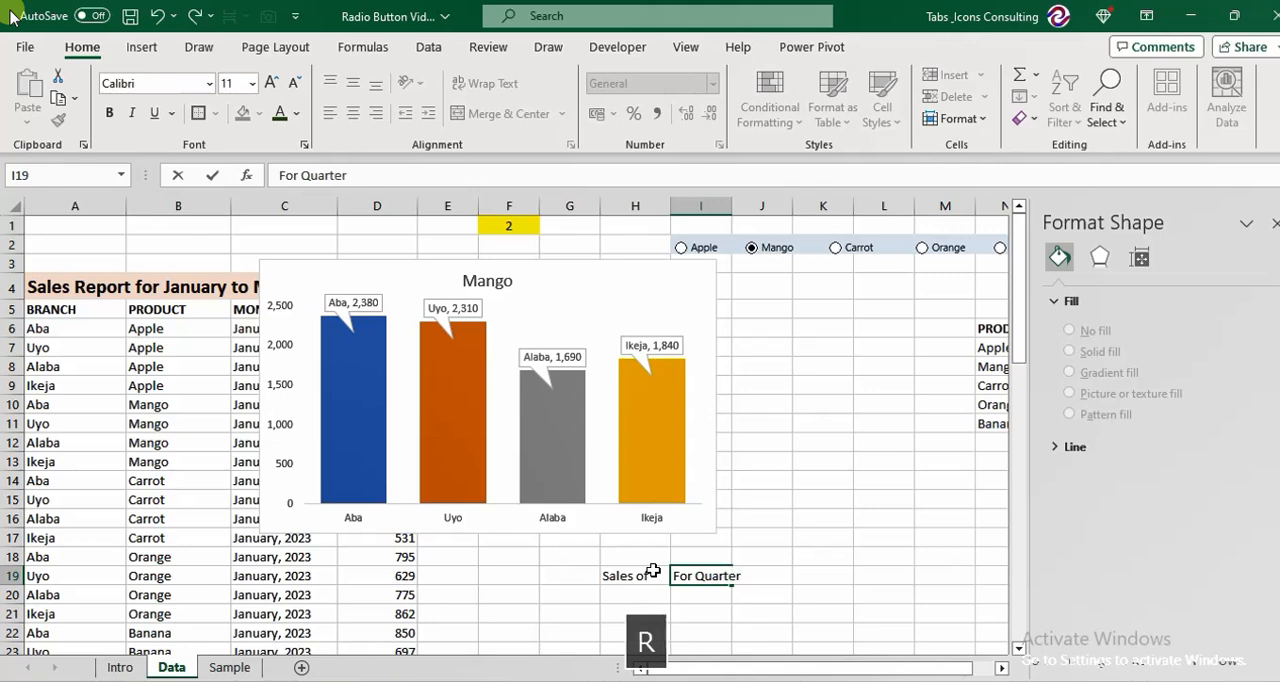
{"action": "type", "text": "-1"}
{"action": "key", "text": "Return"}
{"action": "key", "text": "Down"}
{"action": "key", "text": "Left"}
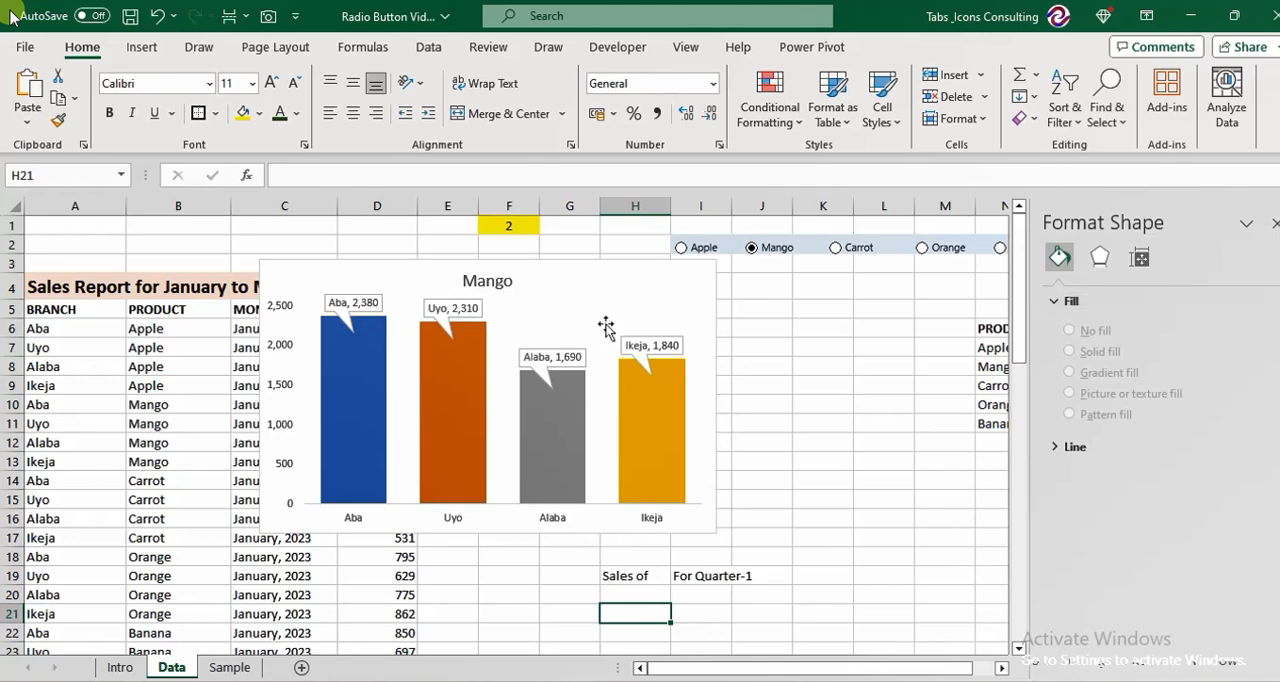
Move the chart clear of the branch summary and enter =CONCATENATE(H19," ",H6," ",I19) in H21.
{"action": "left_click_drag", "start_coordinate": [589, 274], "coordinate": [420, 268]}
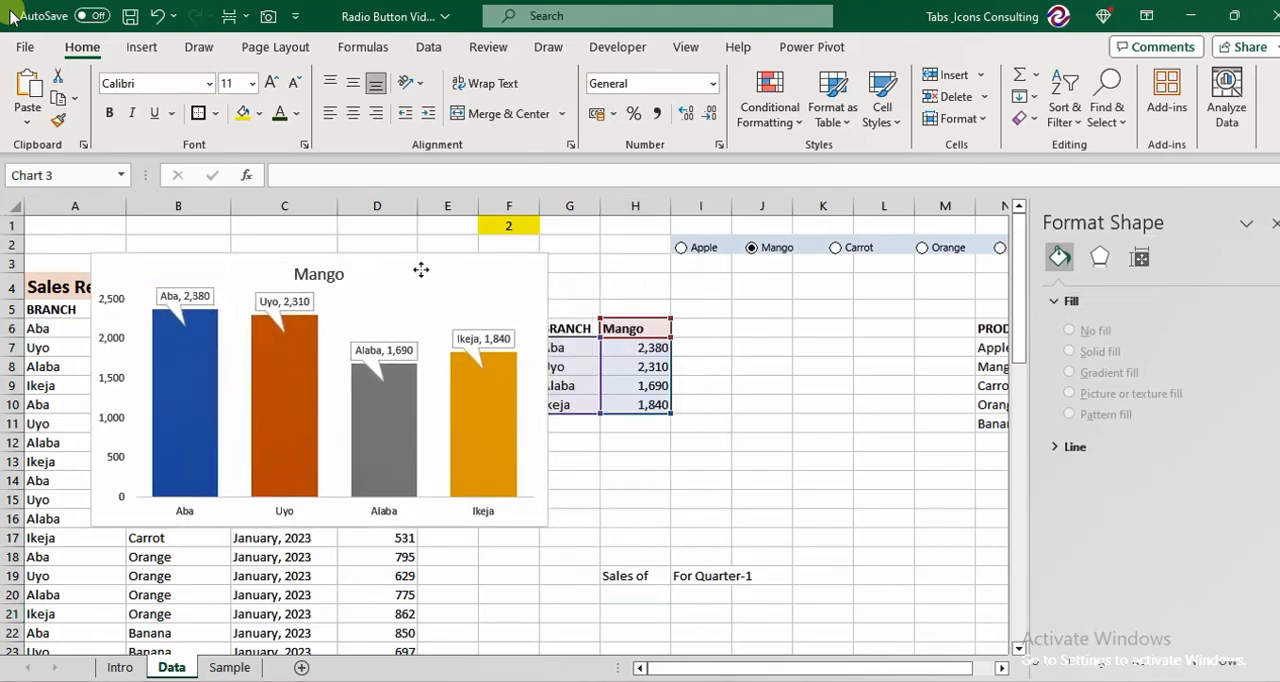
{"action": "left_click", "coordinate": [634, 607]}
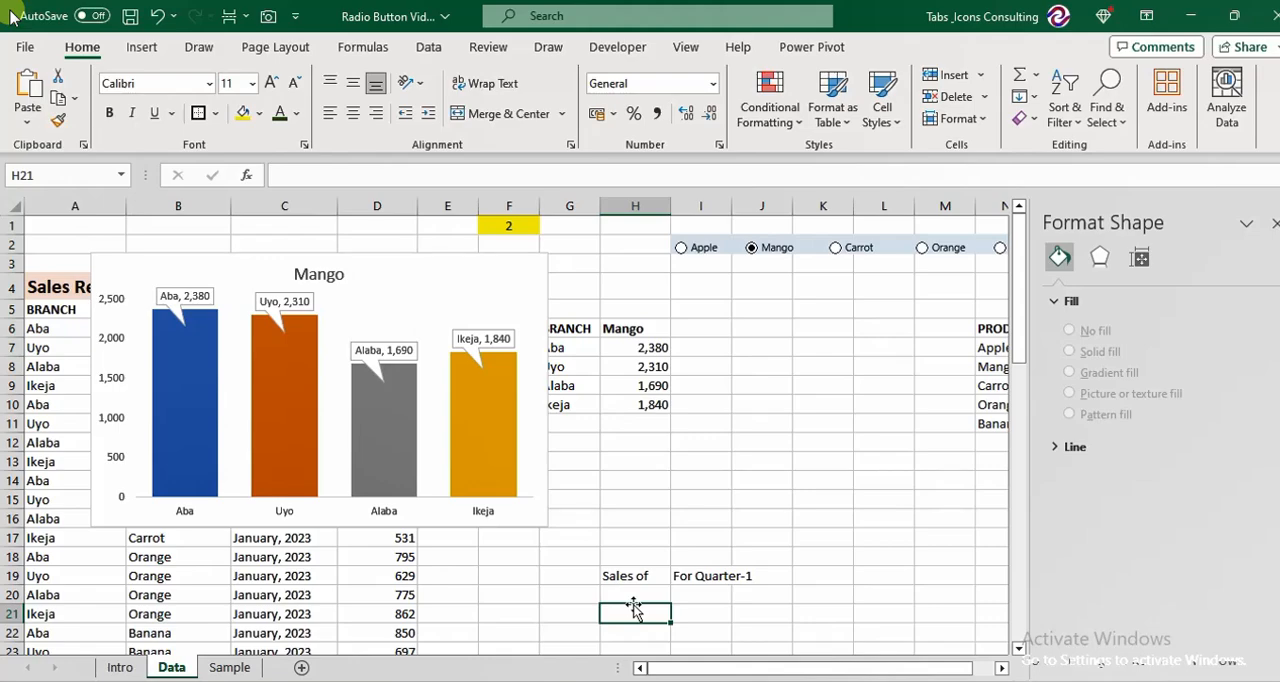
{"action": "type", "text": "=conc"}
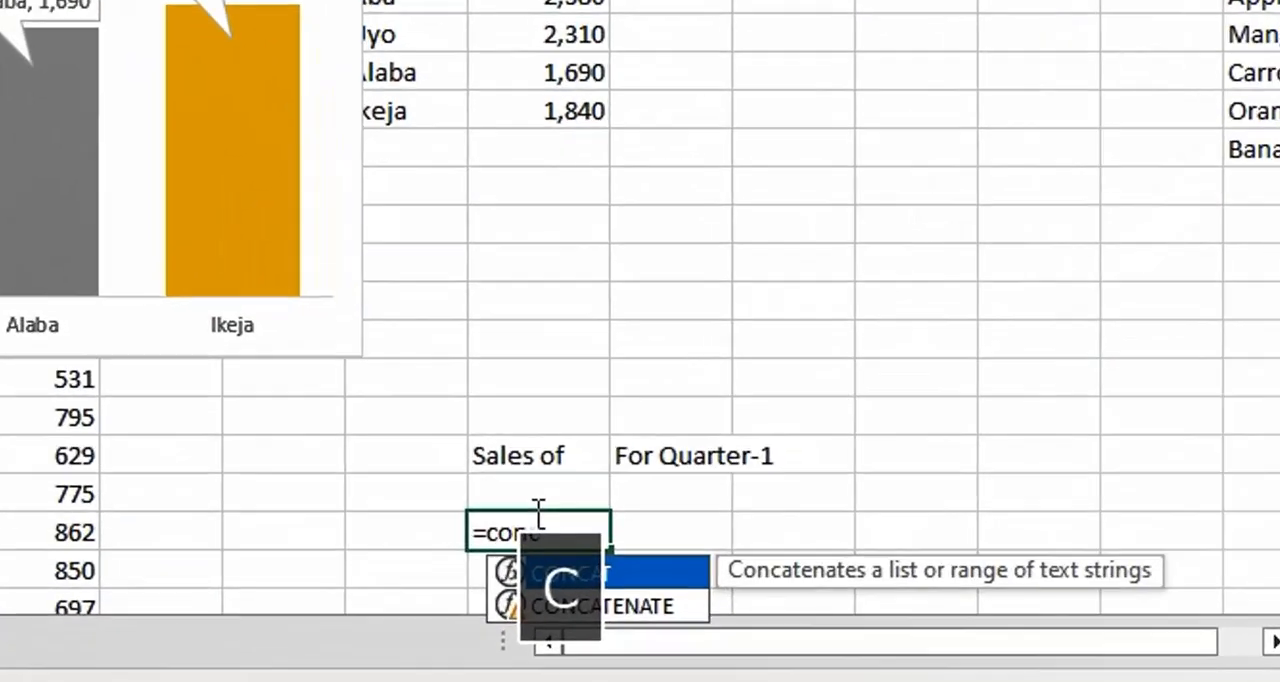
{"action": "key", "text": "Down"}
{"action": "key", "text": "Tab"}
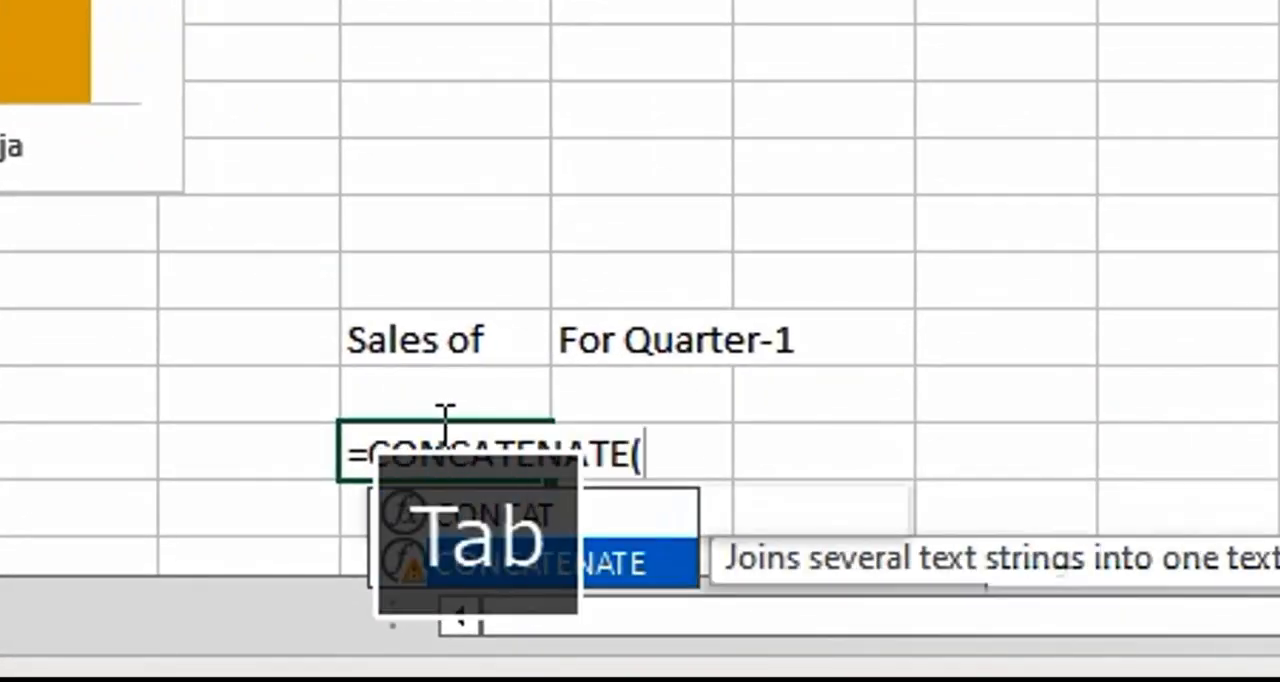
{"action": "key", "text": "Up"}
{"action": "key", "text": "Up"}
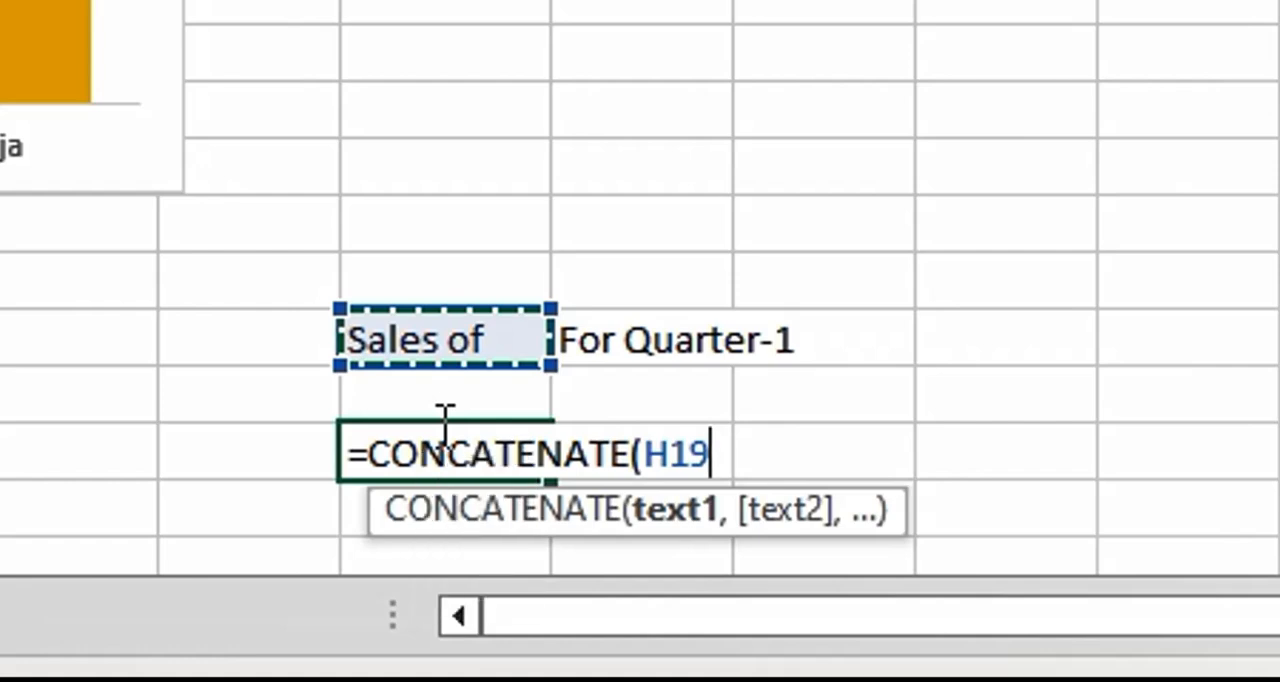
{"action": "type", "text": ","}
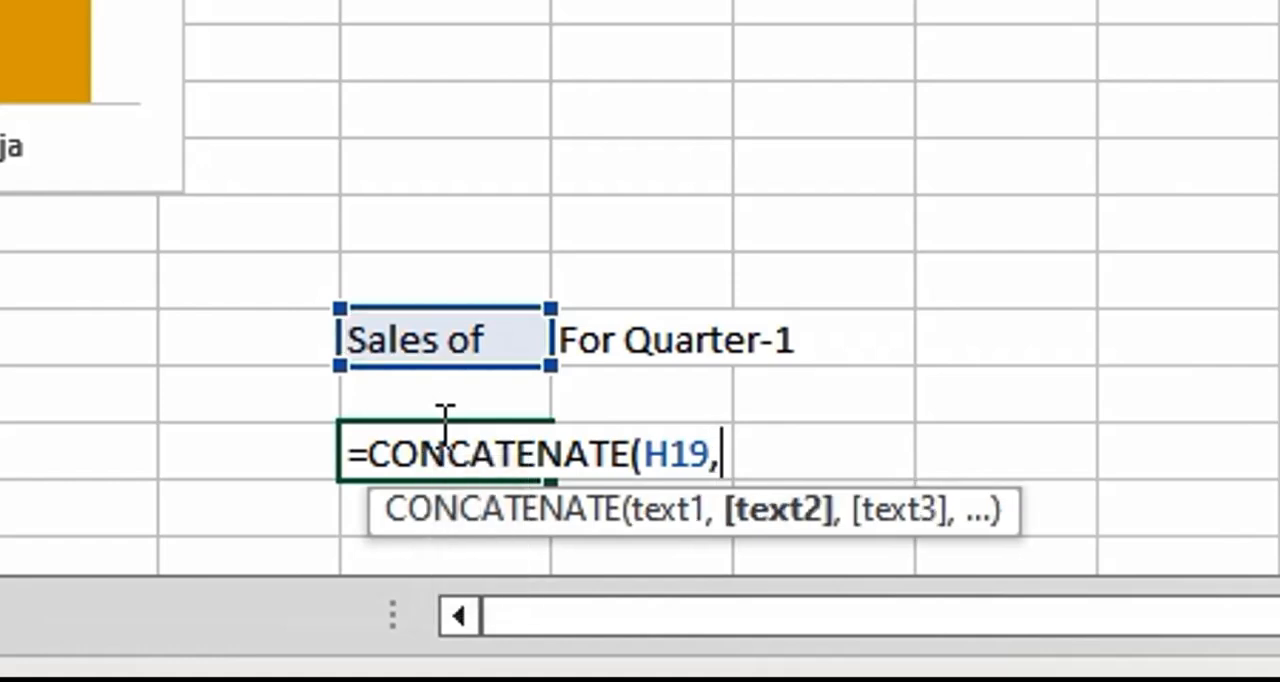
{"action": "type", "text": "\" \","}
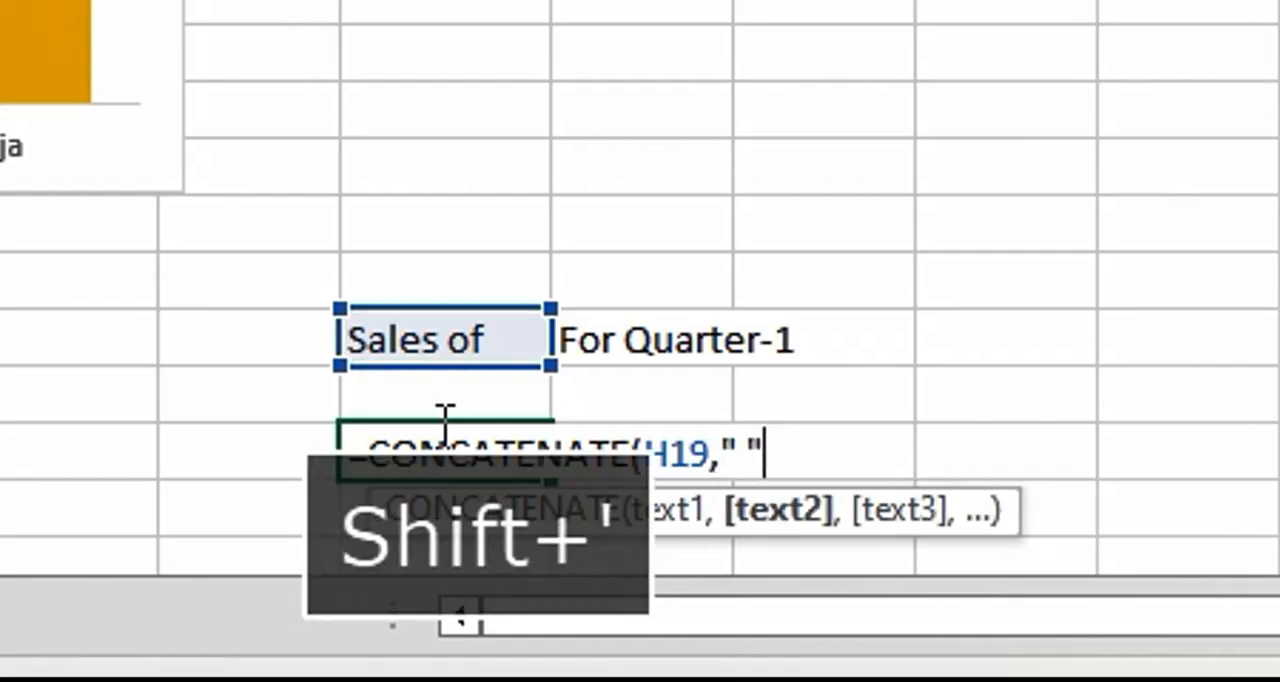
{"action": "key", "text": "Up"}
{"action": "key", "text": "Up"}
{"action": "key", "text": "Up"}
{"action": "key", "text": "Up"}
{"action": "key", "text": "Up"}
{"action": "key", "text": "Up"}
{"action": "key", "text": "Up"}
{"action": "key", "text": "Up"}
{"action": "key", "text": "Up"}
{"action": "key", "text": "Up"}
{"action": "key", "text": "Up"}
{"action": "key", "text": "Up"}
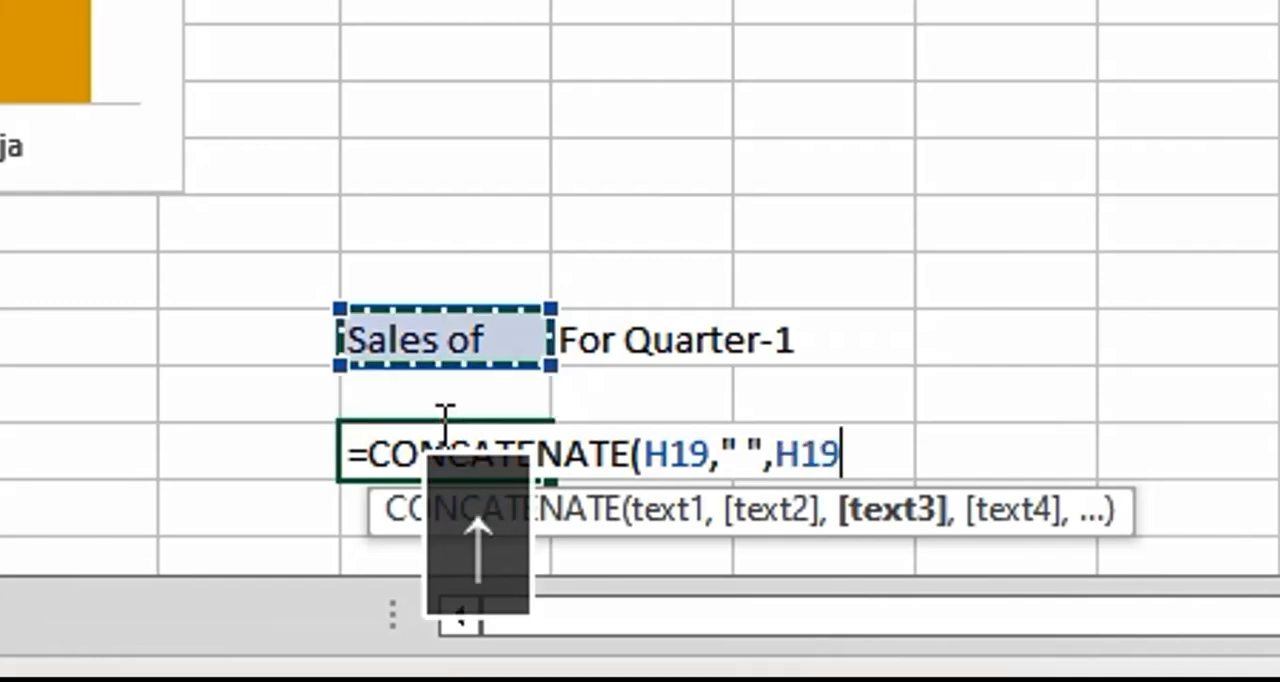
{"action": "key", "text": "Up"}
{"action": "key", "text": "Up"}
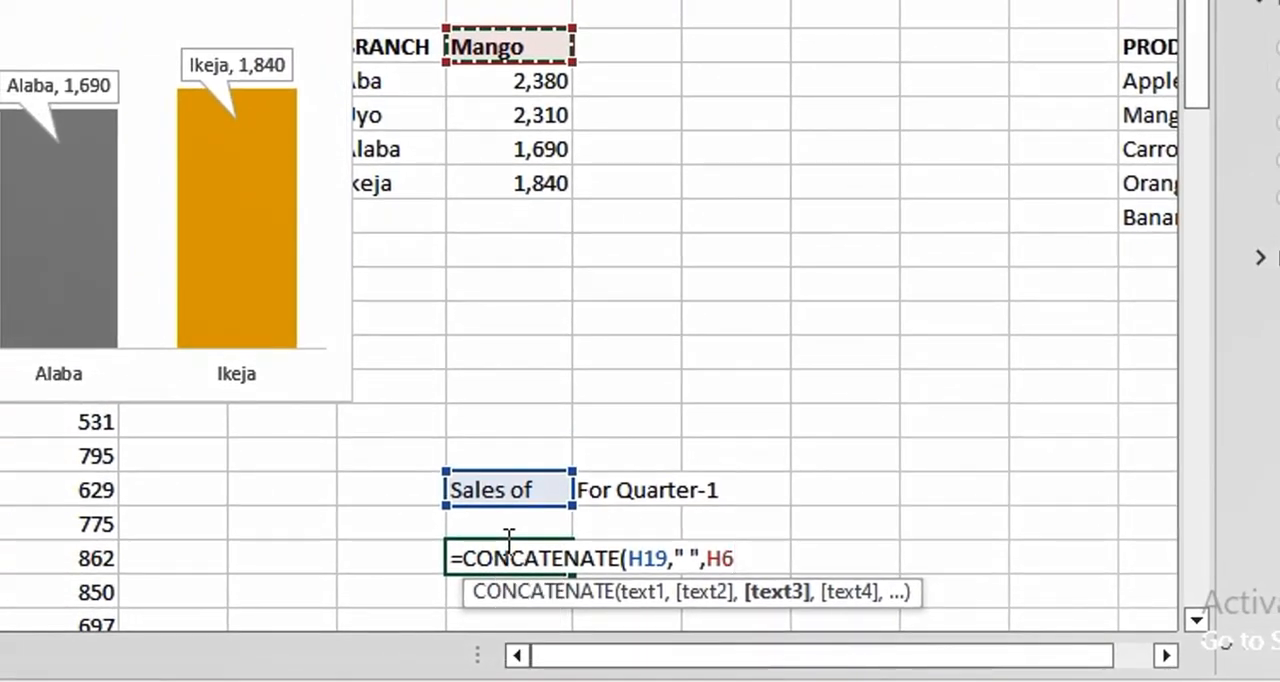
{"action": "type", "text": ",\" \""}
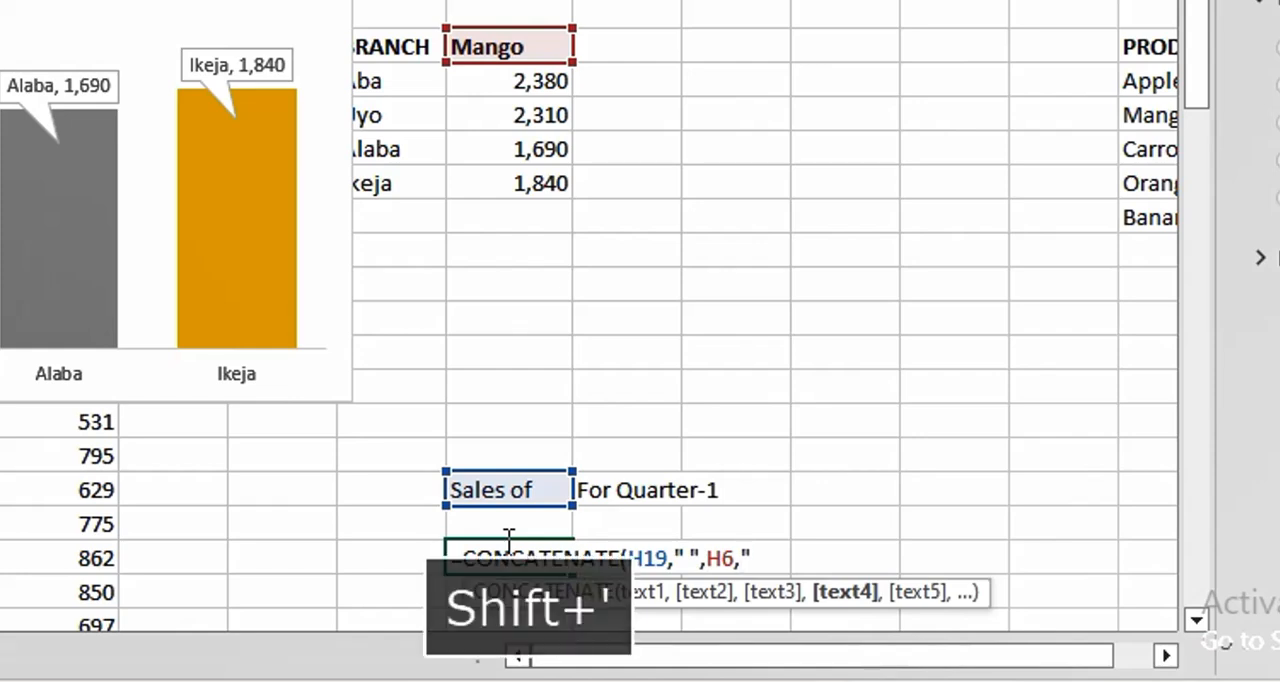
{"action": "type", "text": ","}
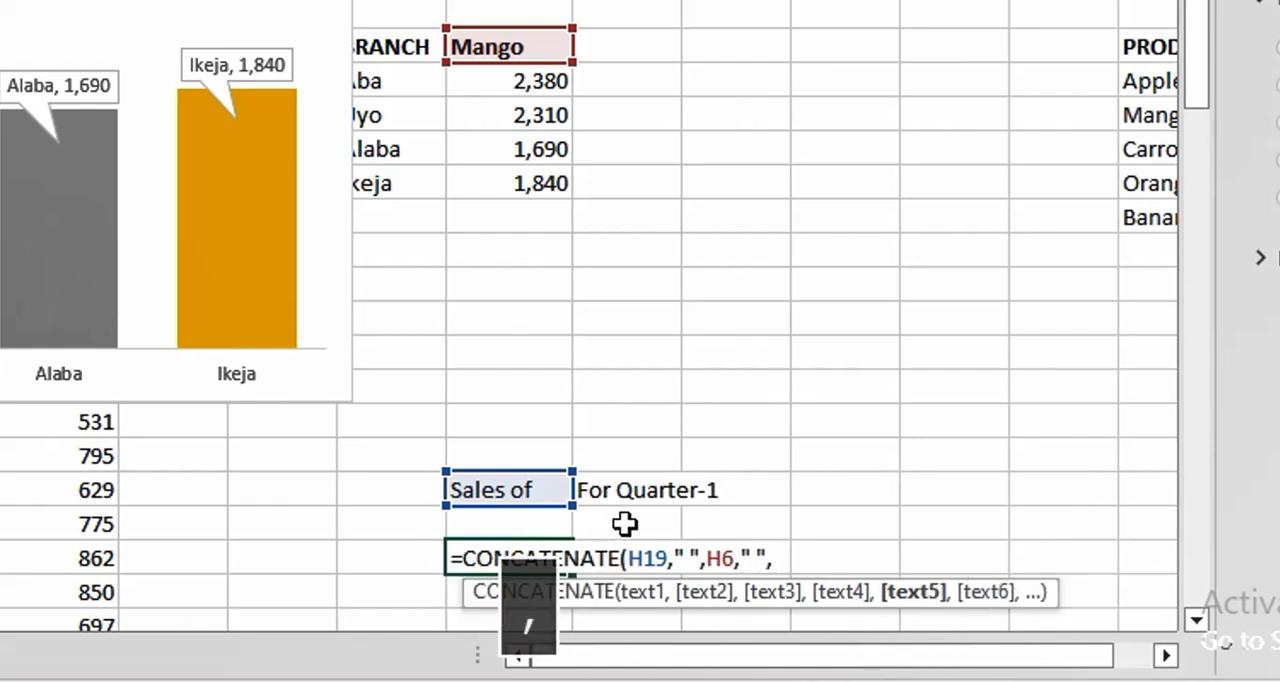
{"action": "left_click", "coordinate": [617, 491]}
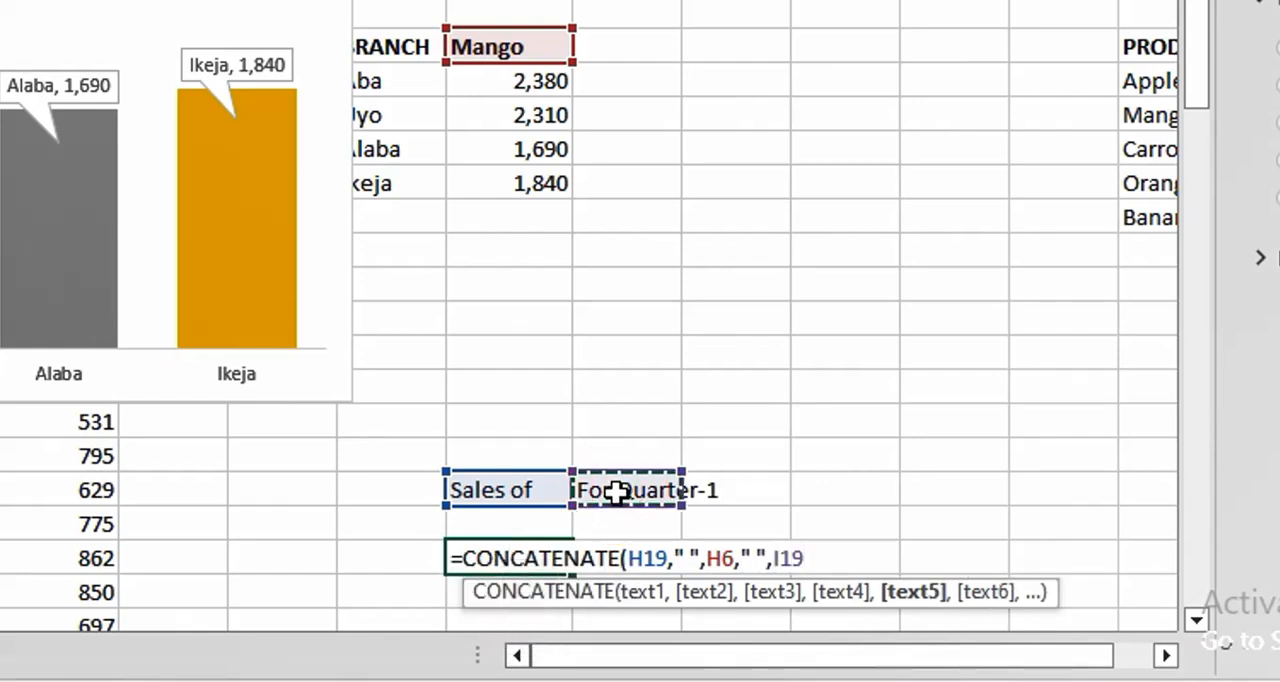
{"action": "key", "text": "Return"}
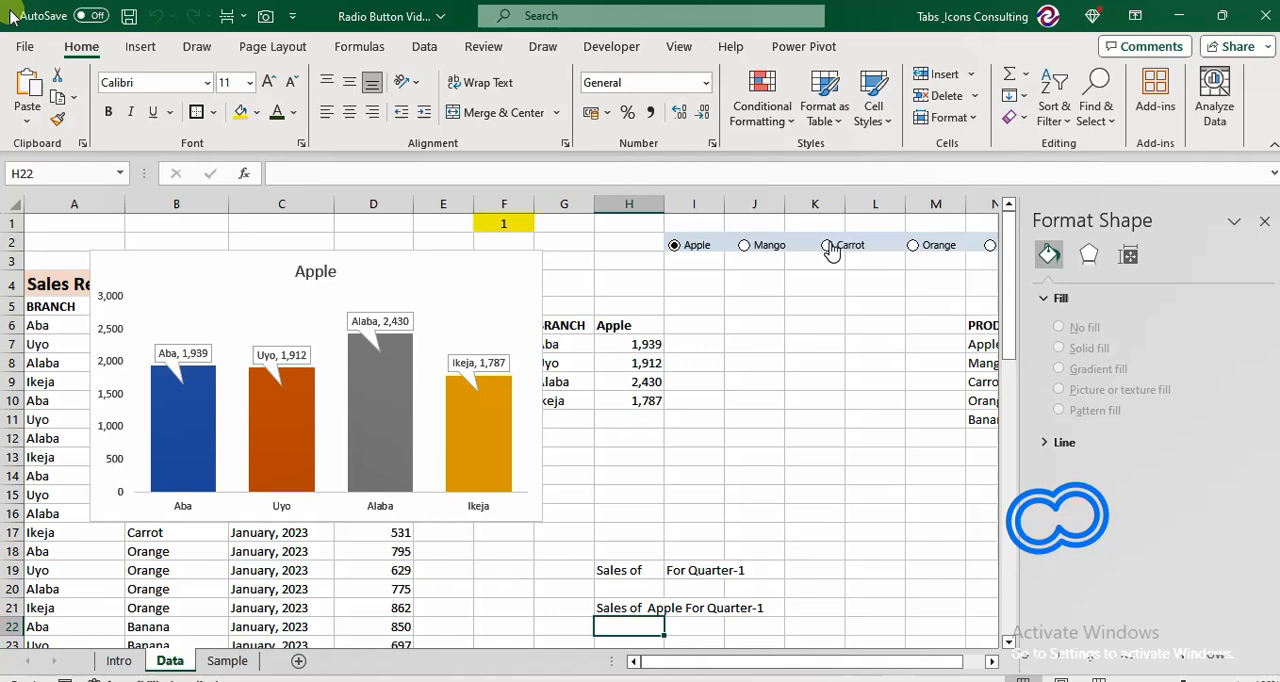
Switch the option buttons to Carrot and link the chart title to cell H21 on the Data sheet.
{"action": "left_click", "coordinate": [828, 244]}
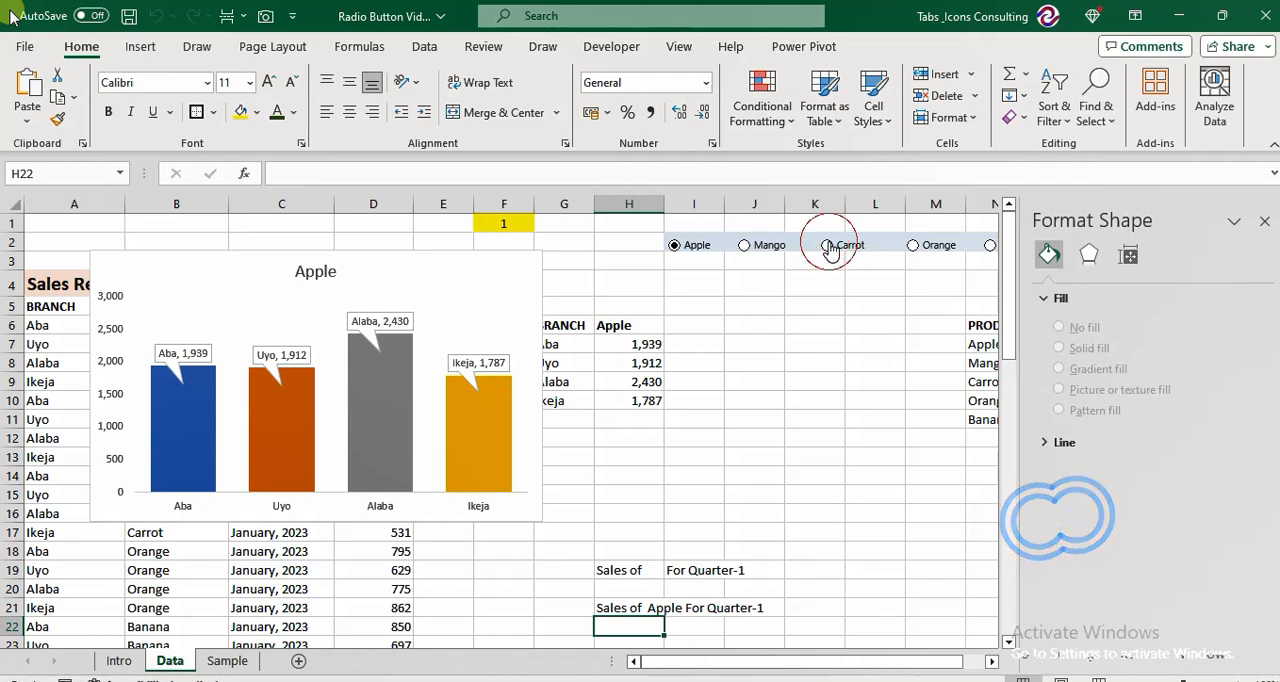
{"action": "left_click", "coordinate": [325, 281]}
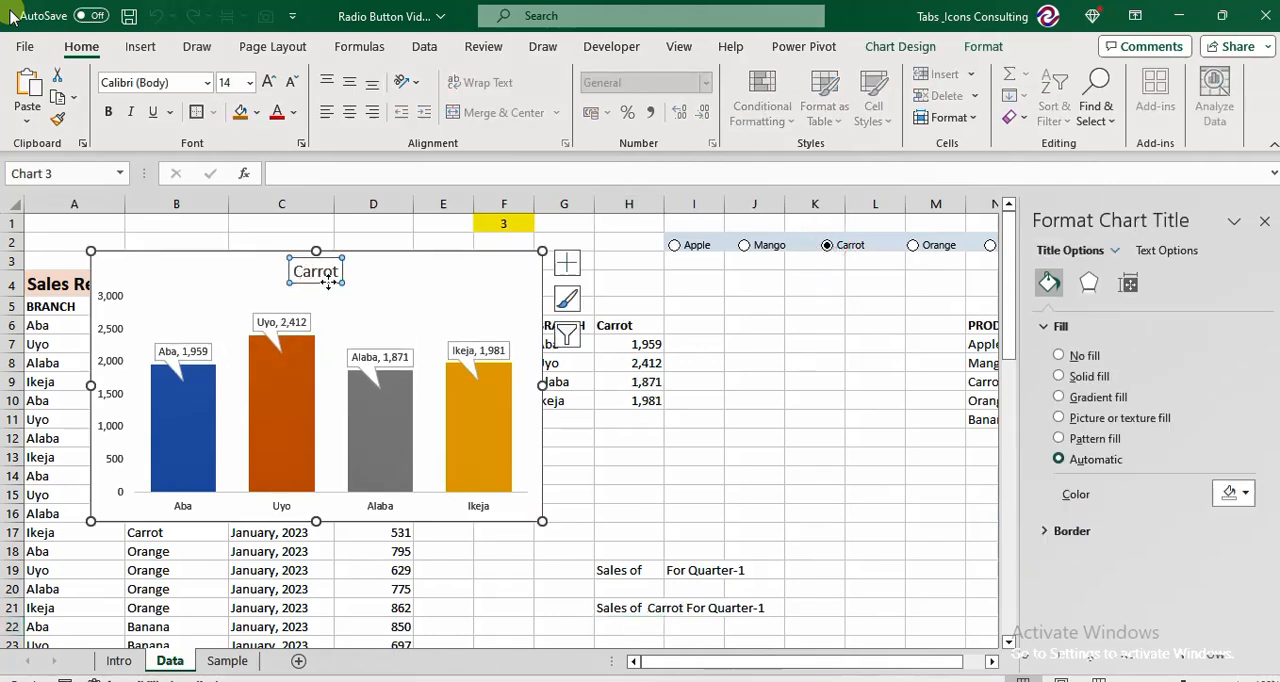
{"action": "left_click", "coordinate": [567, 266]}
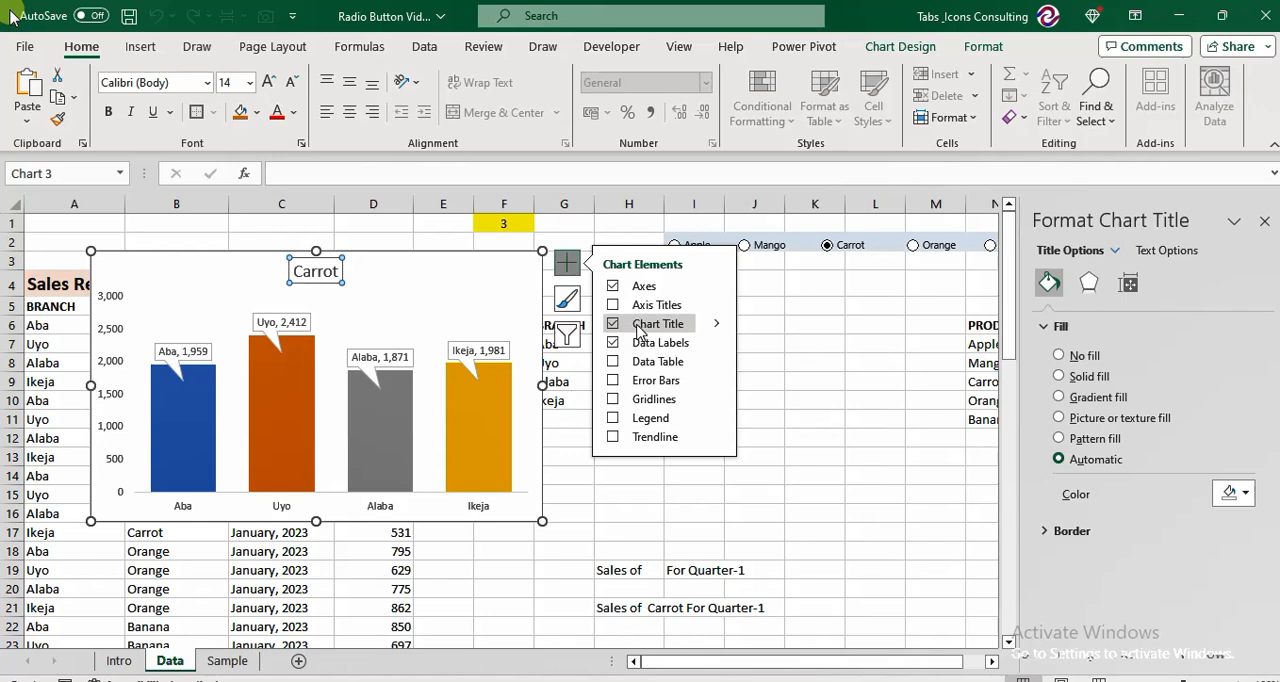
{"action": "left_click", "coordinate": [716, 323]}
{"action": "left_click", "coordinate": [758, 331]}
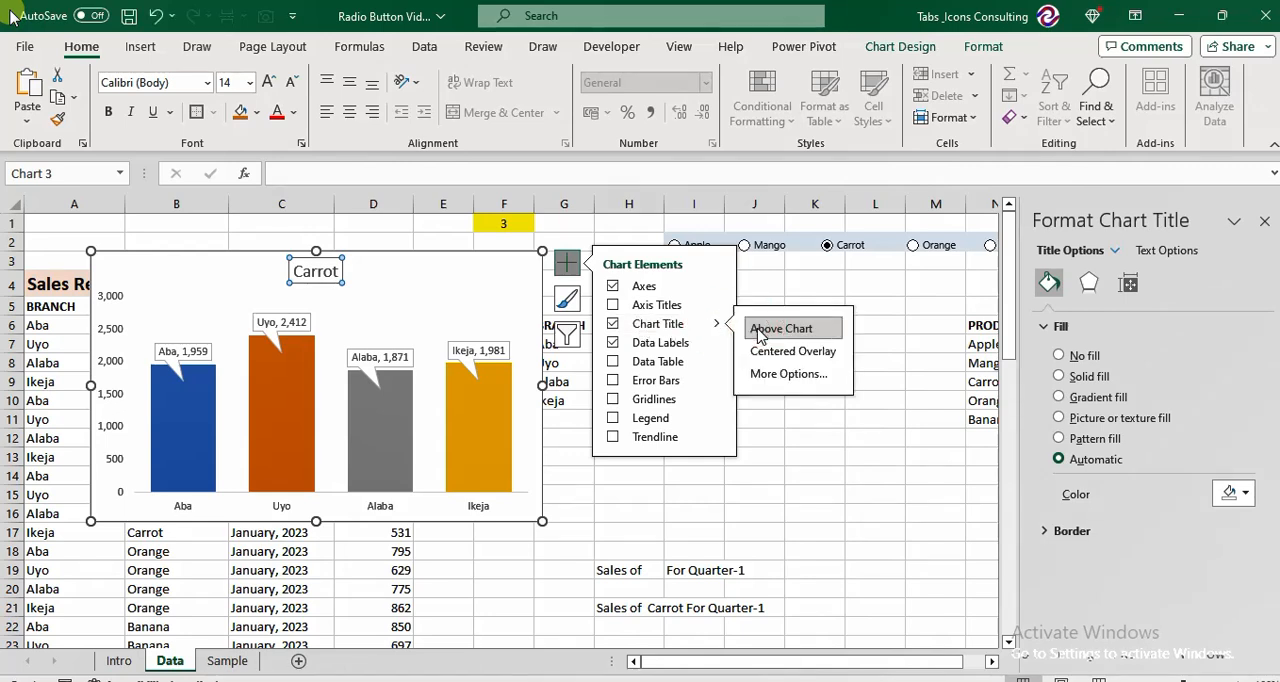
{"action": "left_click", "coordinate": [284, 175]}
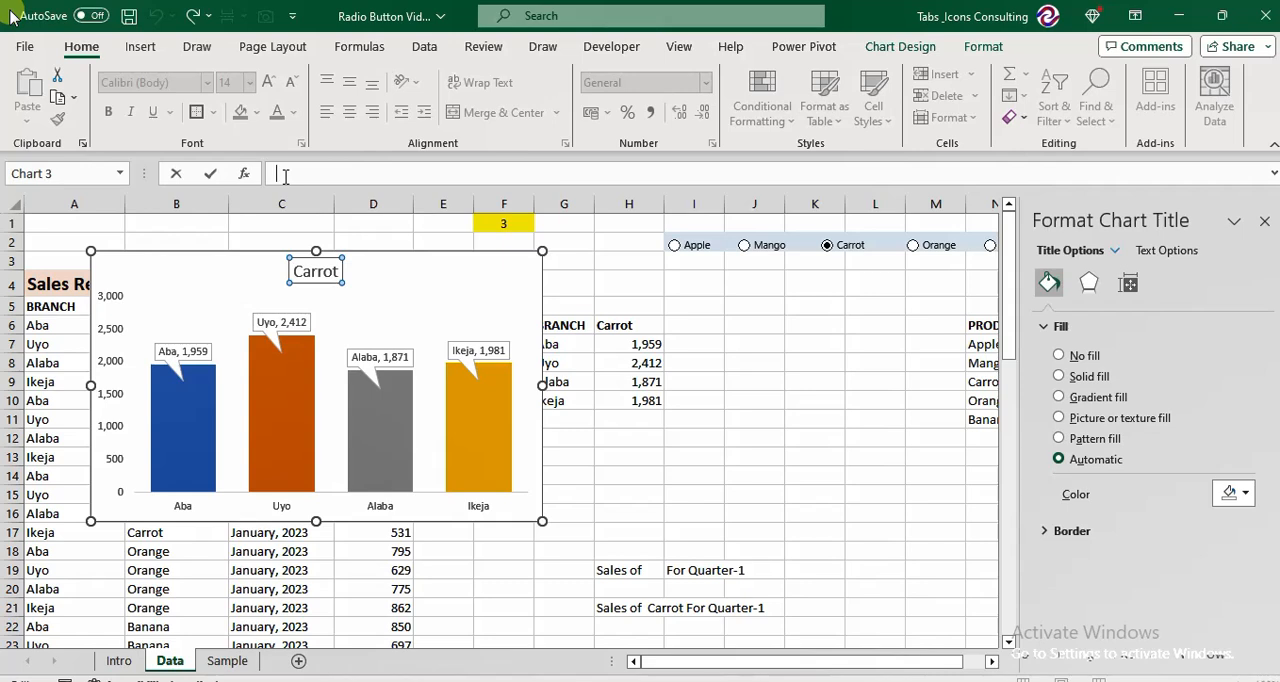
{"action": "type", "text": "="}
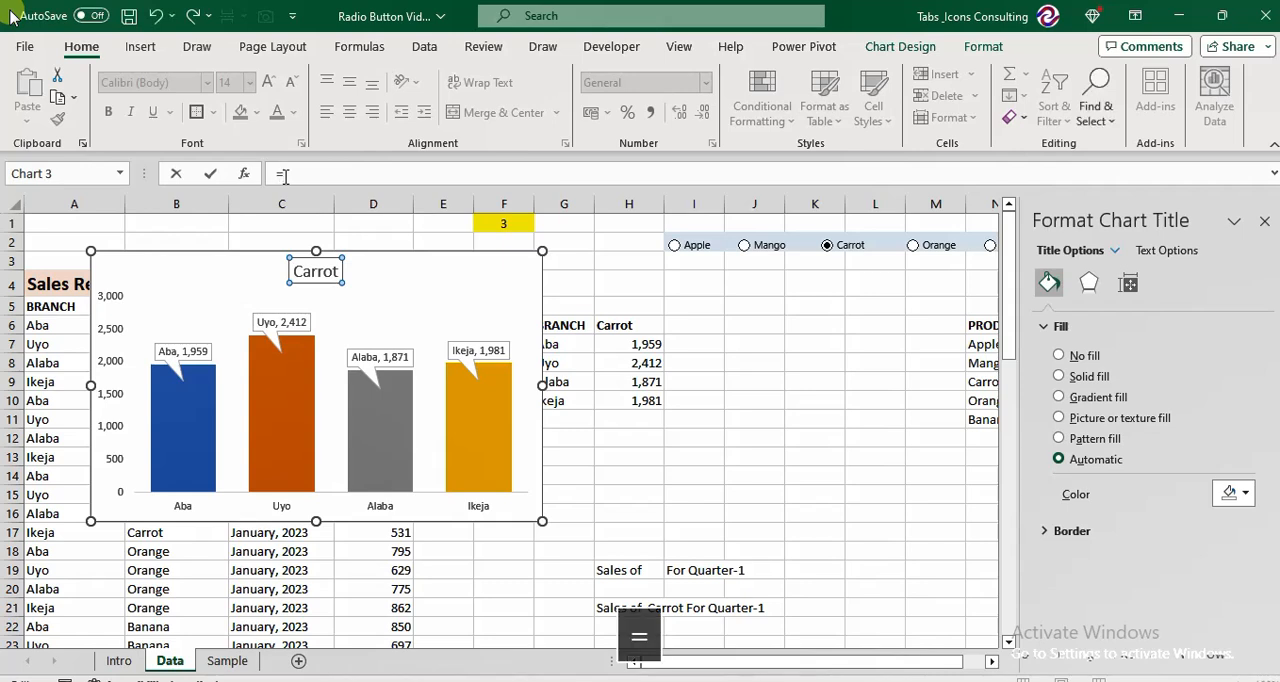
{"action": "left_click", "coordinate": [615, 608]}
{"action": "key", "text": "Return"}
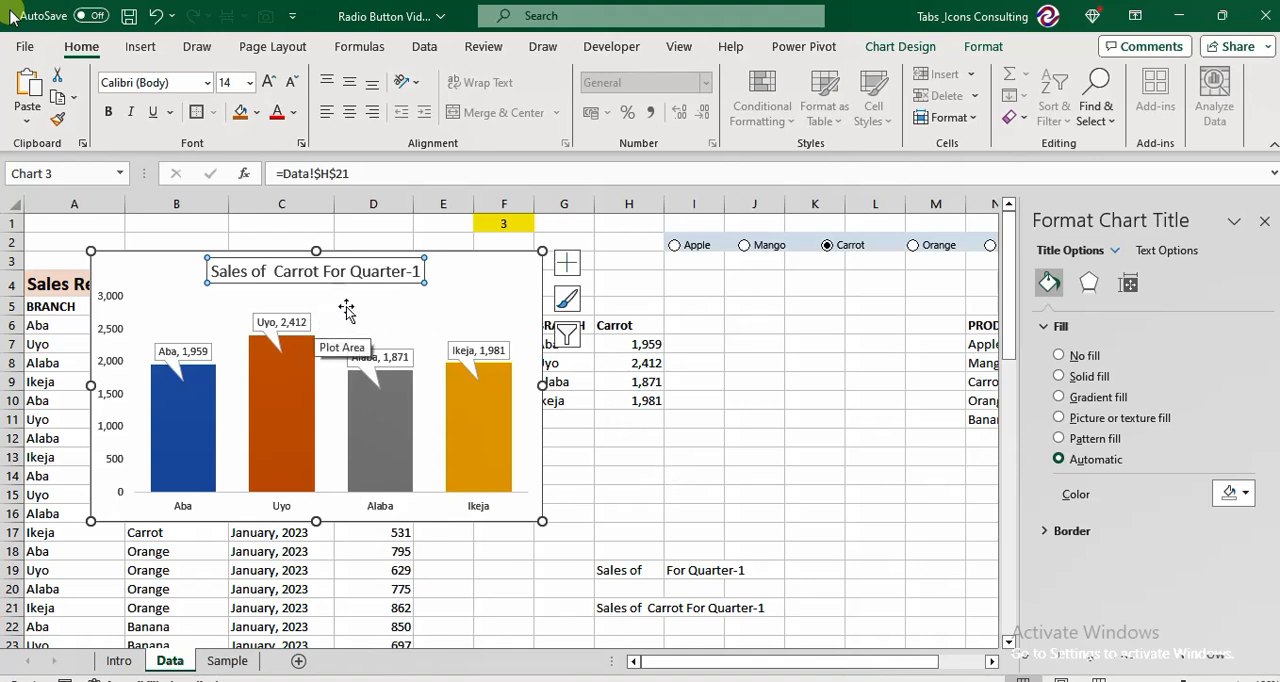
Test the linked chart title with the Mango option and move the chart directly beneath the option buttons.
{"action": "left_click", "coordinate": [746, 246]}
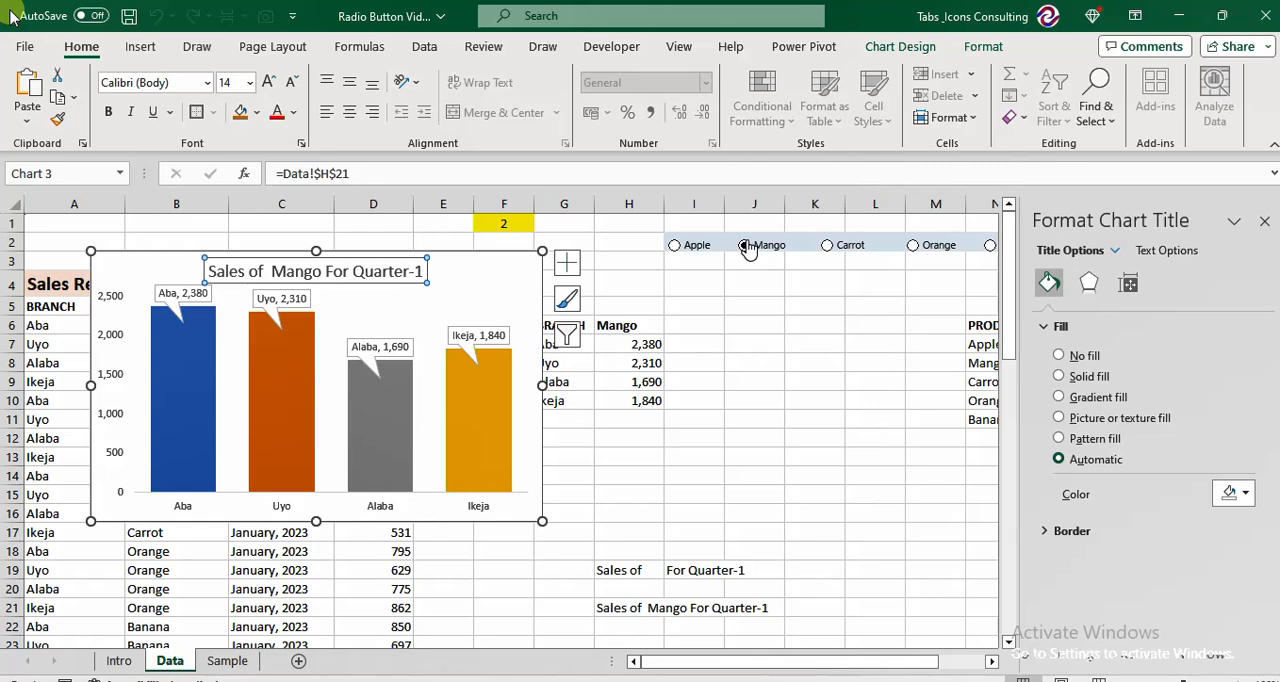
{"action": "left_click", "coordinate": [501, 273]}
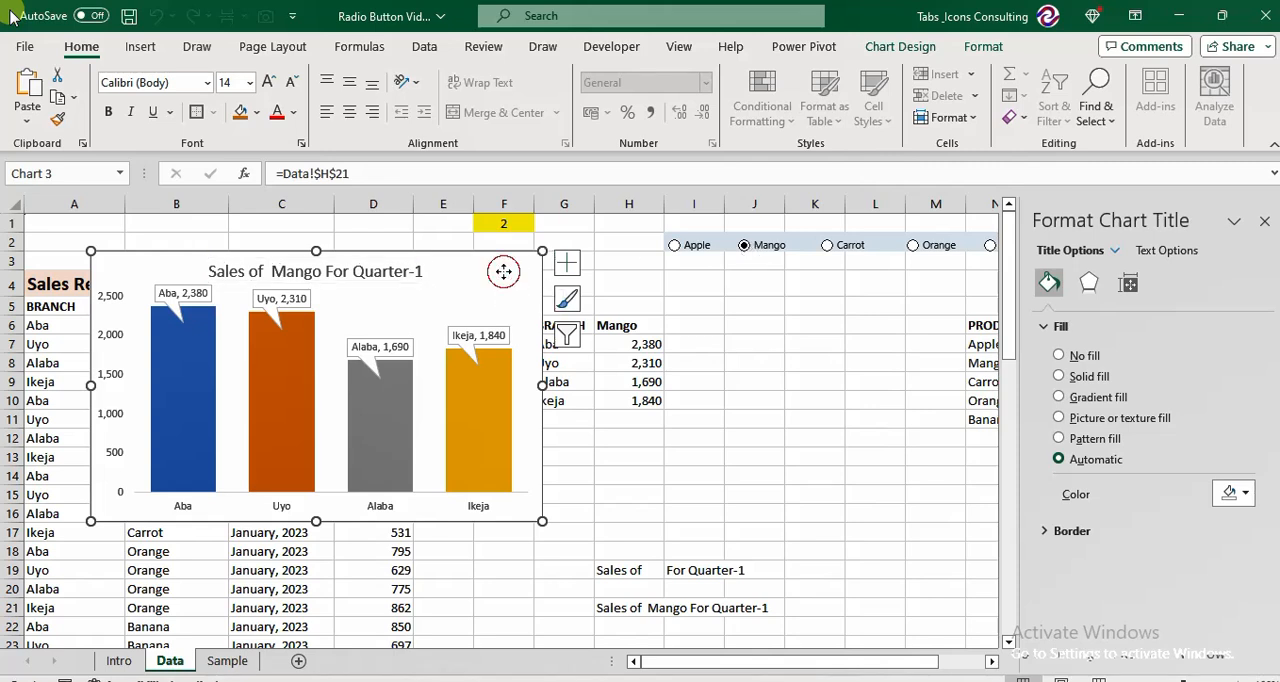
{"action": "left_click", "coordinate": [1264, 221]}
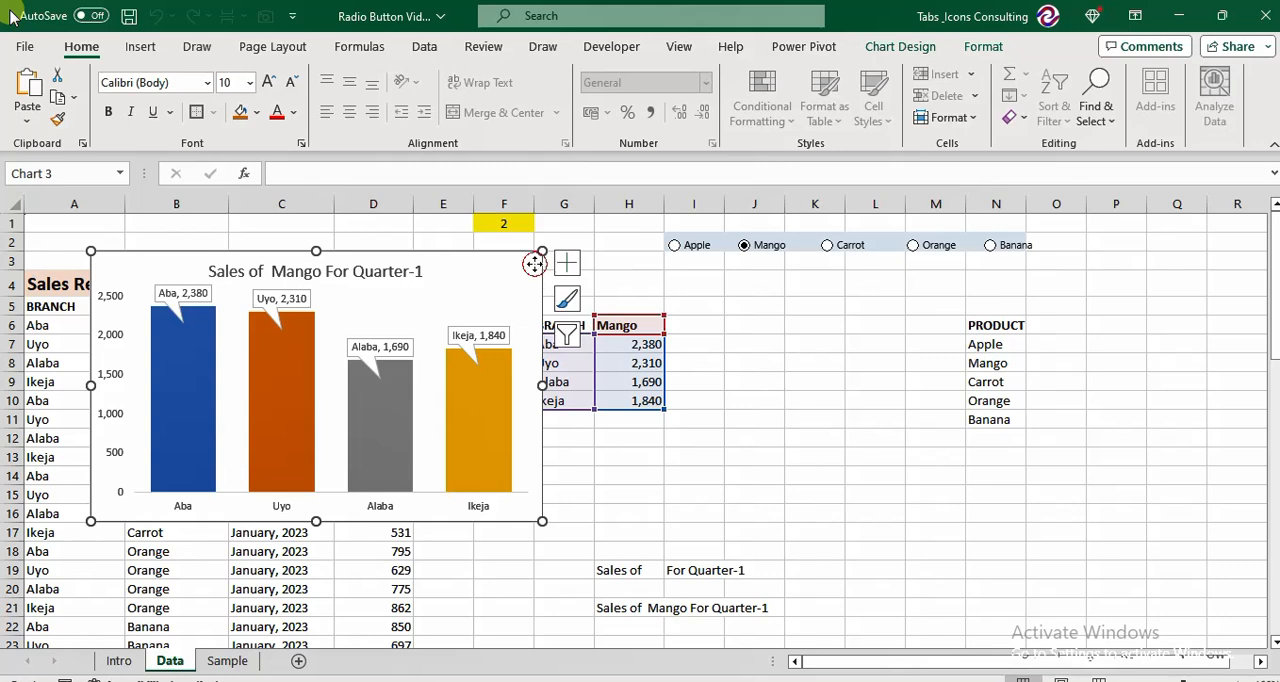
{"action": "left_click_drag", "start_coordinate": [537, 272], "coordinate": [1057, 272]}
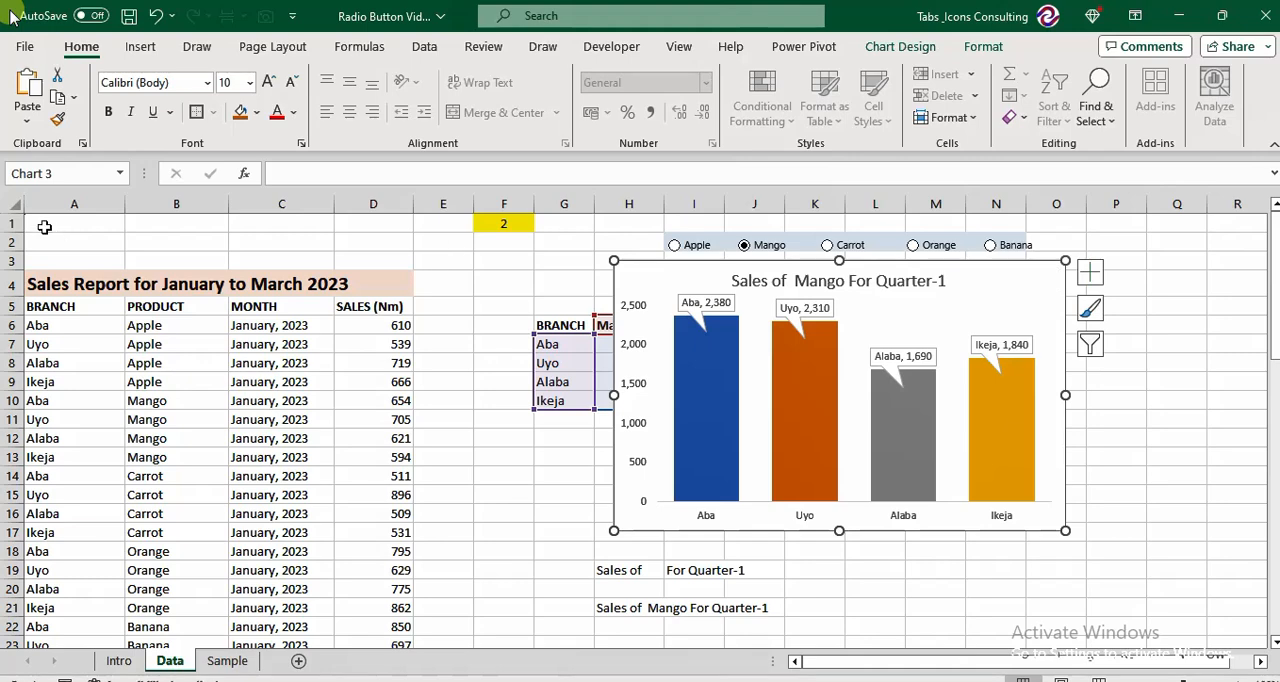
Fill the entire Data sheet with the darkest theme green and set all cell text to the same green.
{"action": "left_click", "coordinate": [6, 203]}
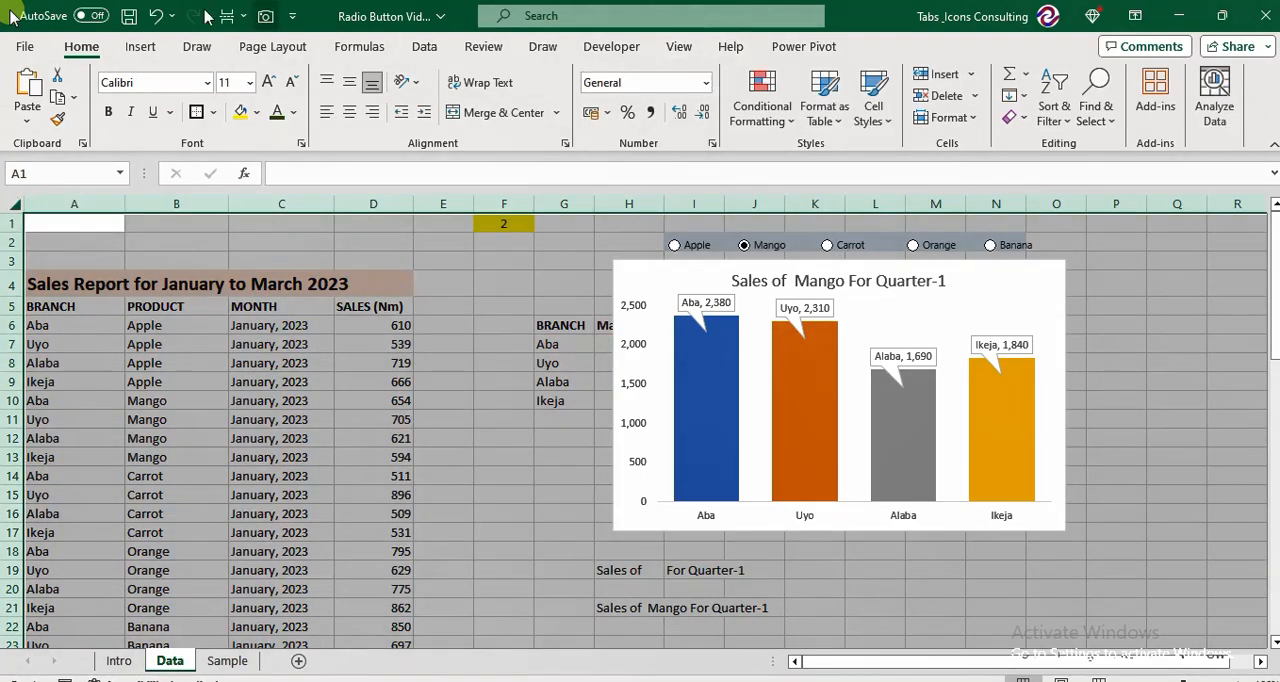
{"action": "left_click", "coordinate": [259, 113]}
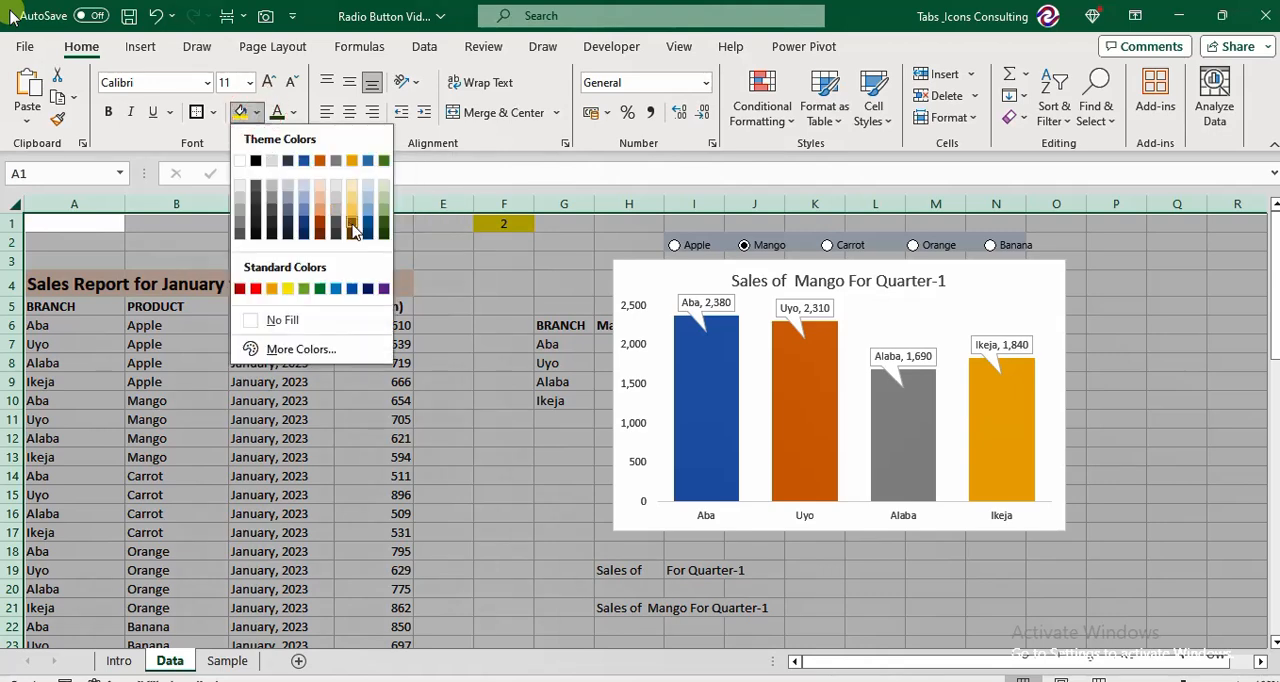
{"action": "left_click", "coordinate": [383, 234]}
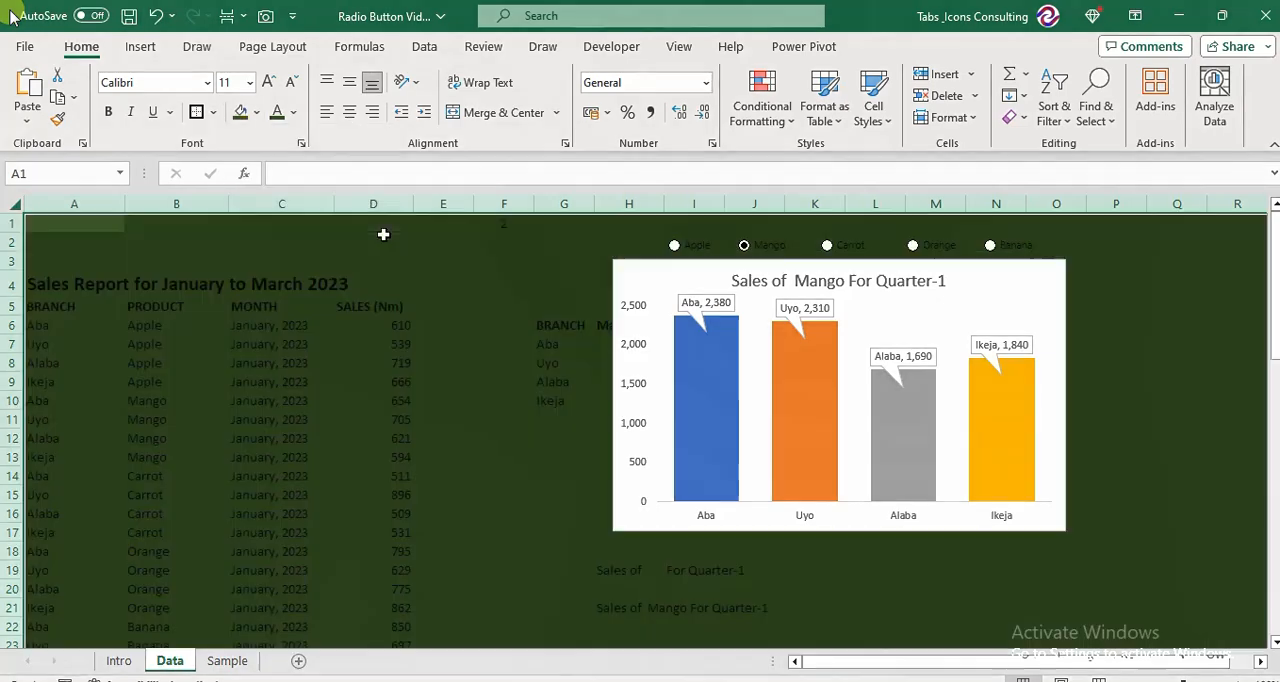
{"action": "left_click", "coordinate": [294, 113]}
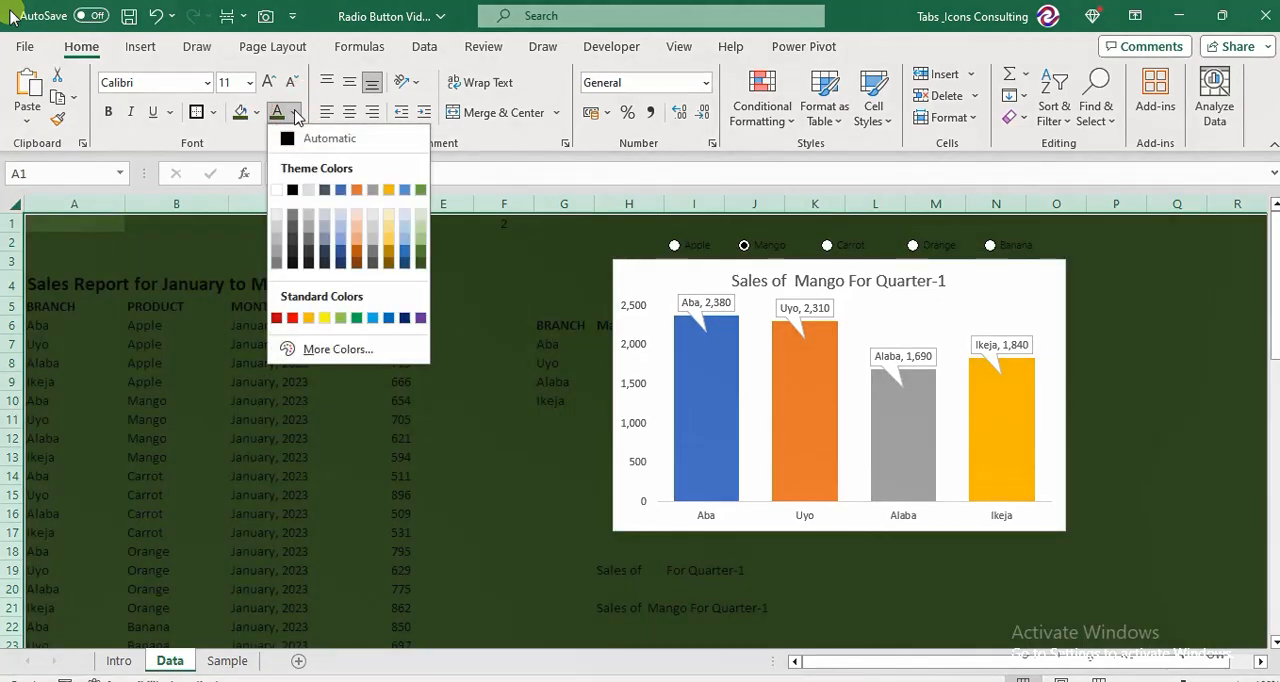
{"action": "left_click", "coordinate": [421, 263]}
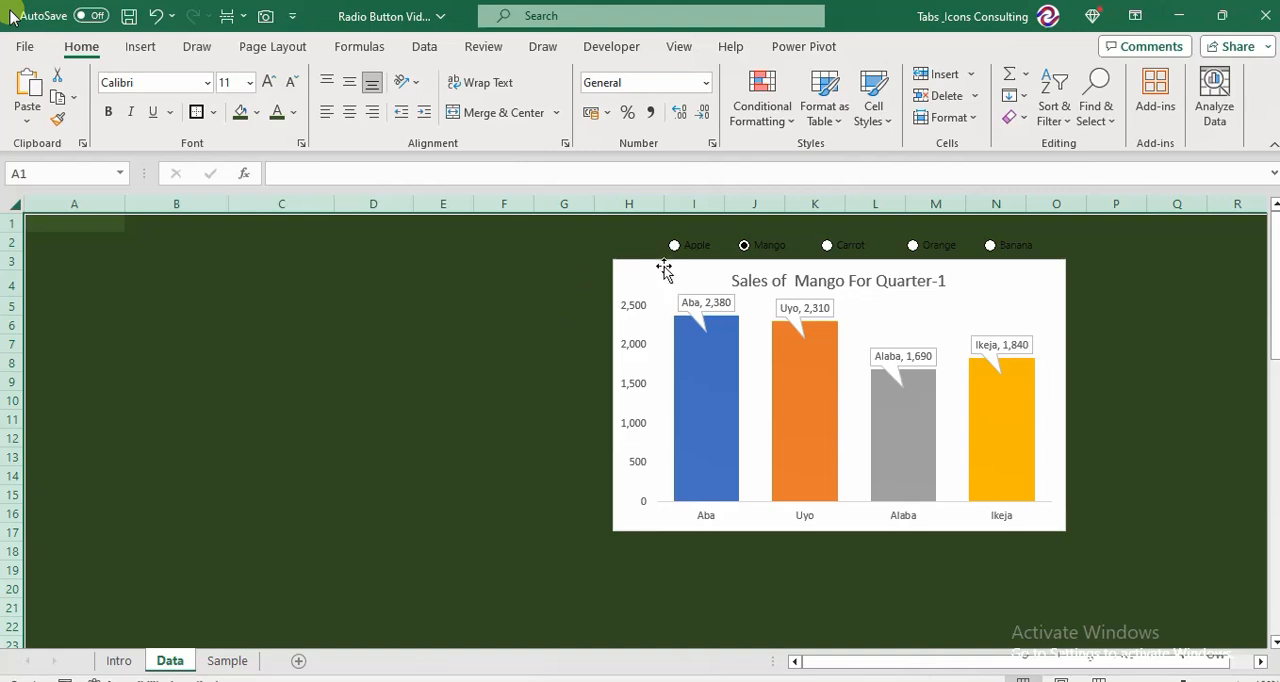
Shift the chart slightly away from the option buttons and fill I2:O3 behind them with the lightest theme orange.
{"action": "left_click_drag", "start_coordinate": [649, 268], "coordinate": [606, 298]}
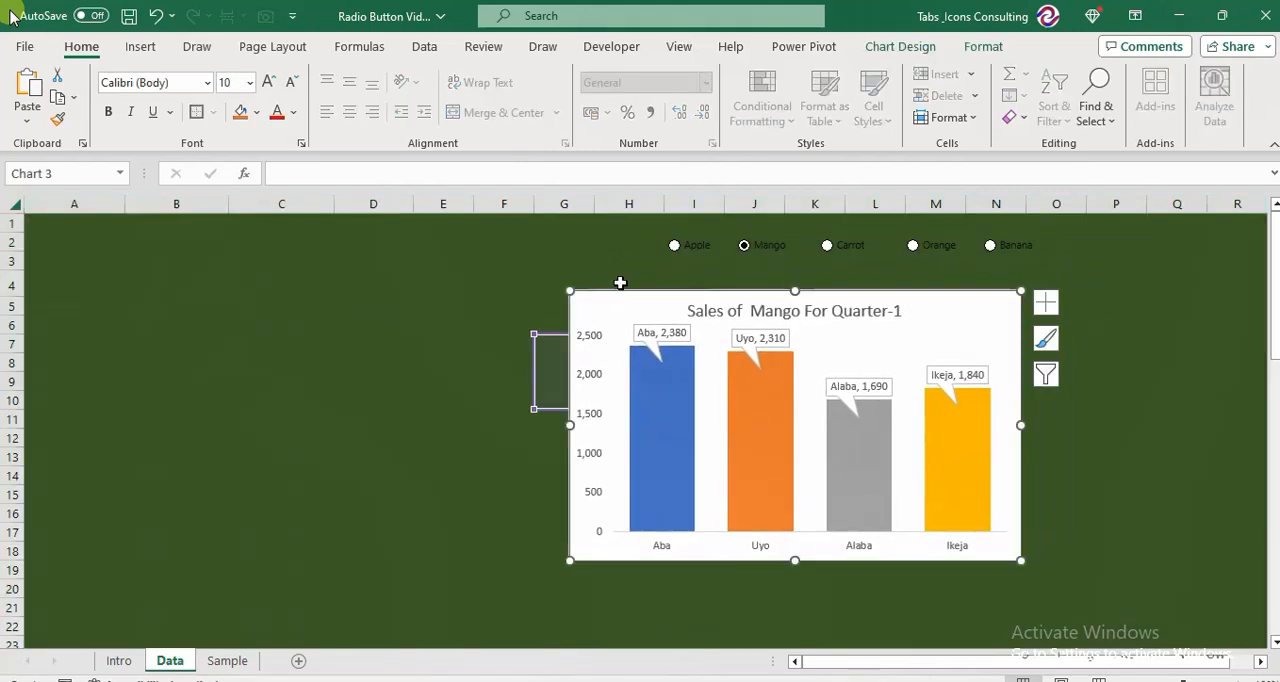
{"action": "left_click", "coordinate": [655, 232]}
{"action": "key", "text": "Right"}
{"action": "key", "text": "Down"}
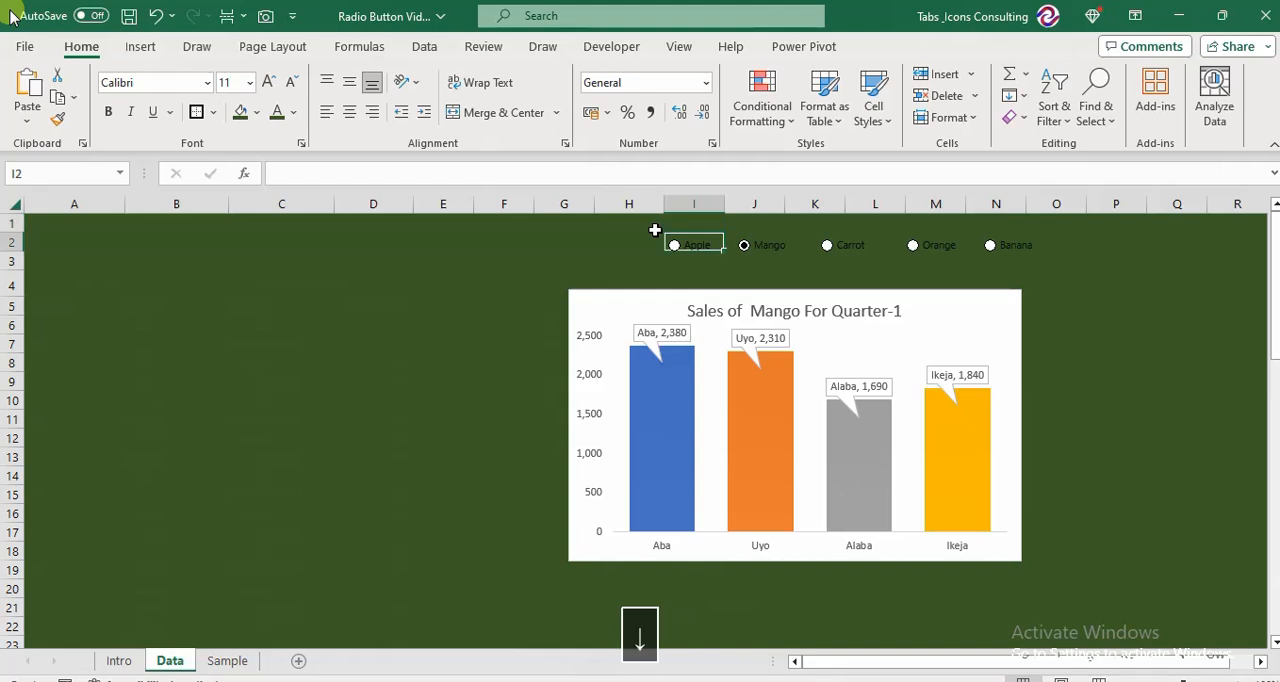
{"action": "key", "text": "shift+Right"}
{"action": "key", "text": "shift+Right"}
{"action": "key", "text": "shift+Right"}
{"action": "key", "text": "shift+Right"}
{"action": "key", "text": "shift+Right"}
{"action": "key", "text": "shift+Down"}
{"action": "key", "text": "shift+Right"}
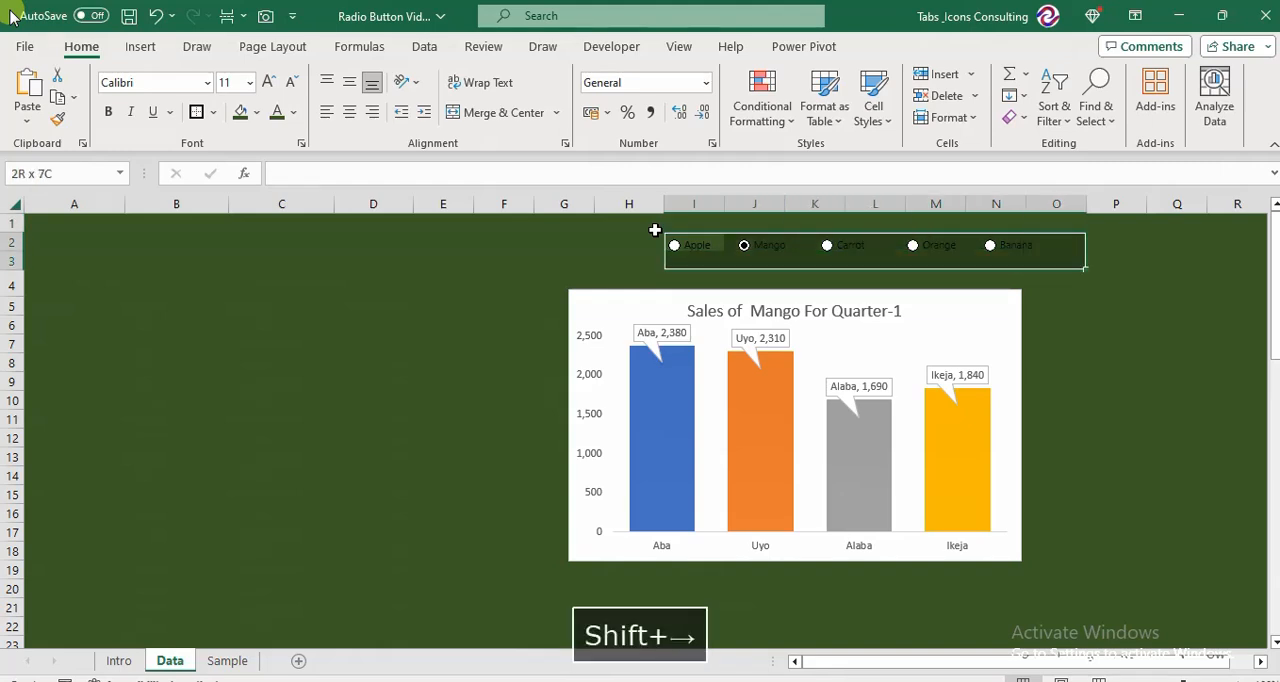
{"action": "left_click", "coordinate": [258, 114]}
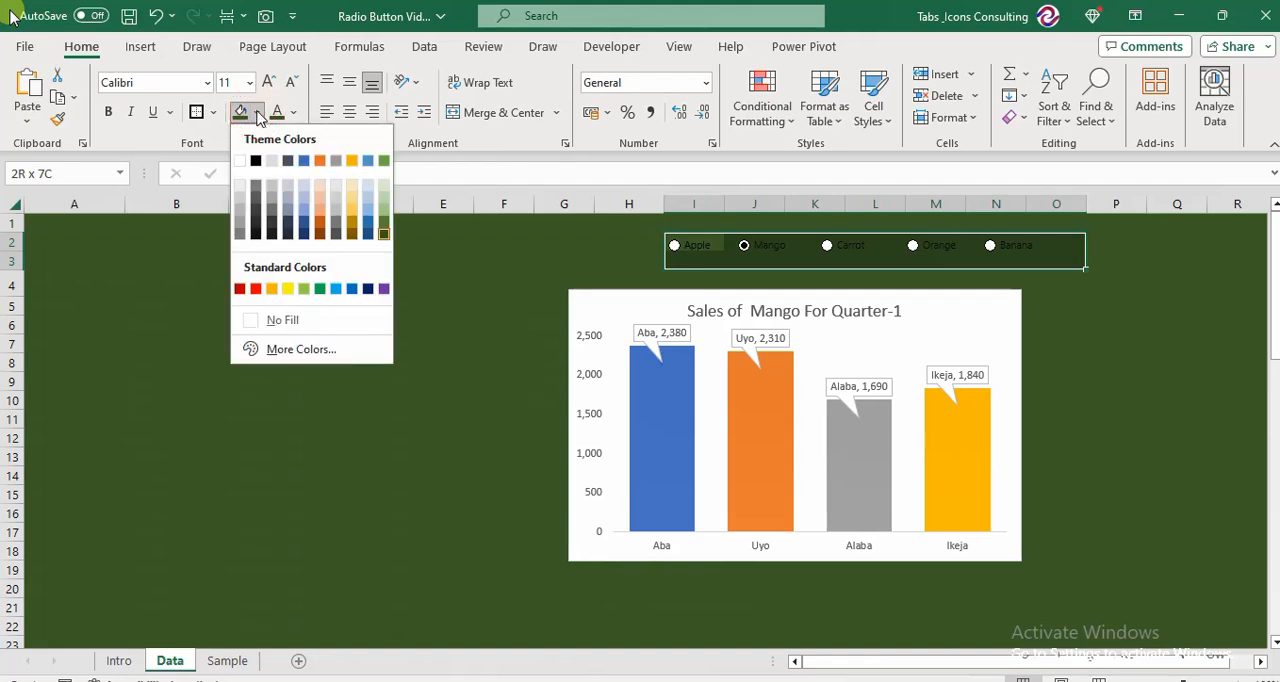
{"action": "left_click", "coordinate": [322, 187]}
{"action": "left_click", "coordinate": [383, 347]}
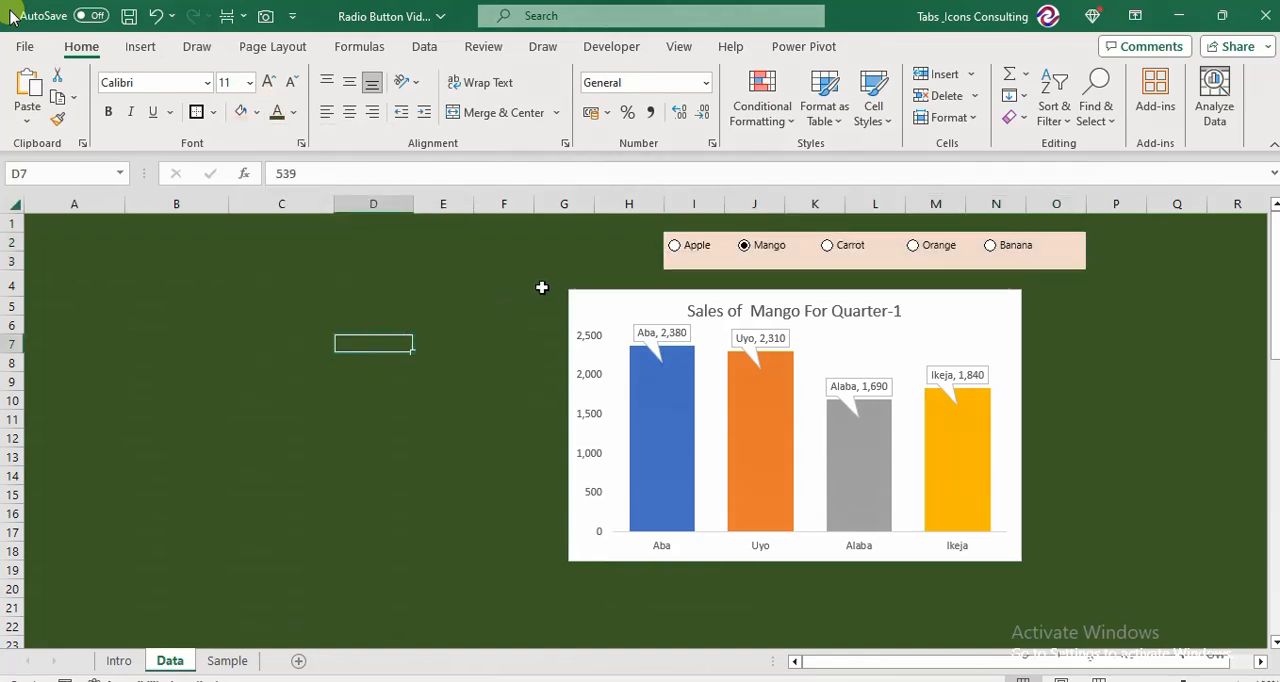
Move the chart directly beneath the option button strip and enlarge it to cover about H4 to Q19.
{"action": "left_click", "coordinate": [575, 293]}
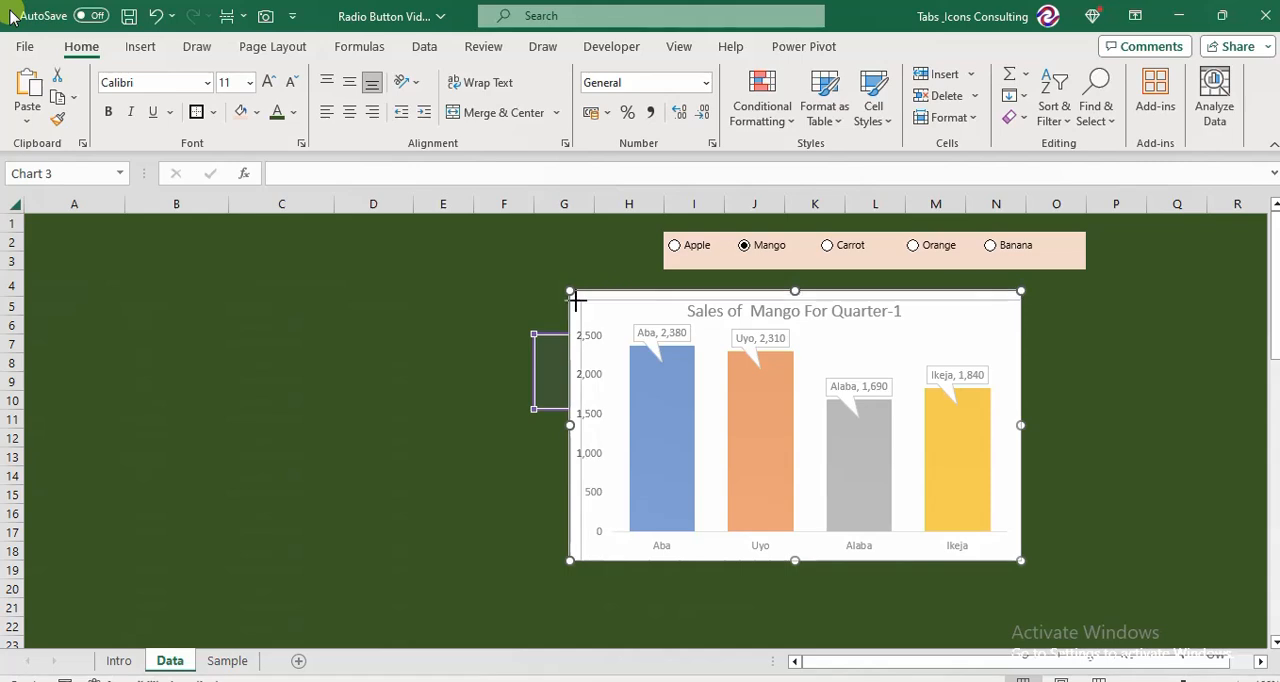
{"action": "mouse_move", "coordinate": [565, 293]}
{"action": "left_mouse_down"}
{"action": "mouse_move", "coordinate": [597, 306]}
{"action": "mouse_move", "coordinate": [686, 286]}
{"action": "mouse_move", "coordinate": [674, 282]}
{"action": "left_mouse_up"}
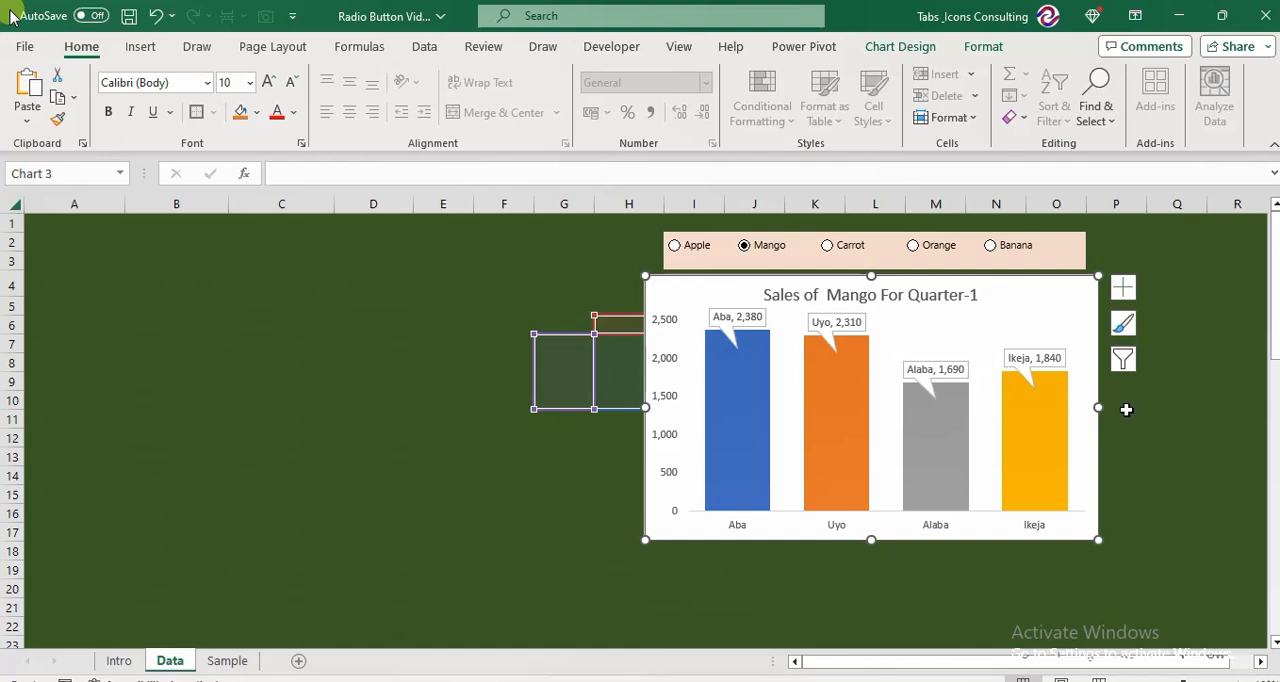
{"action": "left_click_drag", "start_coordinate": [1098, 538], "coordinate": [1160, 568]}
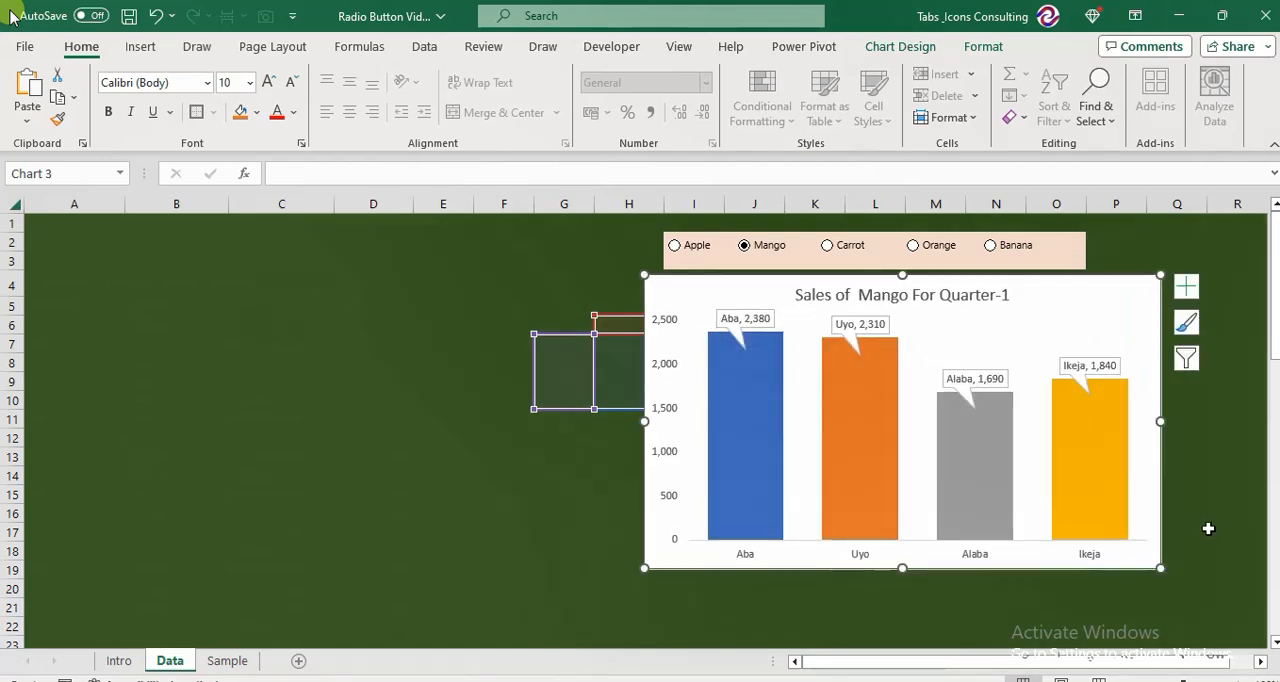
{"action": "left_click", "coordinate": [1208, 526]}
Test the option buttons by switching the chart through Apple, Carrot, Banana, Carrot, Orange and Mango, finishing on Apple.
{"action": "key", "text": "Right"}
{"action": "key", "text": "Right"}
{"action": "key", "text": "Right"}
{"action": "key", "text": "Right"}
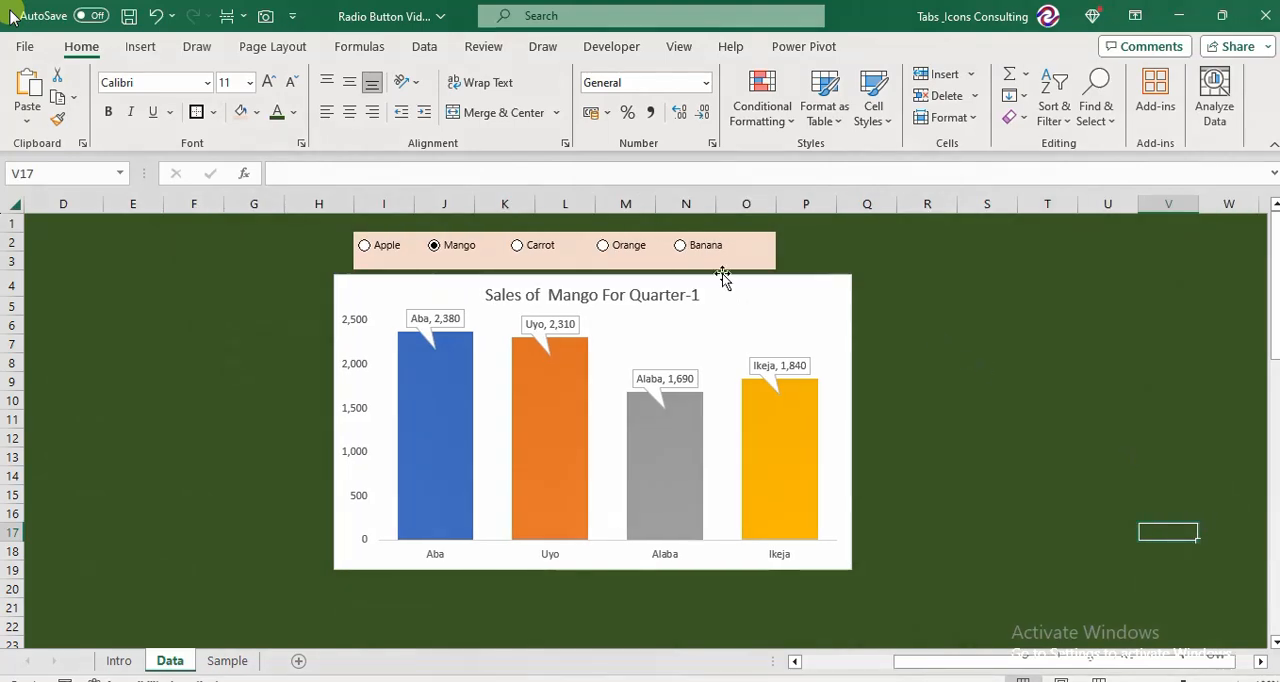
{"action": "left_click", "coordinate": [365, 246]}
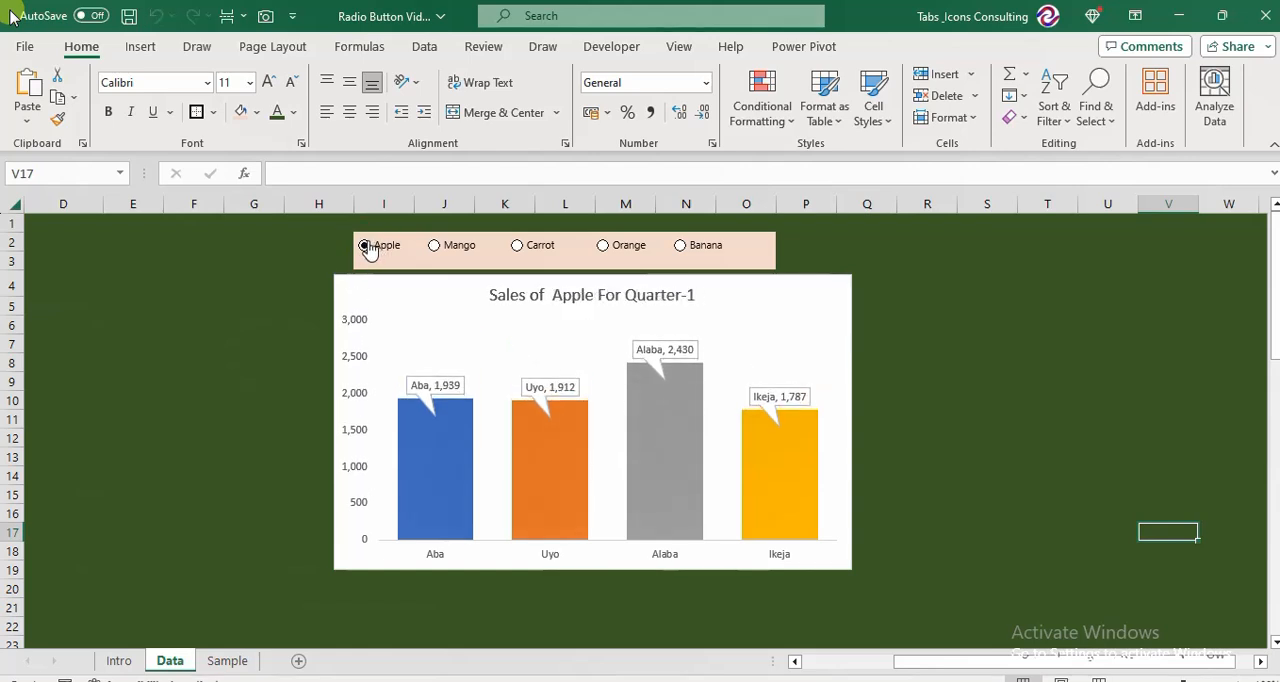
{"action": "left_click", "coordinate": [519, 248]}
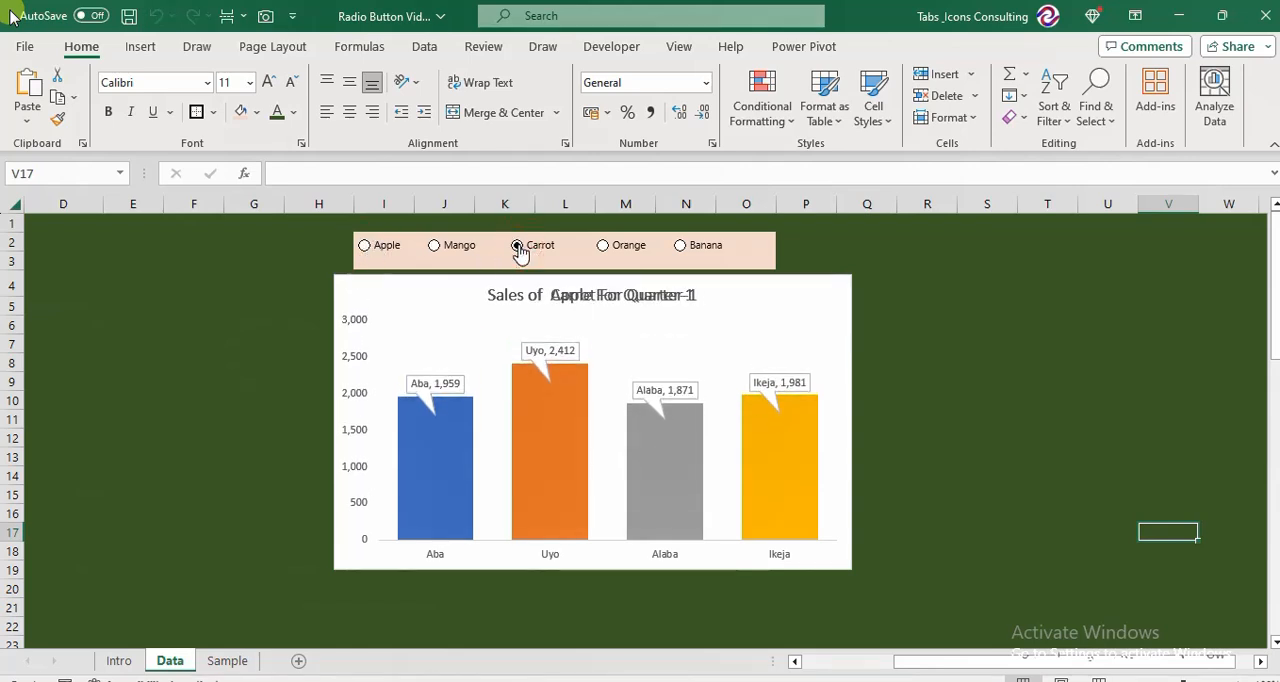
{"action": "left_click", "coordinate": [689, 250]}
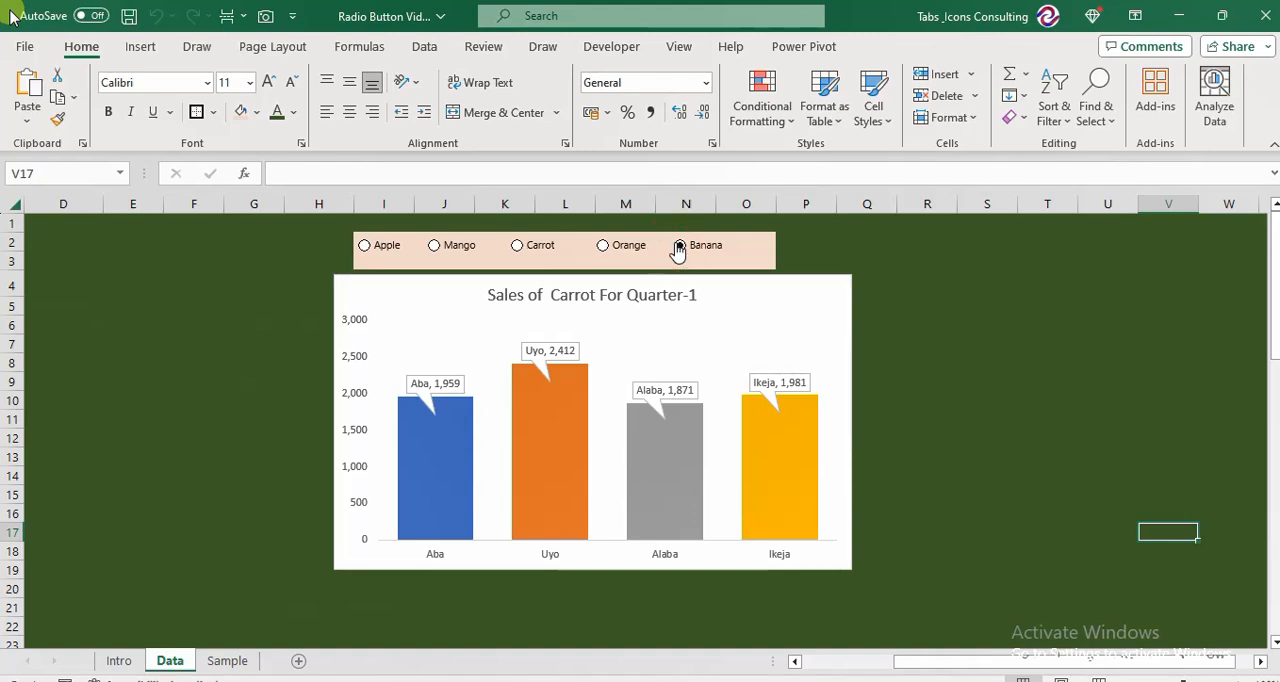
{"action": "left_click", "coordinate": [514, 246]}
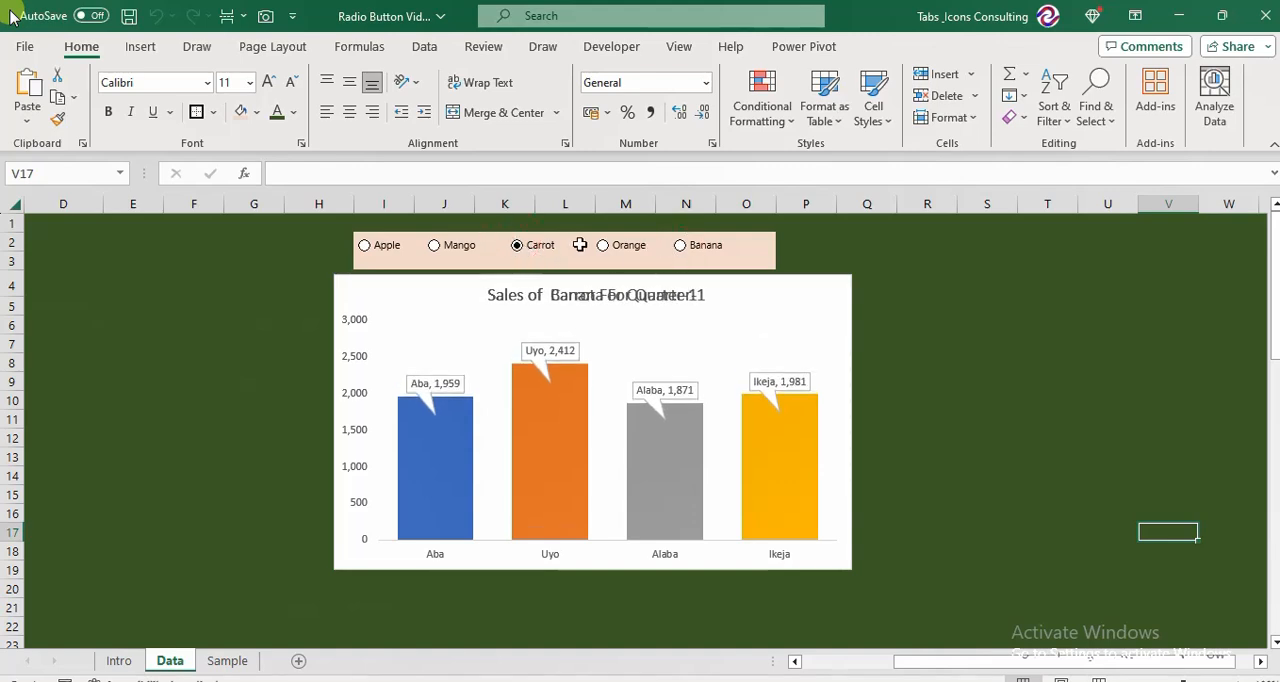
{"action": "left_click", "coordinate": [603, 248]}
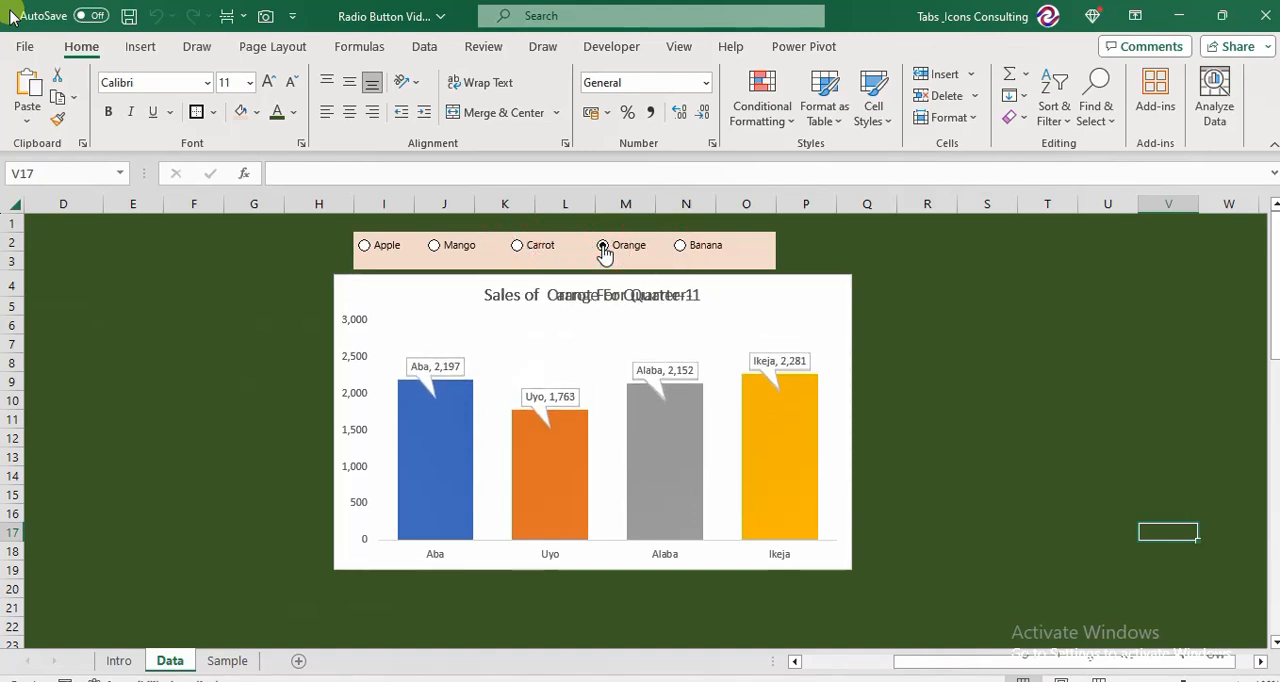
{"action": "left_click", "coordinate": [437, 246]}
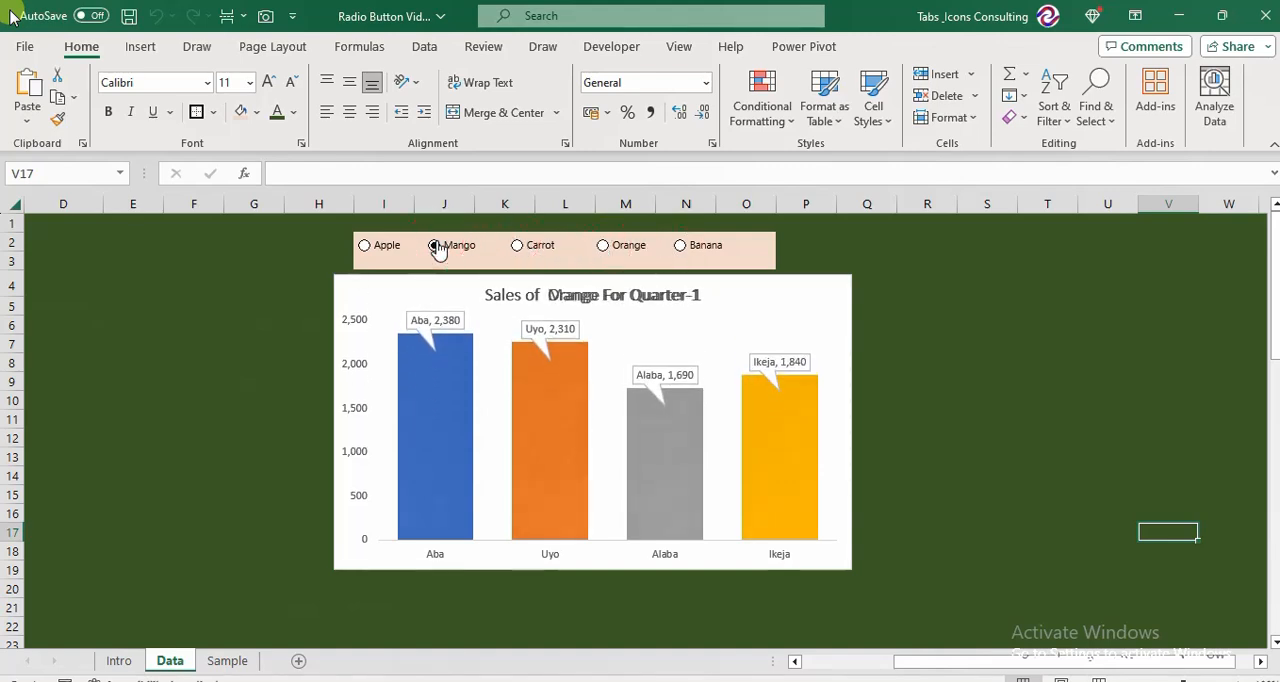
{"action": "left_click", "coordinate": [364, 245]}
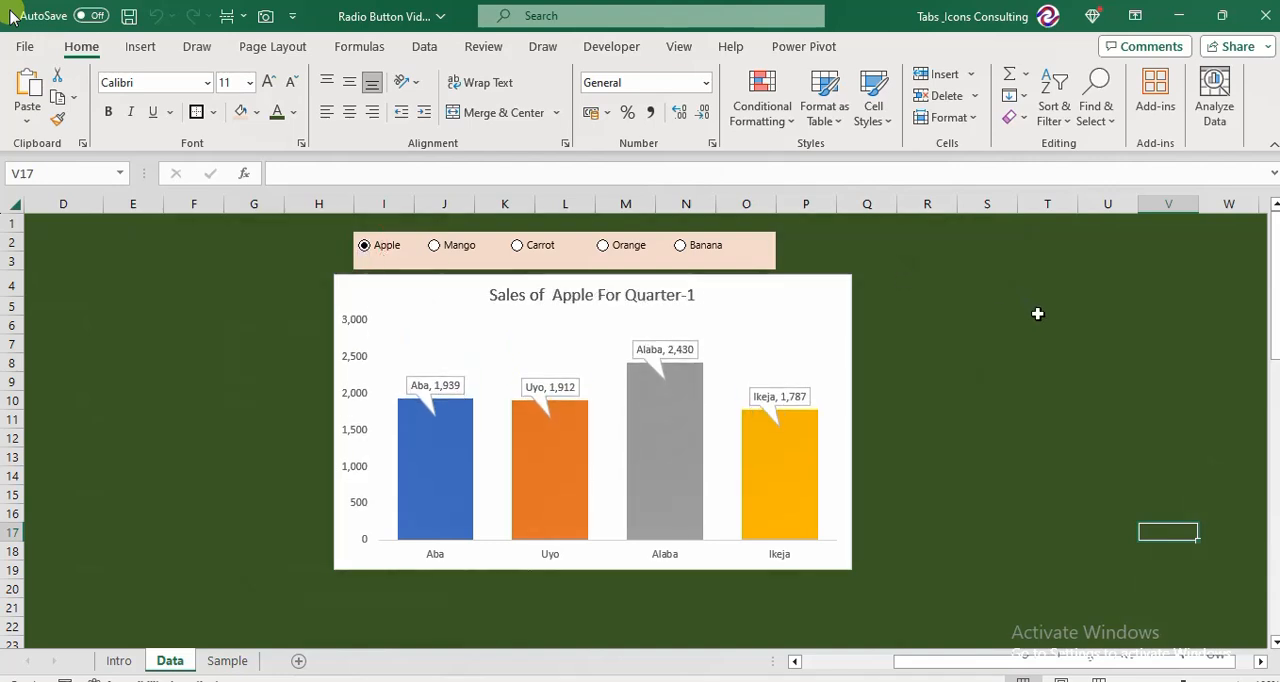